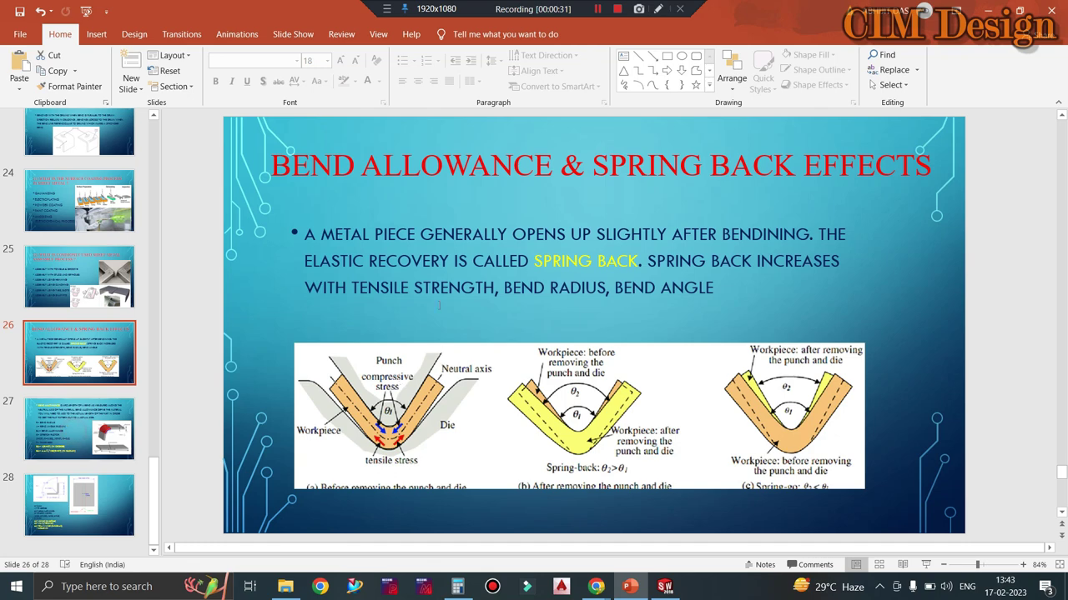
Bring up slide 28, the worked example giving a bend allowance of 6.2643 mm.
{"action": "left_click", "coordinate": [88, 415]}
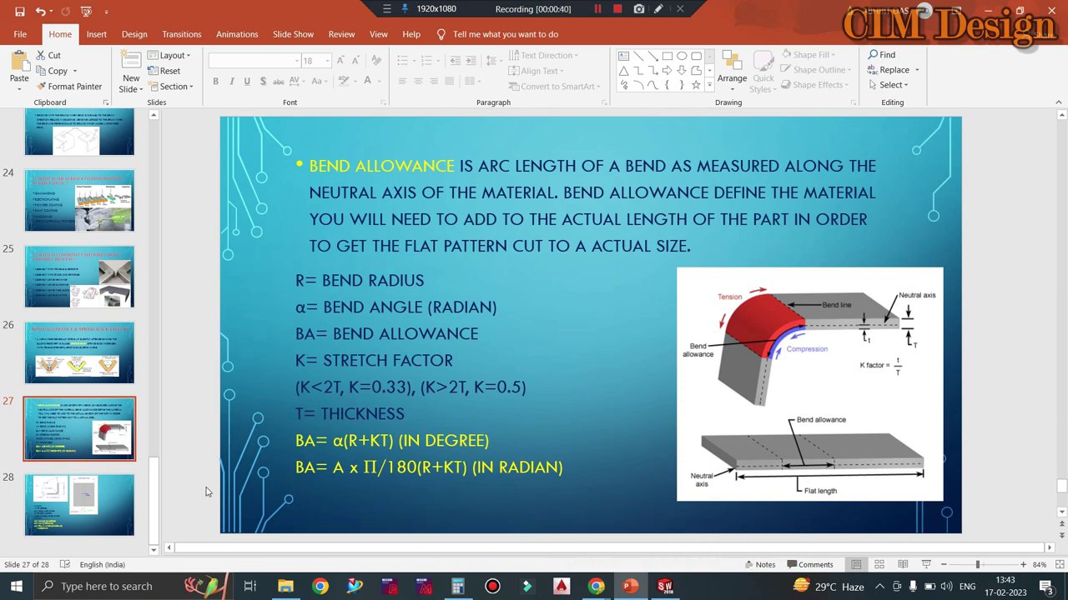
{"action": "scroll", "coordinate": [540, 386], "scroll_direction": "down", "scroll_amount": 1}
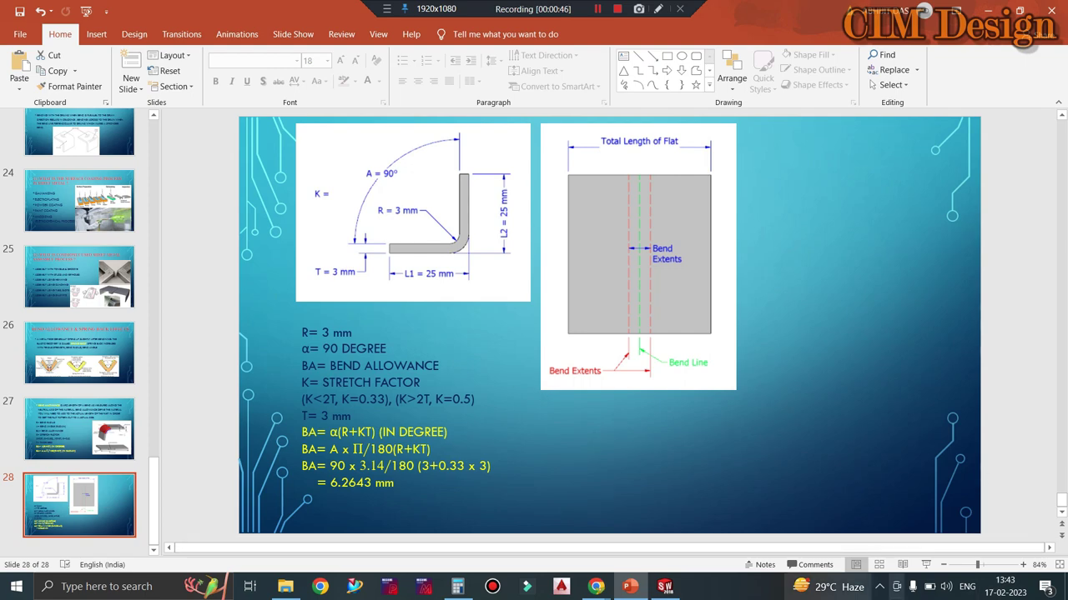
Switch to the SOLIDWORKS flat pattern showing the 44.27 mm measurement.
{"action": "left_click", "coordinate": [665, 586]}
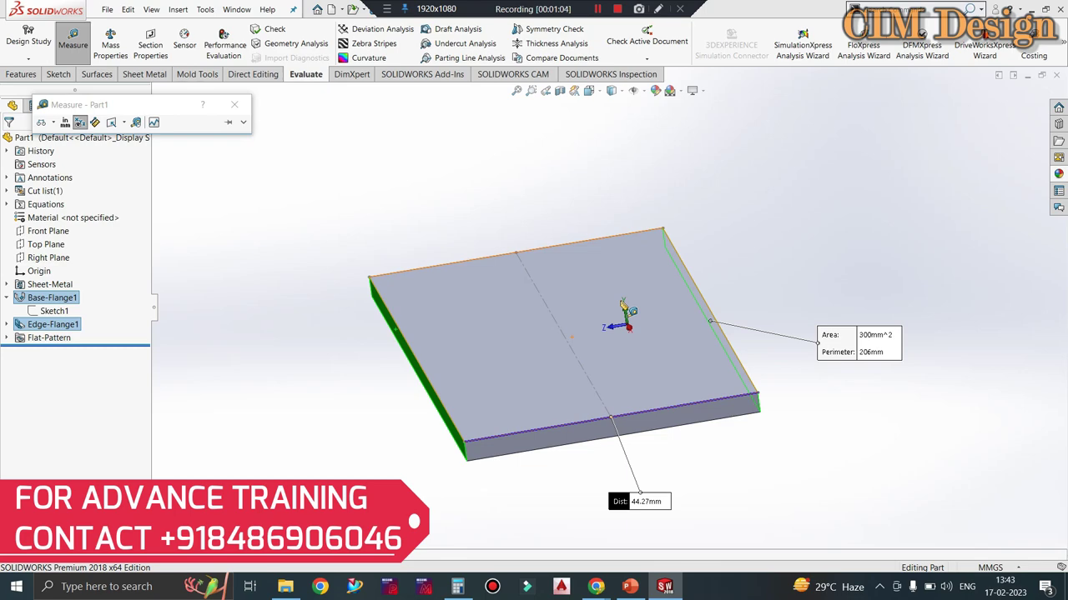
Return to PowerPoint and show slide 26, Bend Allowance & Spring Back Effects.
{"action": "left_click", "coordinate": [630, 586]}
{"action": "left_click", "coordinate": [113, 354]}
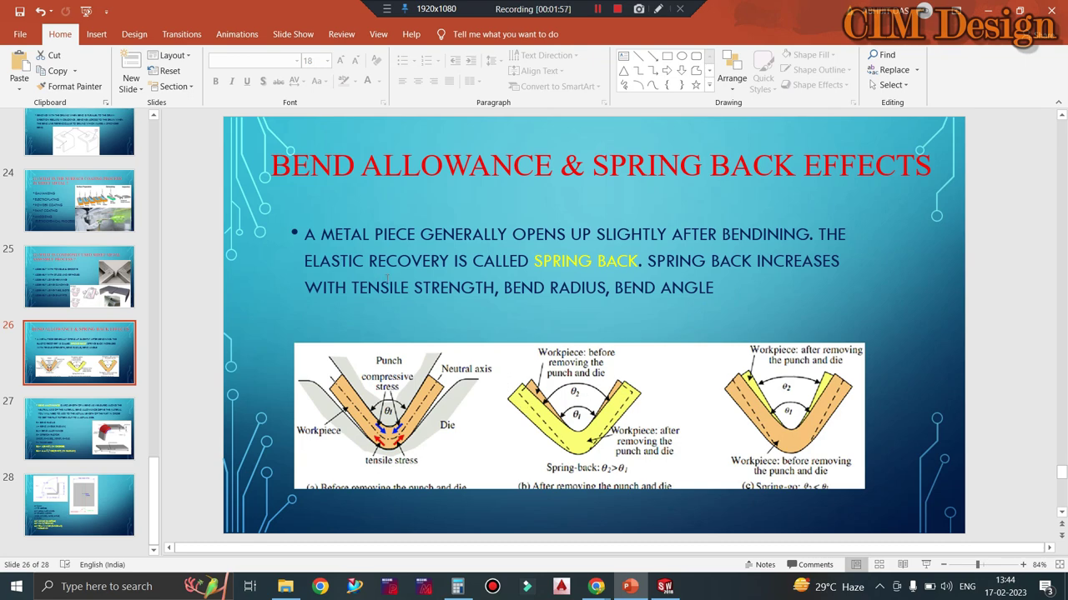
{"action": "left_click_drag", "start_coordinate": [544, 262], "coordinate": [607, 265]}
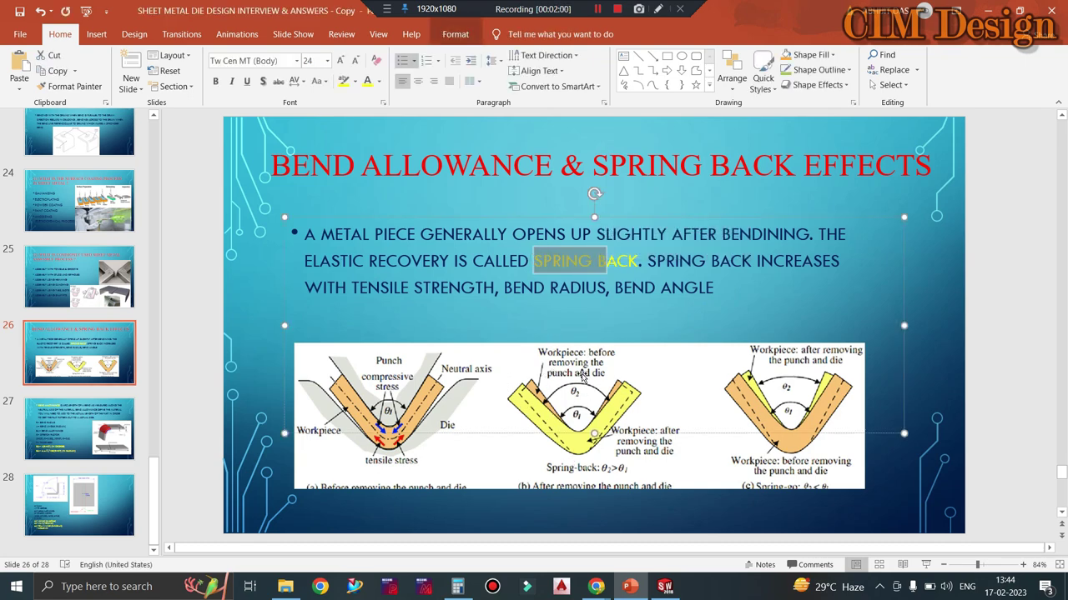
{"action": "left_click", "coordinate": [576, 394]}
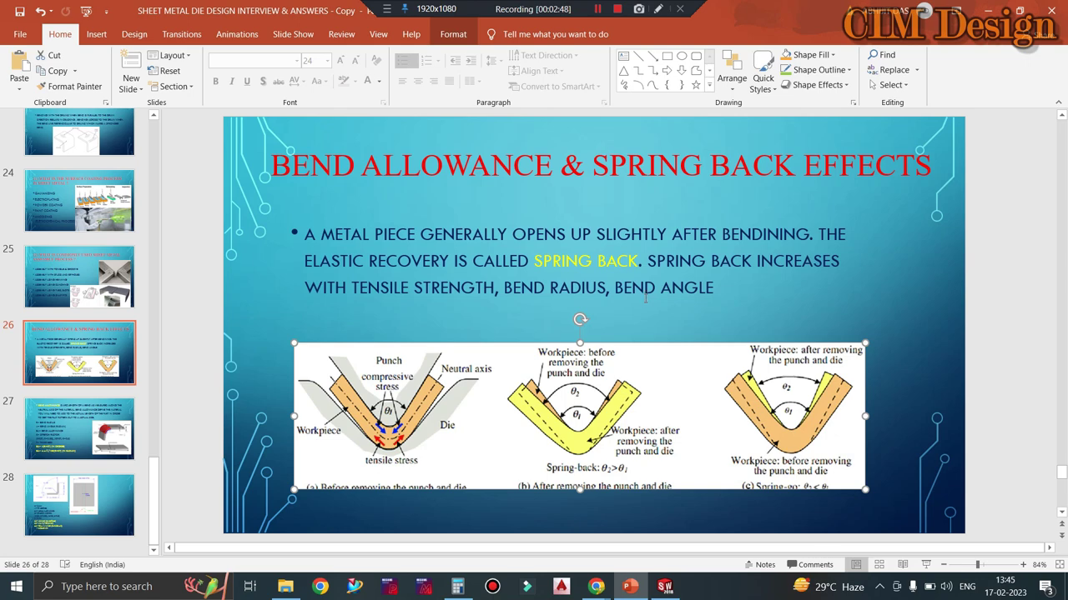
Show slide 27 with the BA = α(R+KT) formula and stretch factor K values.
{"action": "left_click", "coordinate": [52, 424]}
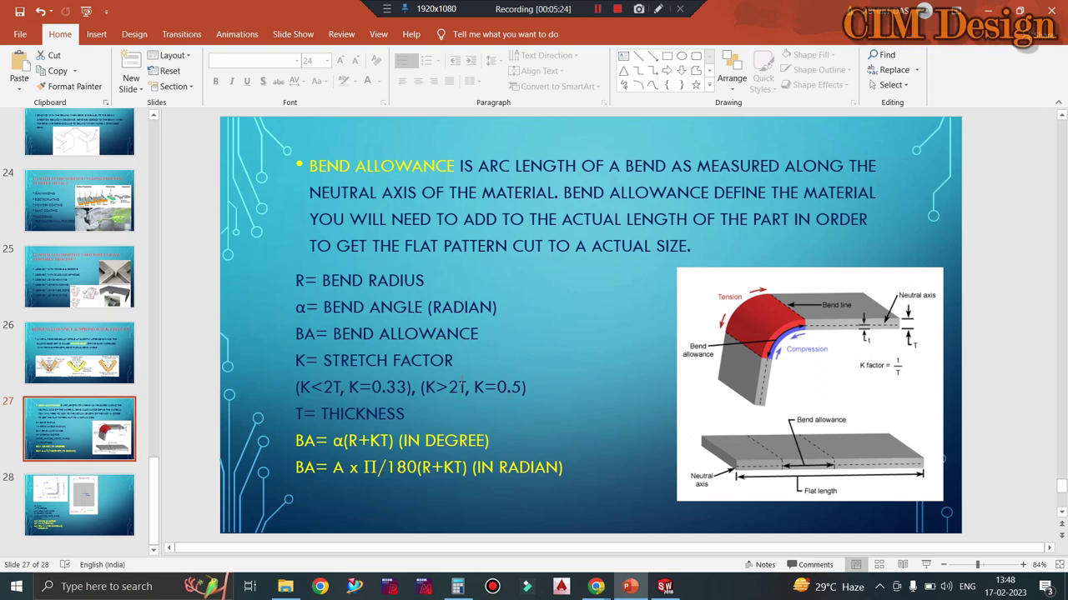
{"action": "left_click", "coordinate": [461, 384]}
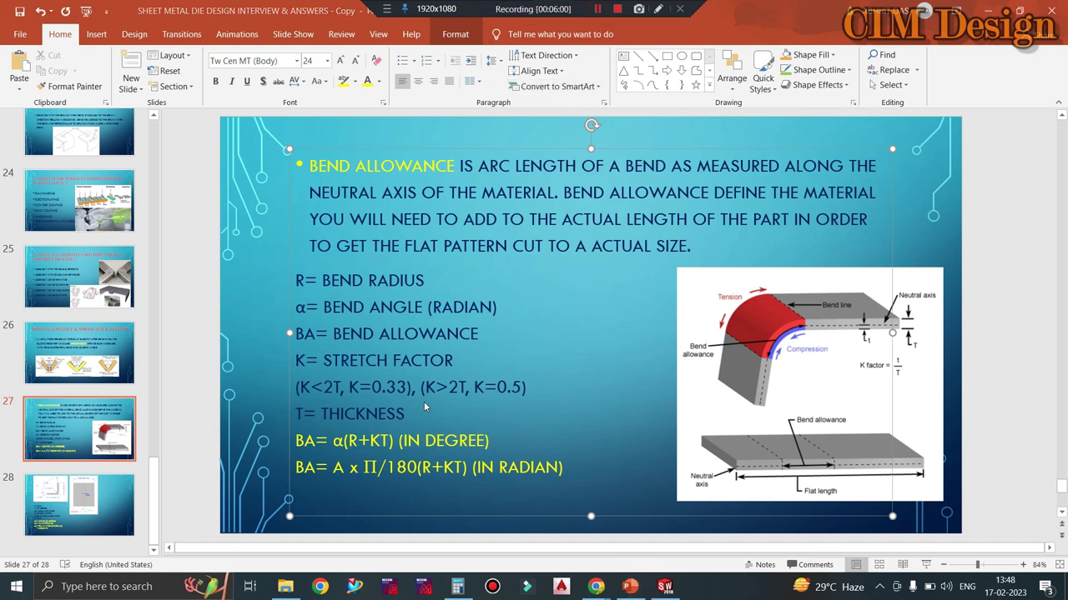
Replace K with R in both conditions (R<2T, R>2T), then return to slide 28.
{"action": "left_click", "coordinate": [308, 387]}
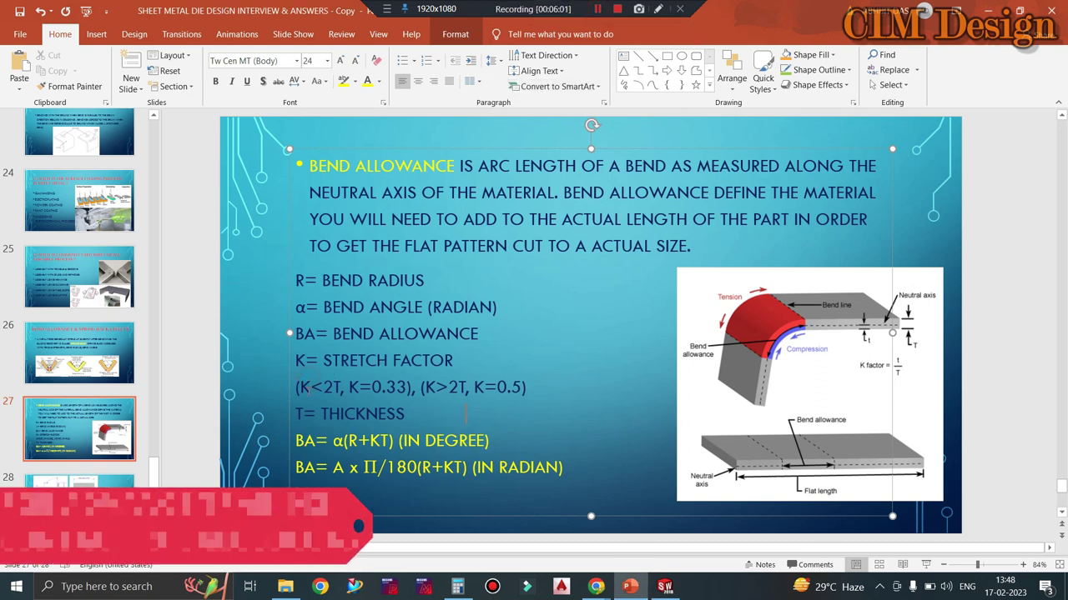
{"action": "key", "text": "BackSpace"}
{"action": "type", "text": "R"}
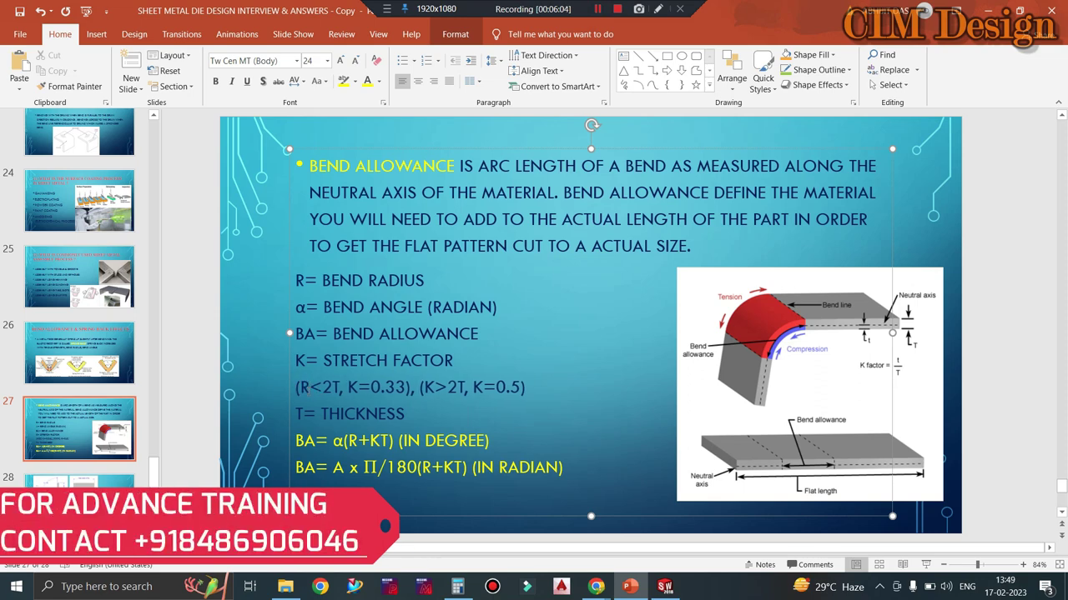
{"action": "left_click", "coordinate": [431, 387]}
{"action": "key", "text": "BackSpace"}
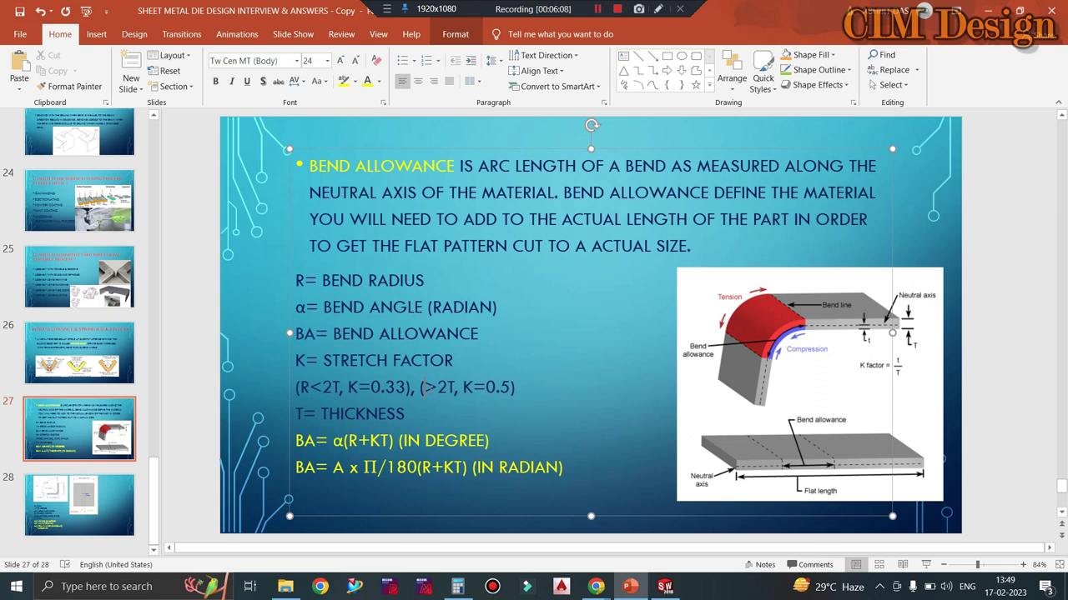
{"action": "type", "text": "R"}
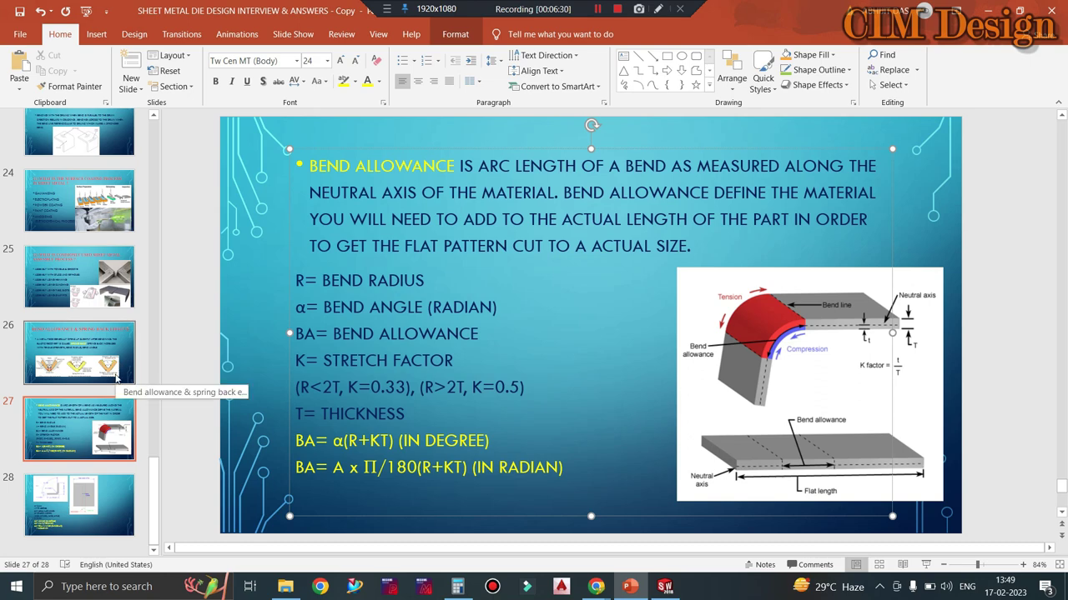
{"action": "left_click", "coordinate": [75, 495]}
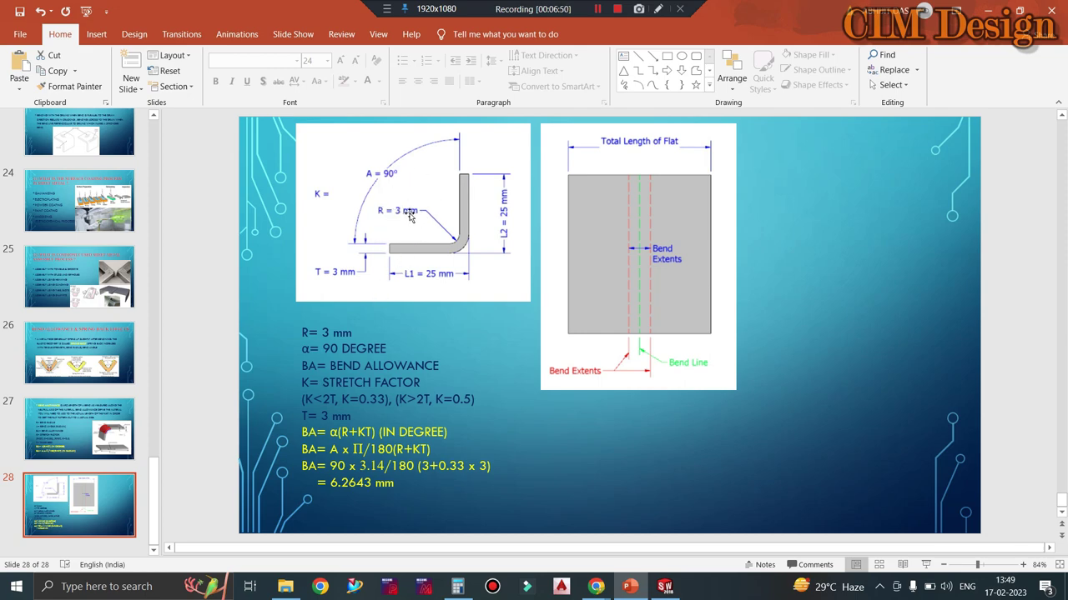
{"action": "left_click", "coordinate": [354, 331]}
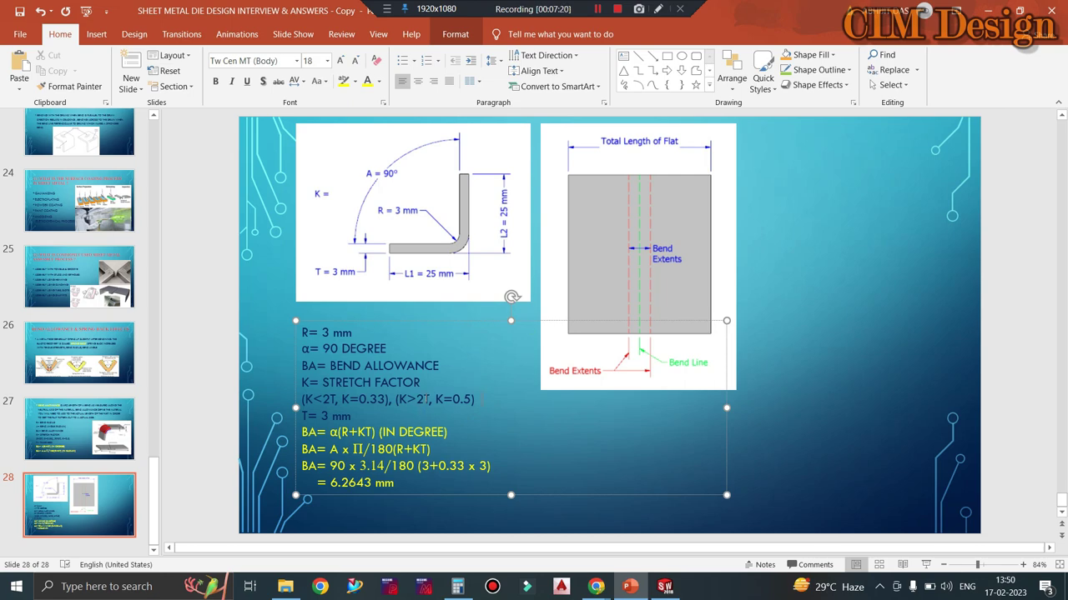
Change slide 28's conditions to read R<2T and R>2T with an uppercase R.
{"action": "key", "text": "BackSpace"}
{"action": "type", "text": "R"}
{"action": "double_click", "coordinate": [307, 399]}
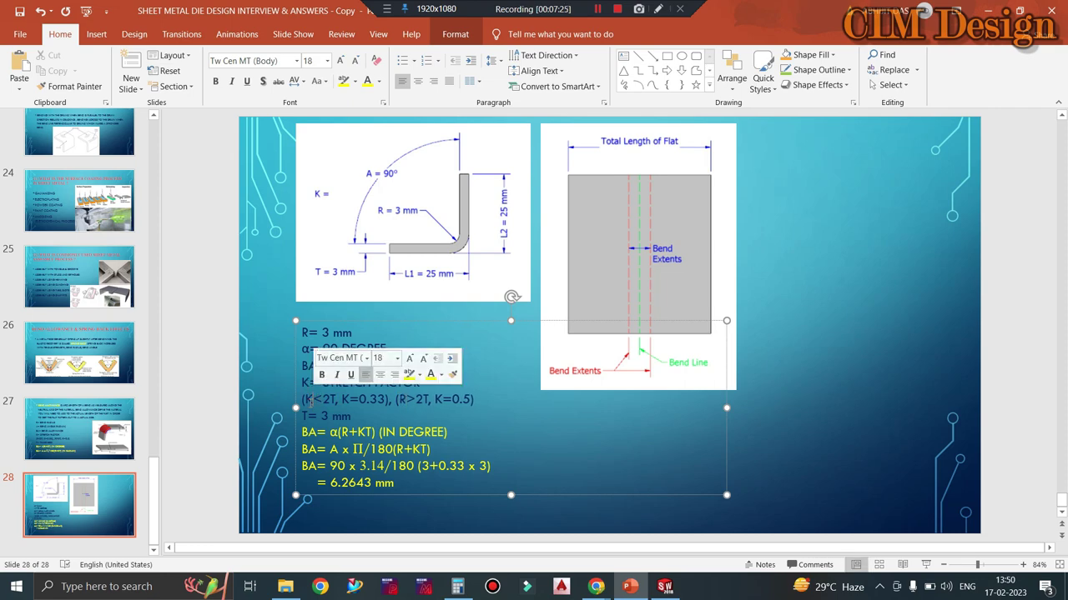
{"action": "key", "text": "BackSpace"}
{"action": "type", "text": "R"}
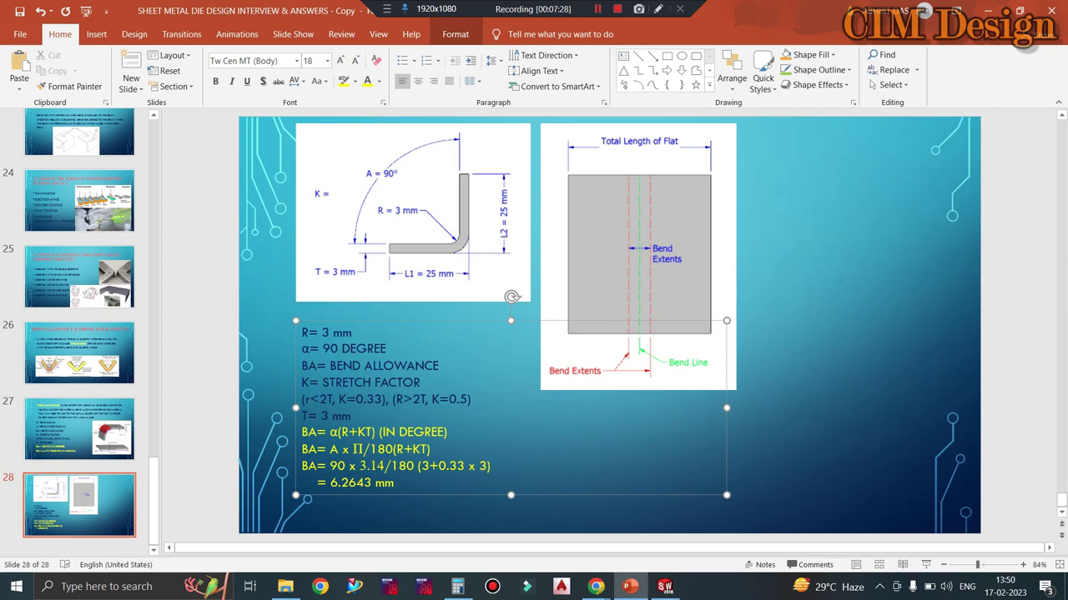
{"action": "key", "text": "BackSpace"}
{"action": "type", "text": "R"}
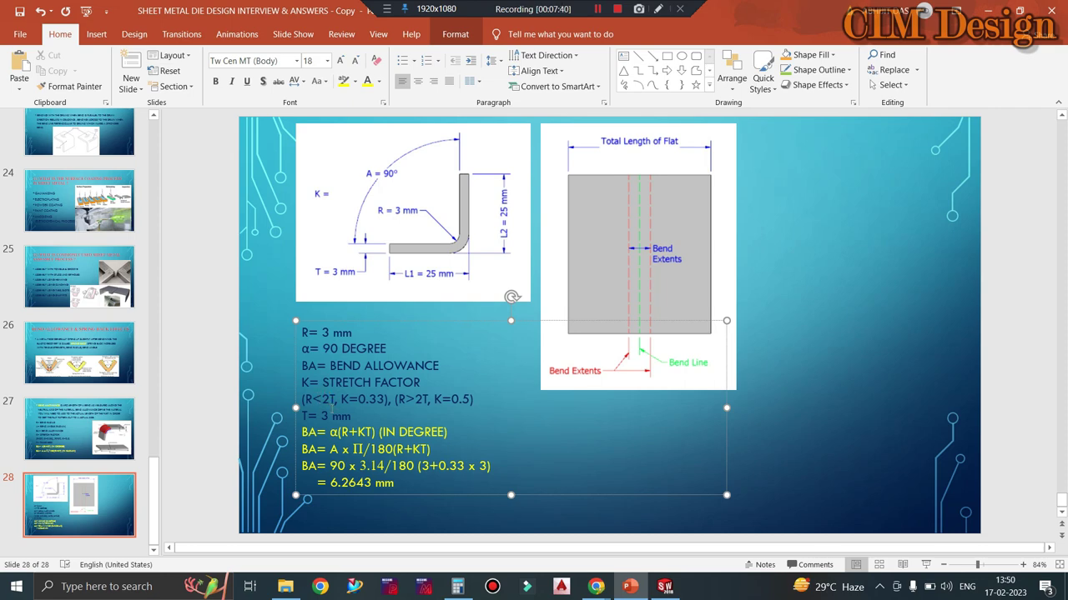
{"action": "double_click", "coordinate": [312, 398]}
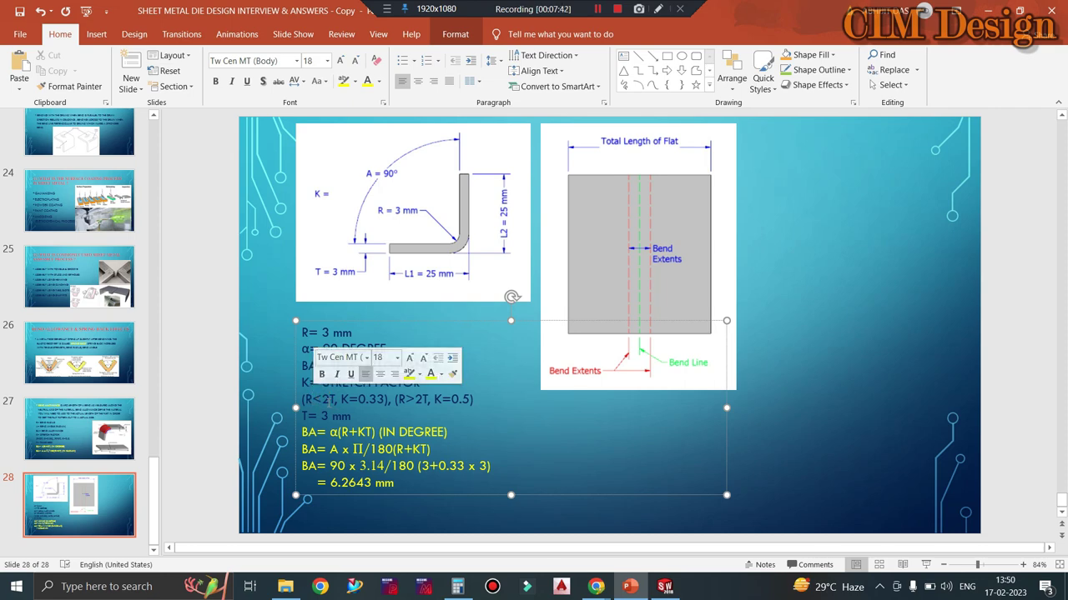
Highlight K = 0.33, the BA formula and the 6.2643 result, then open Calculator.
{"action": "left_click_drag", "start_coordinate": [357, 400], "coordinate": [385, 400]}
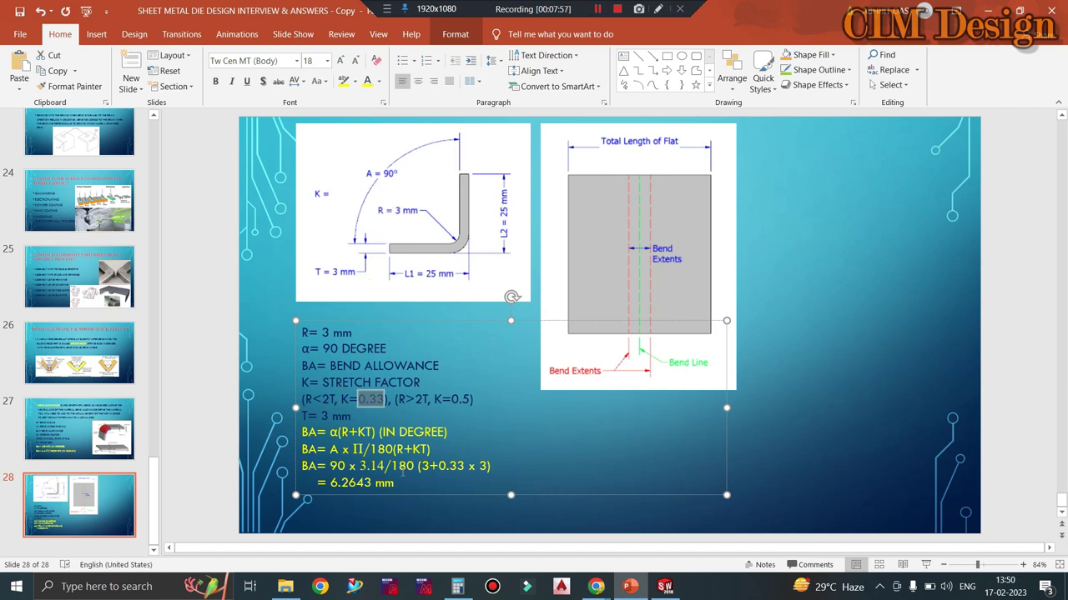
{"action": "left_click_drag", "start_coordinate": [439, 466], "coordinate": [464, 466]}
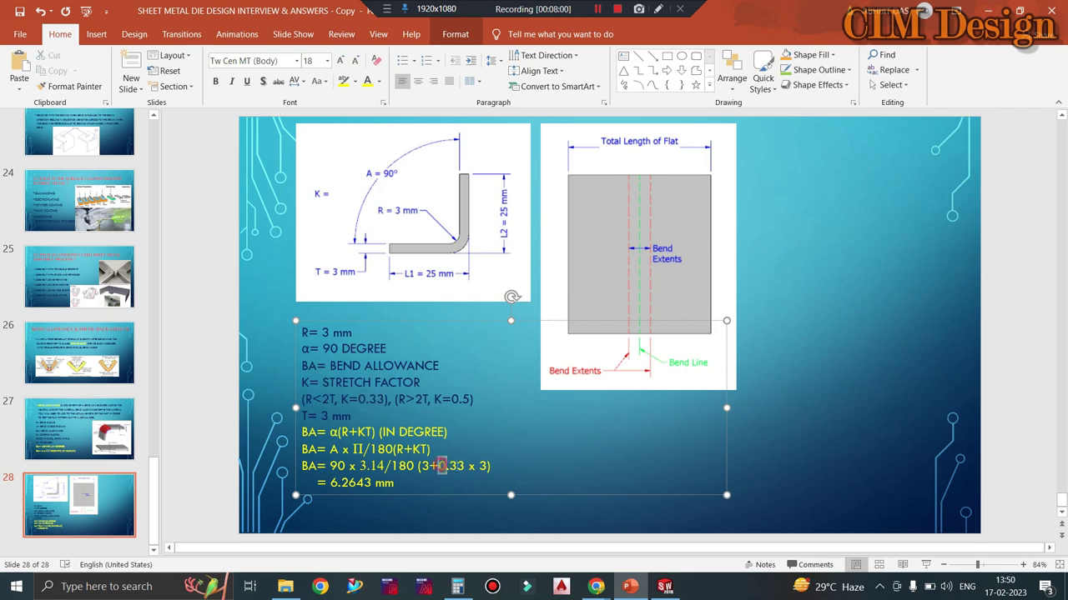
{"action": "left_click", "coordinate": [464, 450]}
{"action": "left_click_drag", "start_coordinate": [330, 451], "coordinate": [431, 450]}
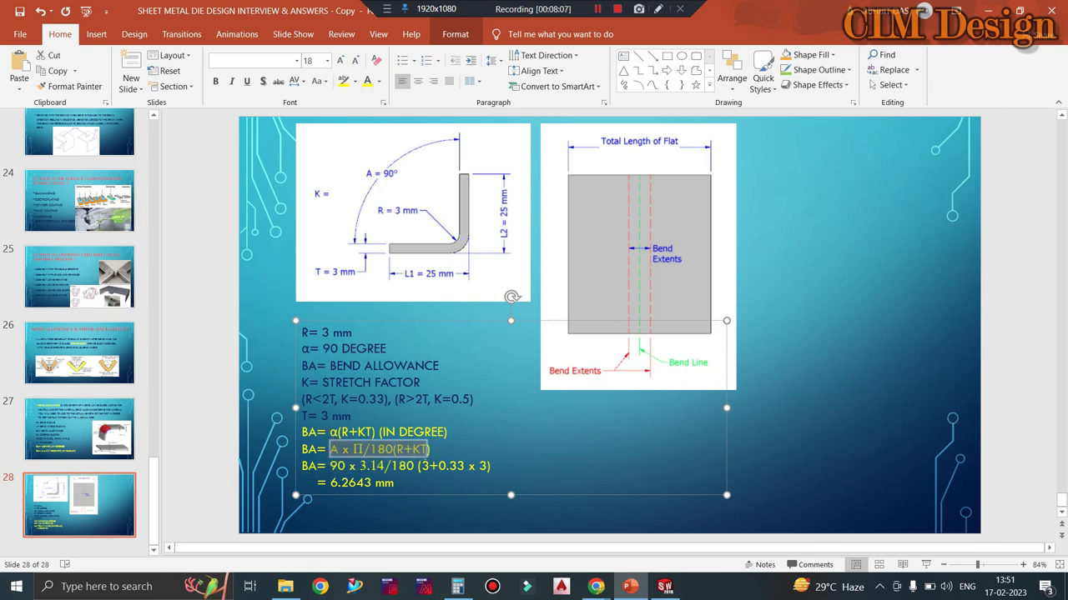
{"action": "left_click", "coordinate": [367, 466]}
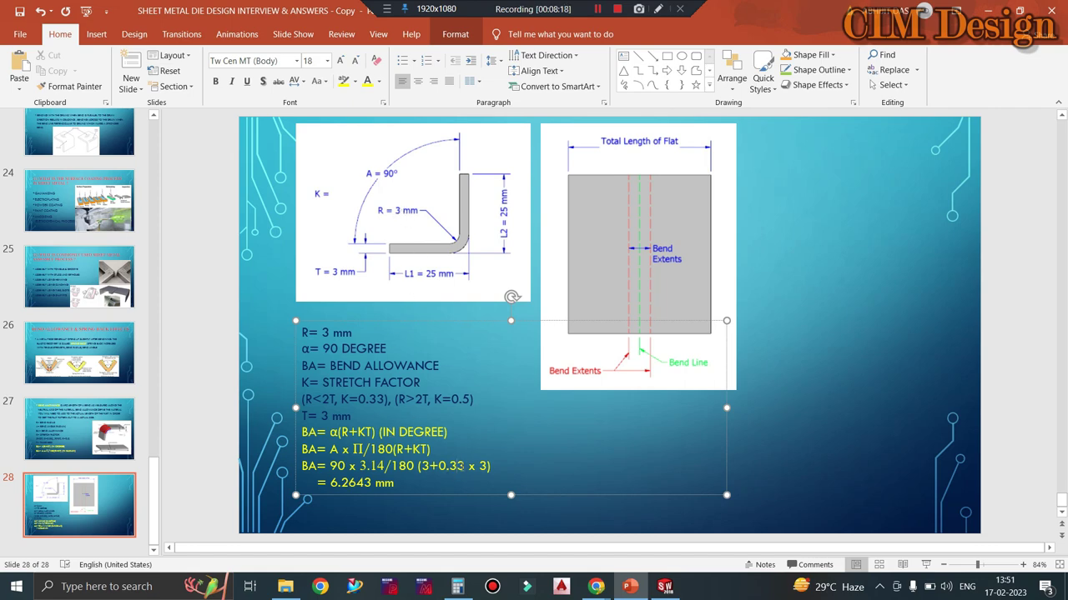
{"action": "left_click", "coordinate": [464, 465]}
{"action": "left_click_drag", "start_coordinate": [372, 483], "coordinate": [329, 483]}
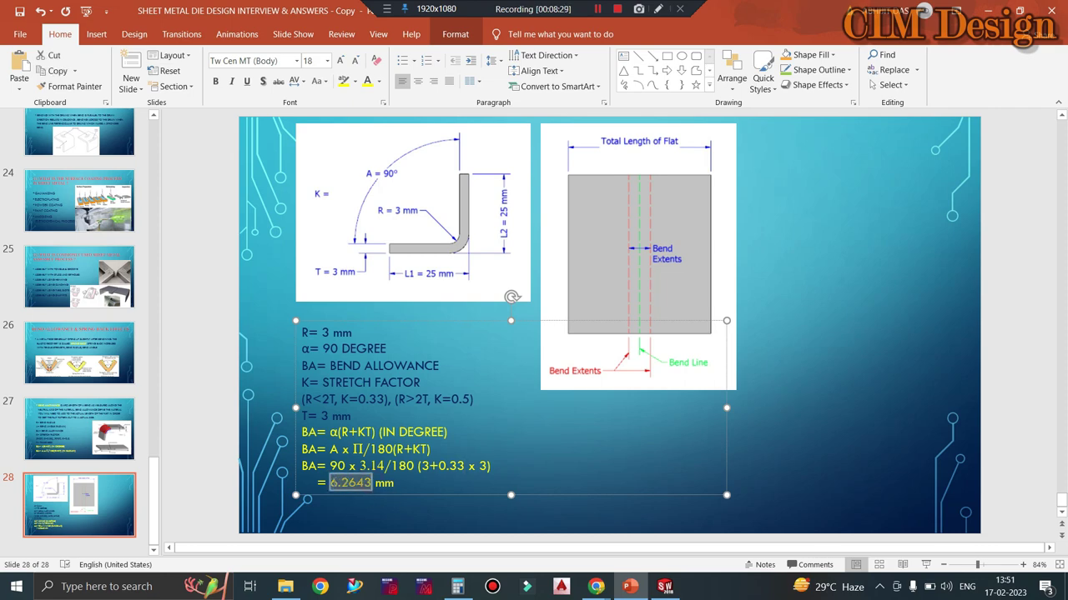
{"action": "left_click", "coordinate": [451, 588]}
Compute the angle factor 90 × 3.14 ÷ 180 = 1.57 in Calculator.
{"action": "left_click", "coordinate": [831, 261]}
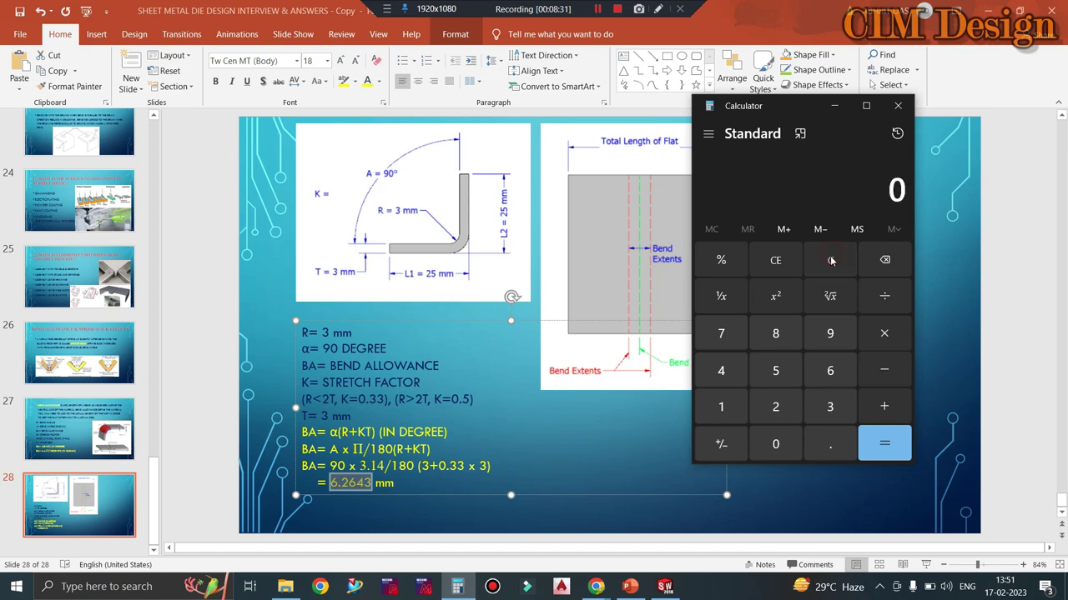
{"action": "left_click", "coordinate": [830, 333]}
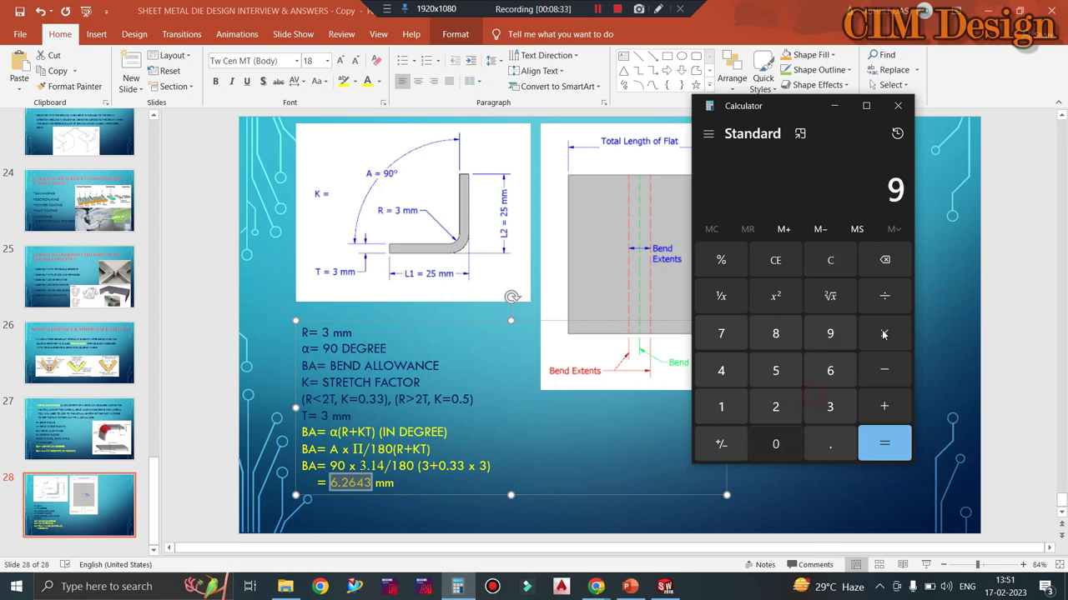
{"action": "key", "text": "0"}
{"action": "left_click", "coordinate": [883, 334]}
{"action": "left_click", "coordinate": [830, 407]}
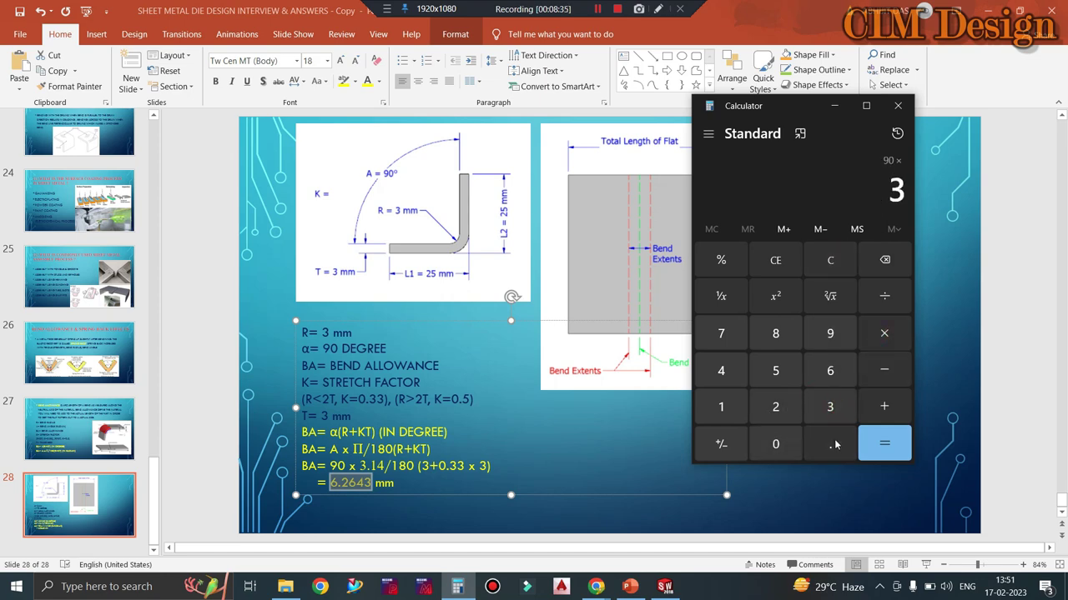
{"action": "left_click", "coordinate": [830, 444]}
{"action": "left_click", "coordinate": [721, 406]}
{"action": "left_click", "coordinate": [721, 333]}
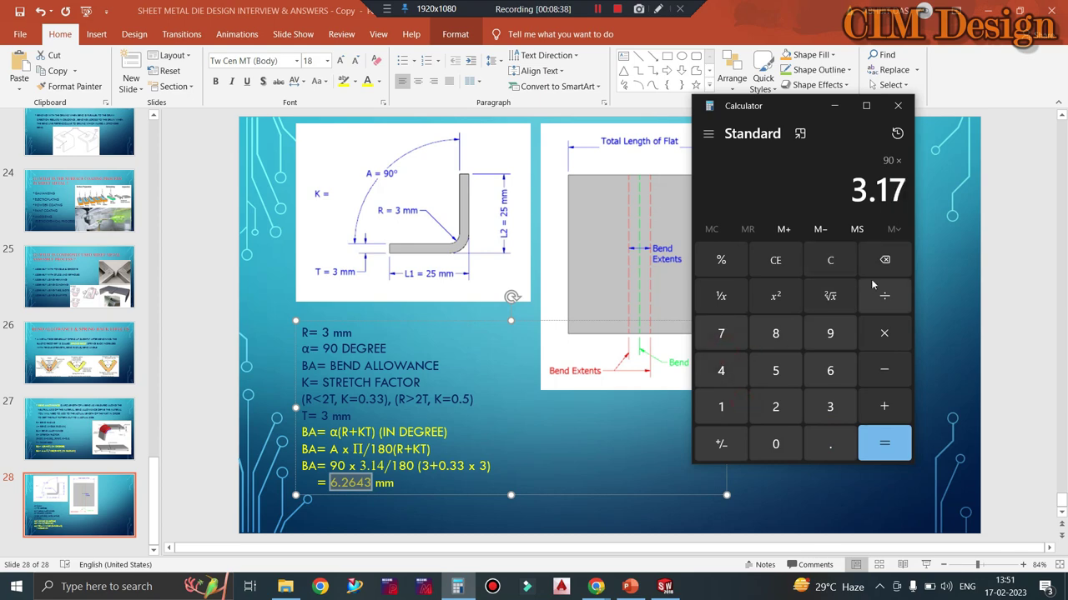
{"action": "left_click", "coordinate": [883, 260]}
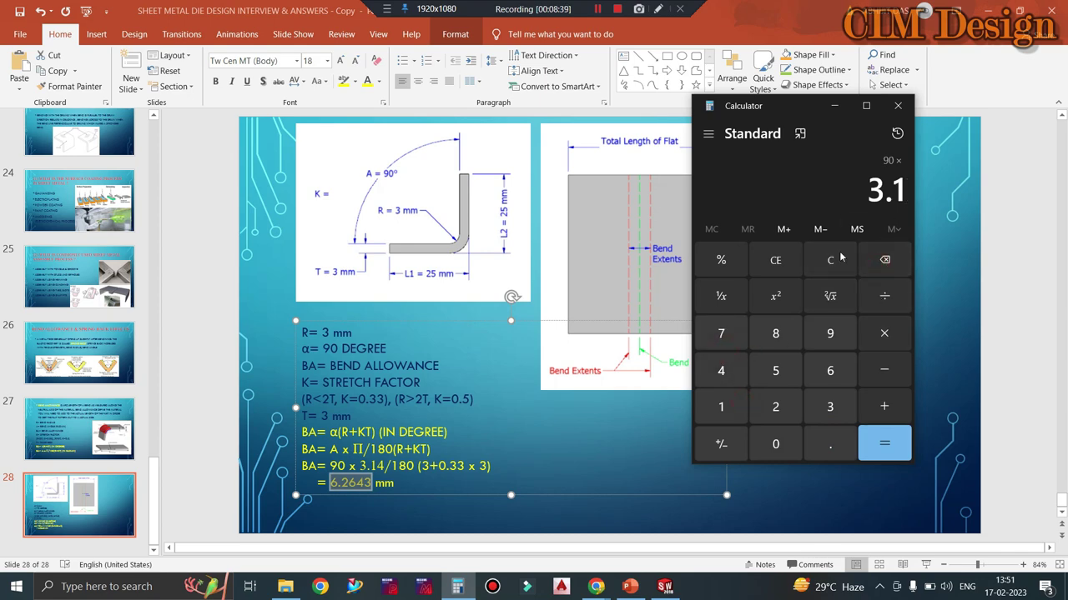
{"action": "left_click", "coordinate": [720, 370]}
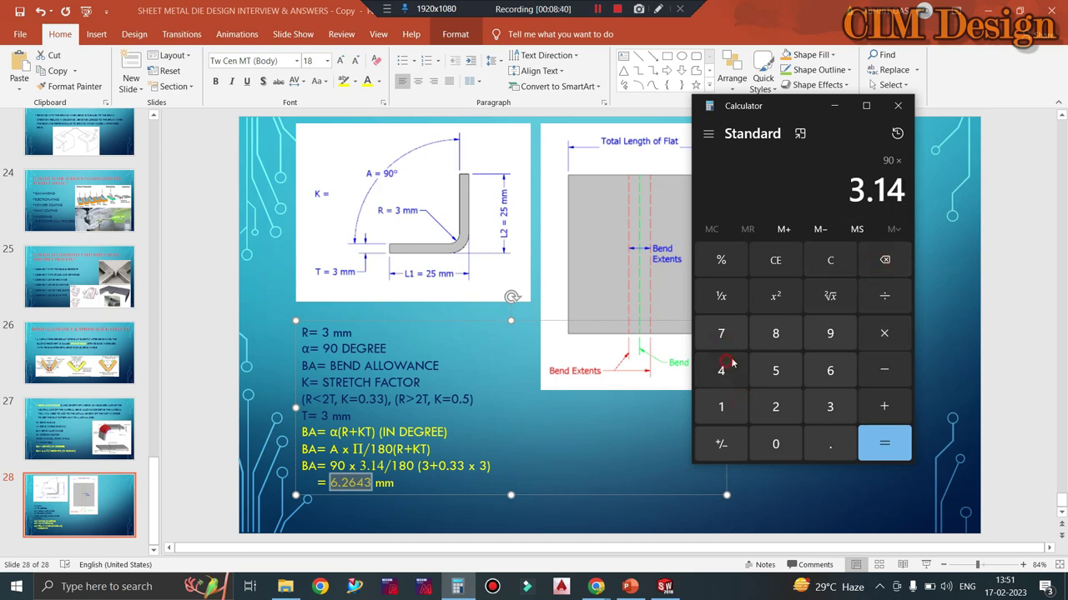
{"action": "left_click", "coordinate": [875, 447]}
{"action": "left_click", "coordinate": [888, 300]}
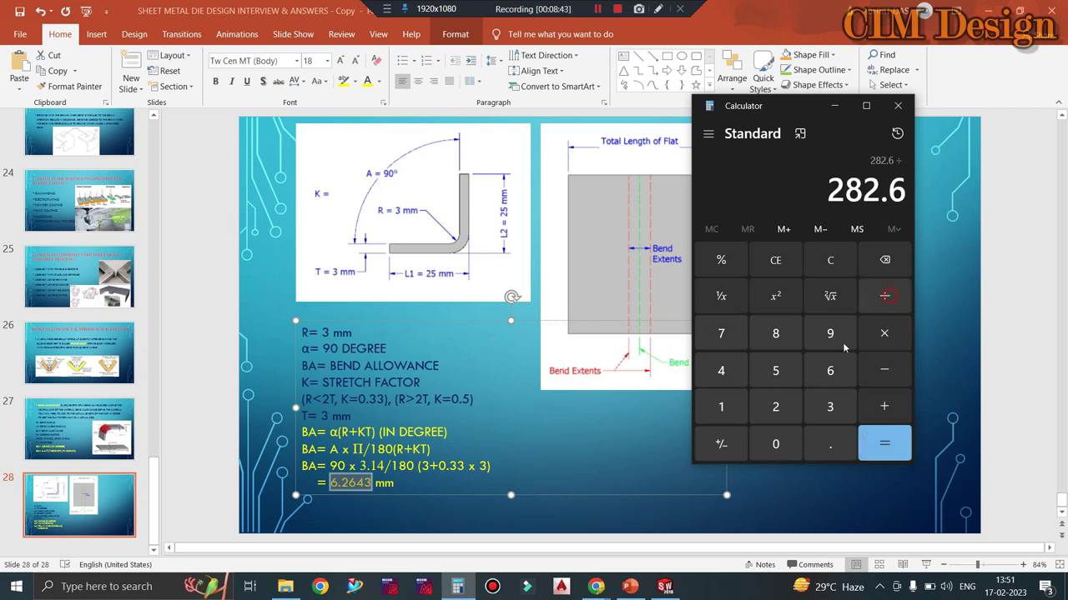
{"action": "left_click", "coordinate": [721, 417]}
{"action": "left_click", "coordinate": [775, 333]}
{"action": "left_click", "coordinate": [775, 443]}
{"action": "left_click", "coordinate": [884, 444]}
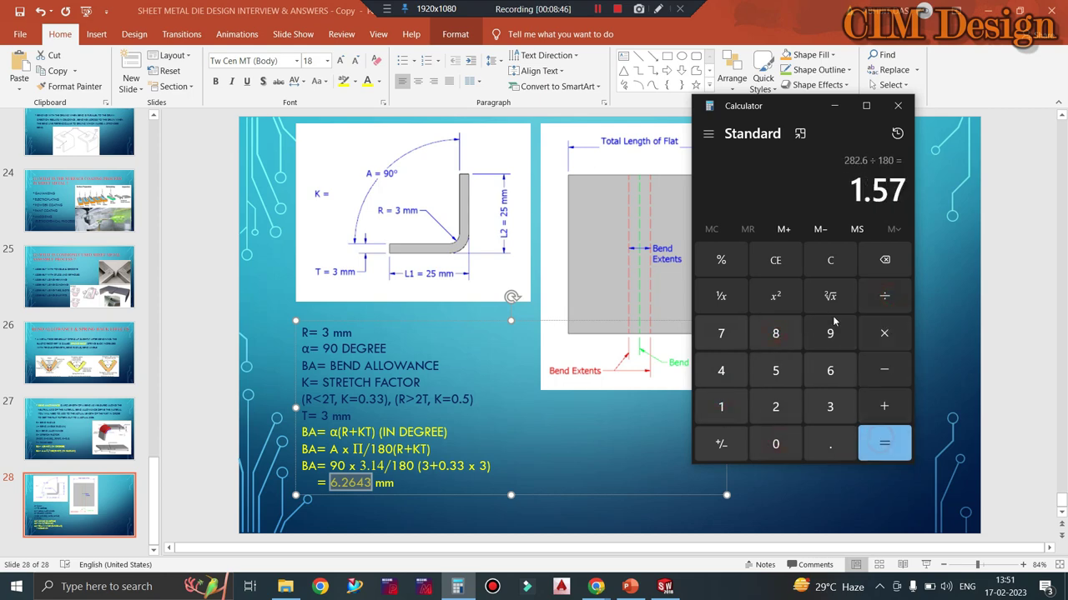
Compute R + KT as 0.33 × 3 + 3 = 3.99.
{"action": "left_click", "coordinate": [831, 263]}
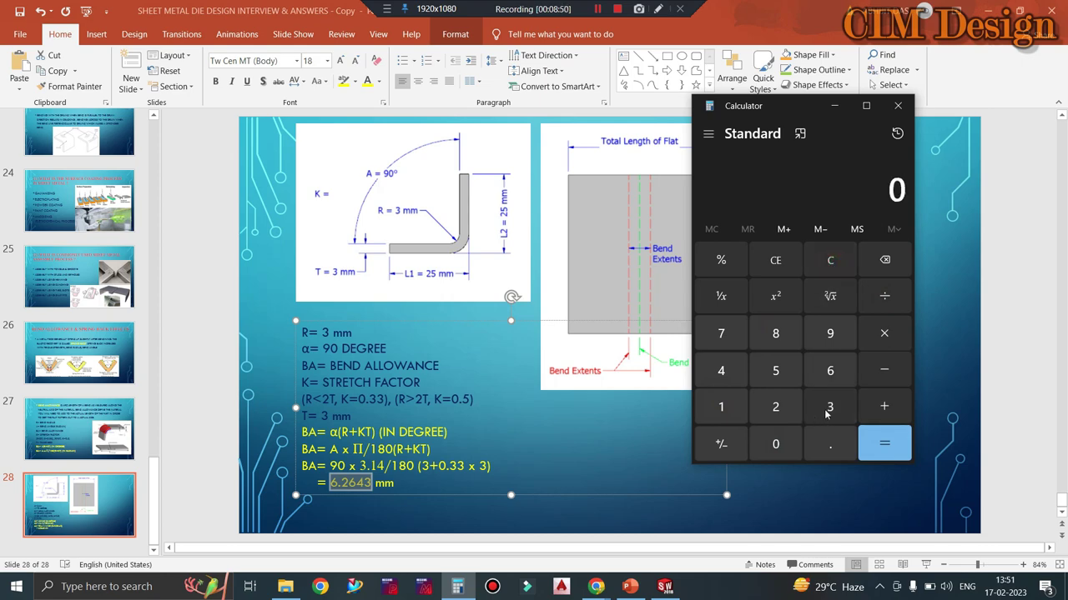
{"action": "left_click", "coordinate": [830, 444]}
{"action": "double_click", "coordinate": [830, 407]}
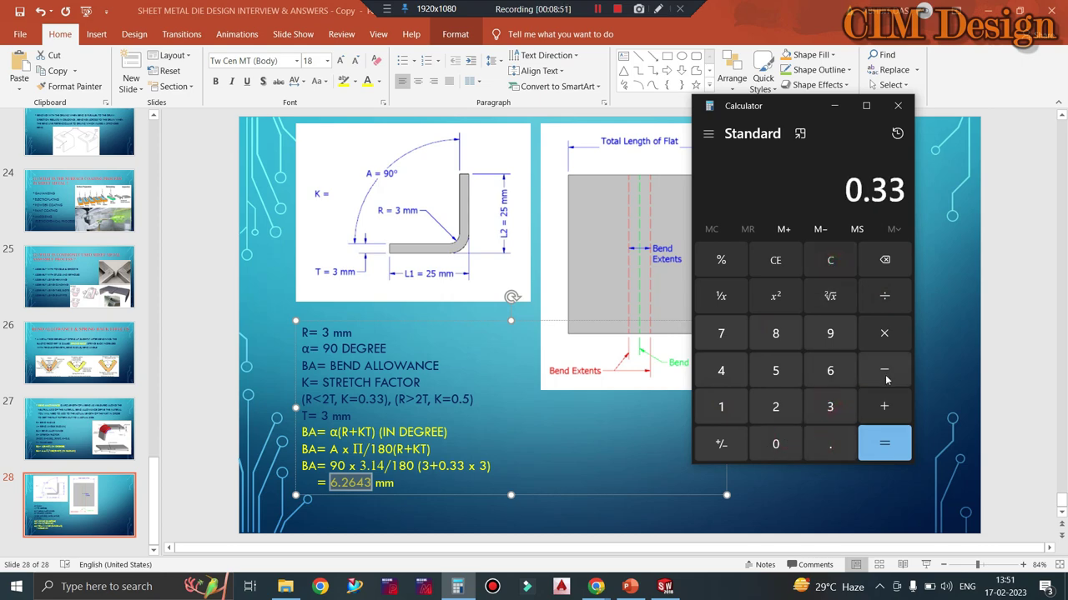
{"action": "left_click", "coordinate": [884, 336]}
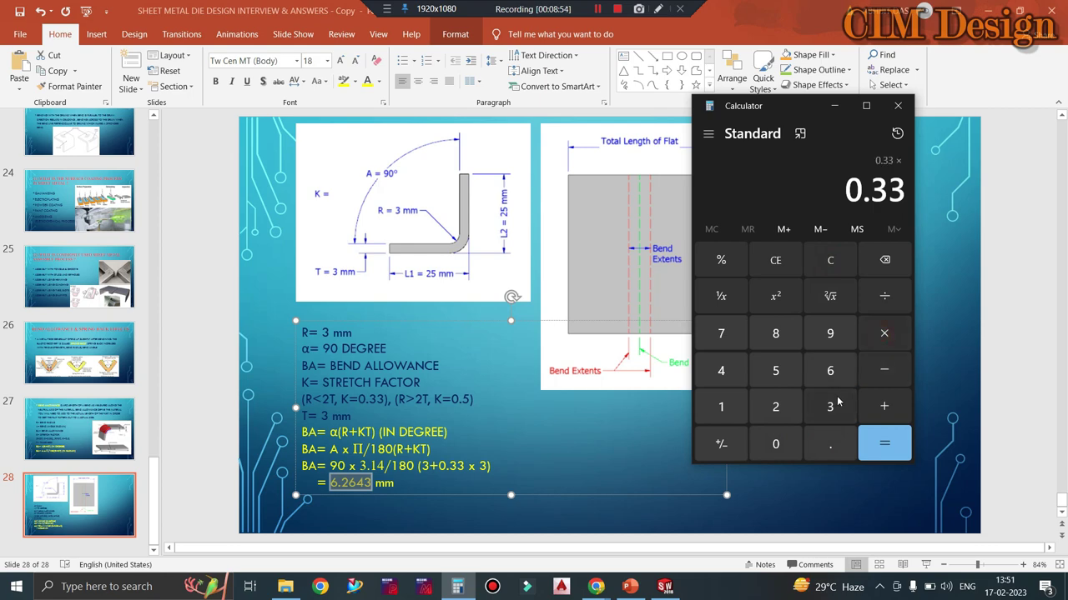
{"action": "left_click", "coordinate": [830, 407]}
{"action": "left_click", "coordinate": [884, 442]}
{"action": "left_click", "coordinate": [884, 409]}
{"action": "left_click", "coordinate": [830, 407]}
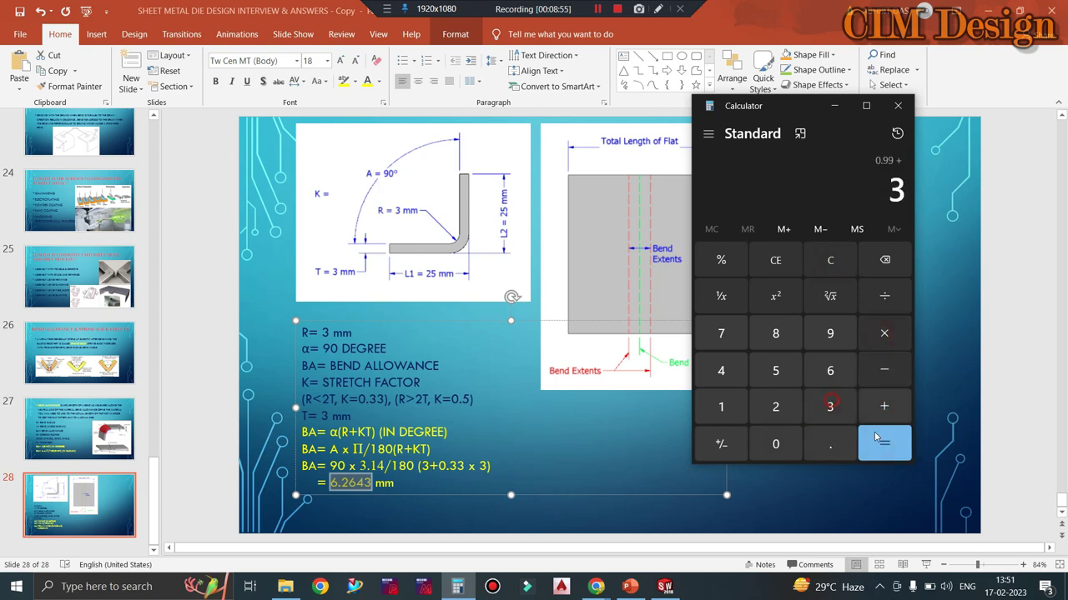
{"action": "left_click", "coordinate": [886, 444]}
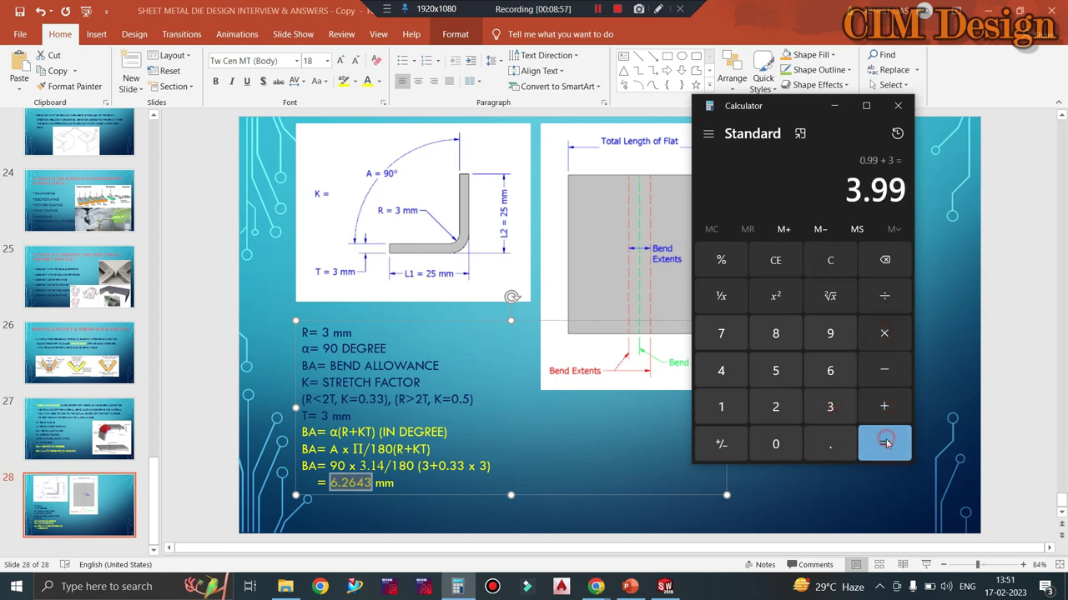
Multiply 3.99 by 1.57 to get 6.2643, select the result, and hide Calculator.
{"action": "left_click", "coordinate": [886, 344]}
{"action": "left_click", "coordinate": [725, 402]}
{"action": "left_click", "coordinate": [829, 444]}
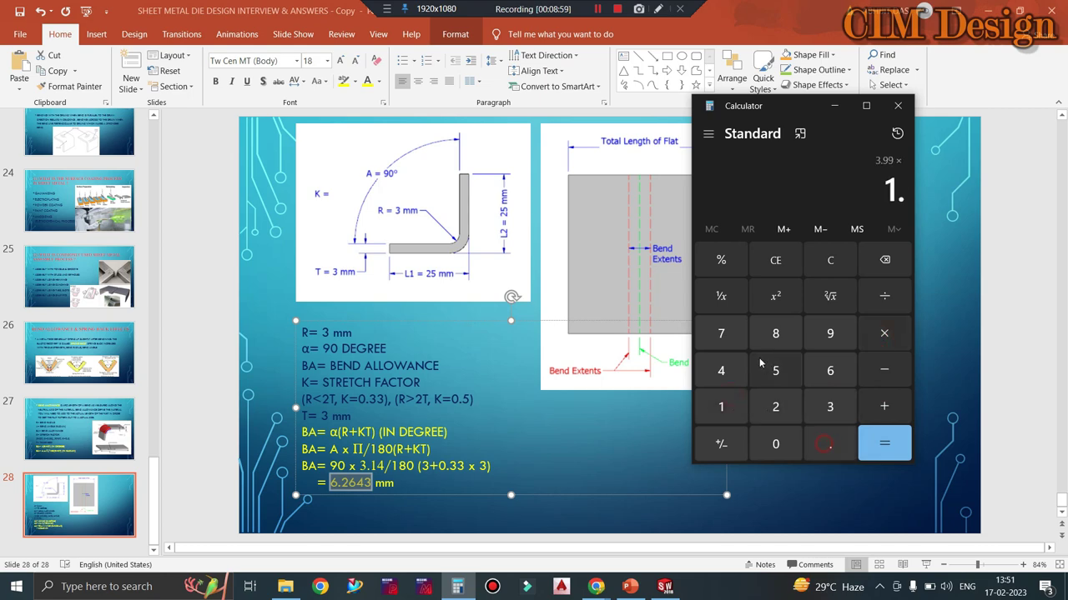
{"action": "left_click", "coordinate": [775, 370]}
{"action": "left_click", "coordinate": [721, 333]}
{"action": "left_click", "coordinate": [884, 443]}
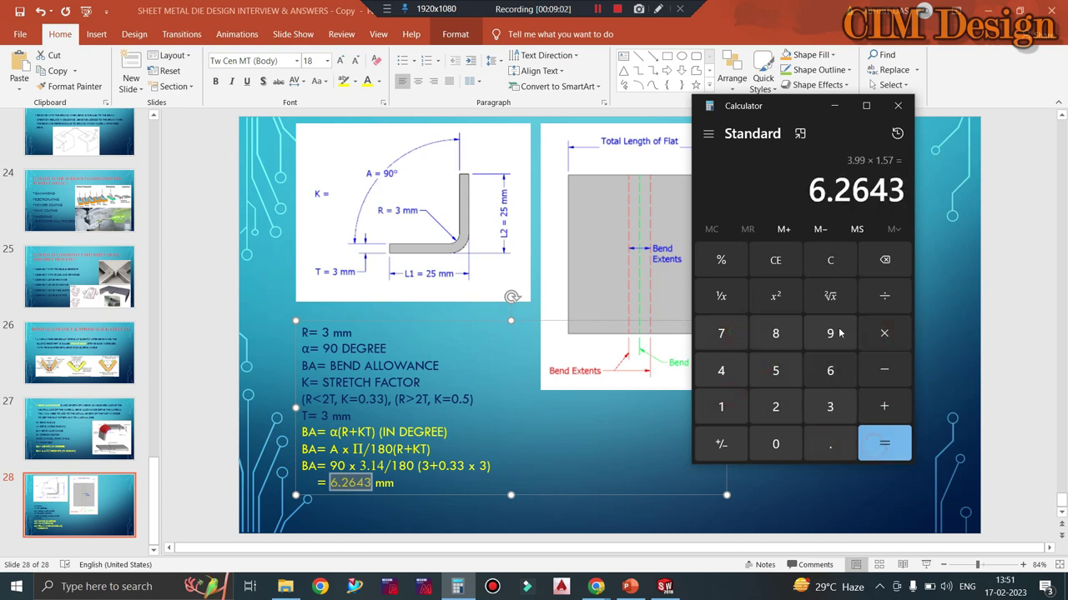
{"action": "left_click_drag", "start_coordinate": [811, 195], "coordinate": [904, 200]}
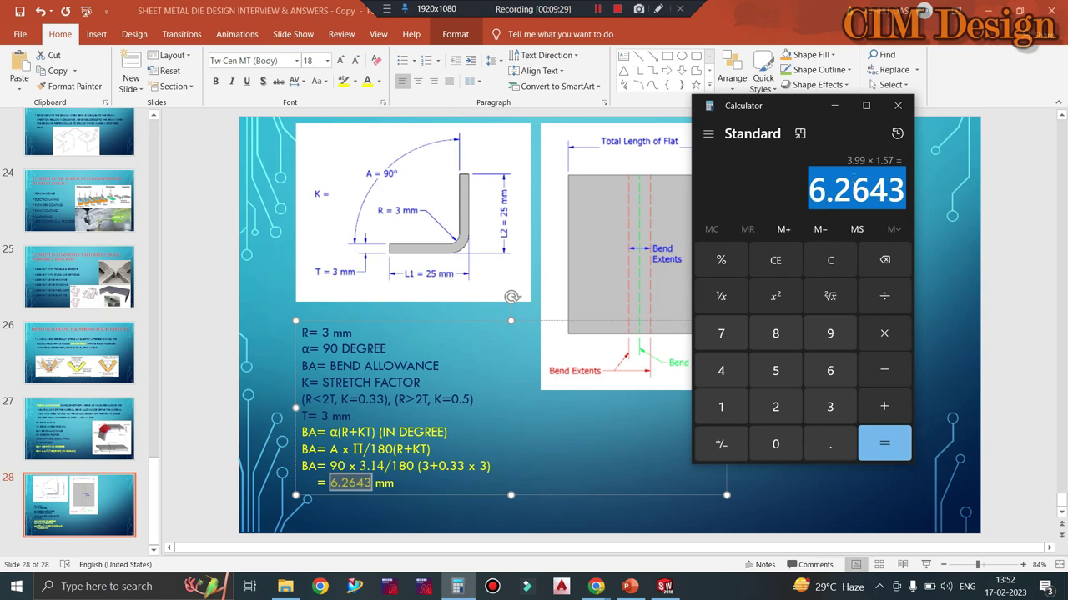
{"action": "left_click", "coordinate": [836, 107]}
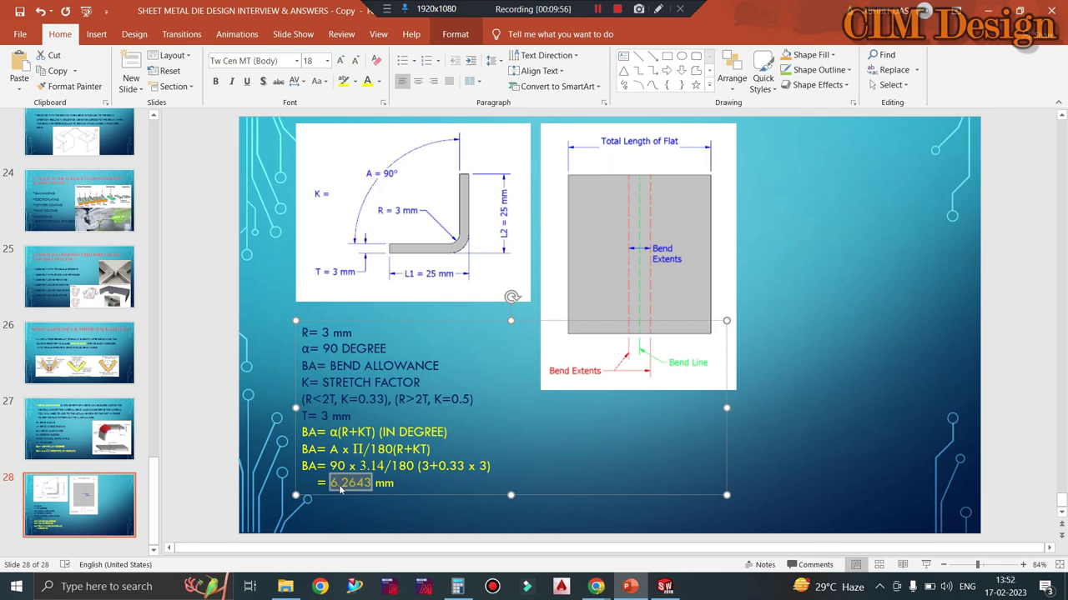
In SOLIDWORKS, close the measurement and delete Base-Flange1 with its dependent features.
{"action": "left_click", "coordinate": [664, 587]}
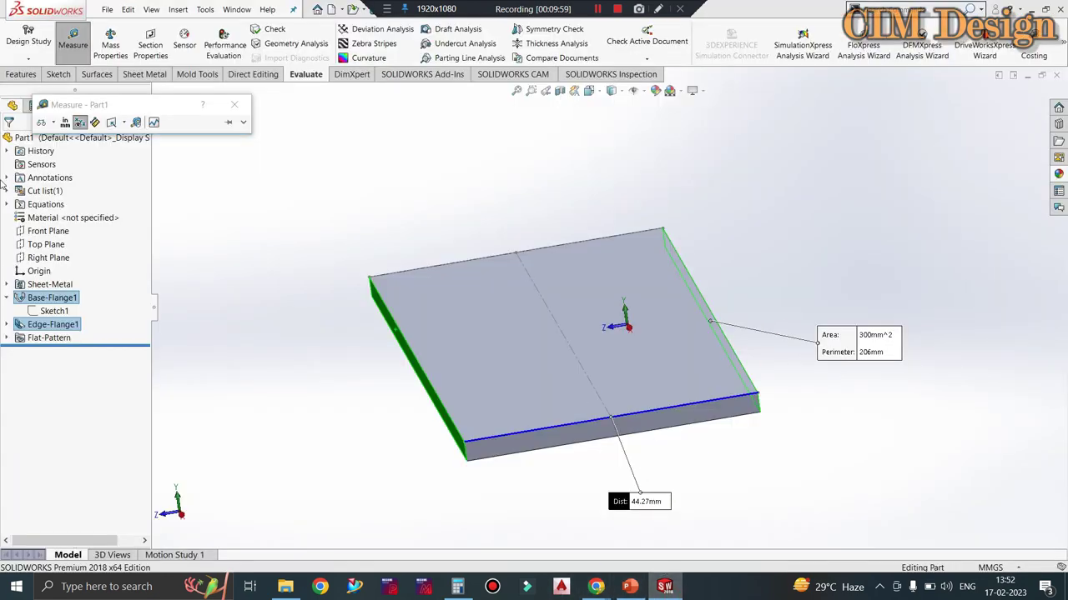
{"action": "left_click", "coordinate": [234, 104]}
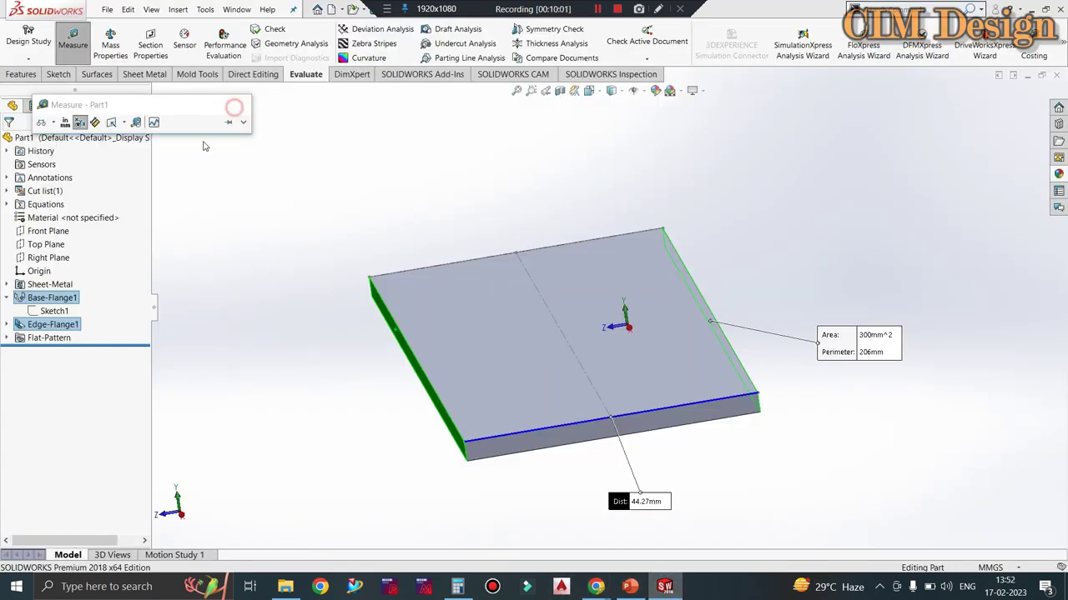
{"action": "right_click", "coordinate": [44, 300]}
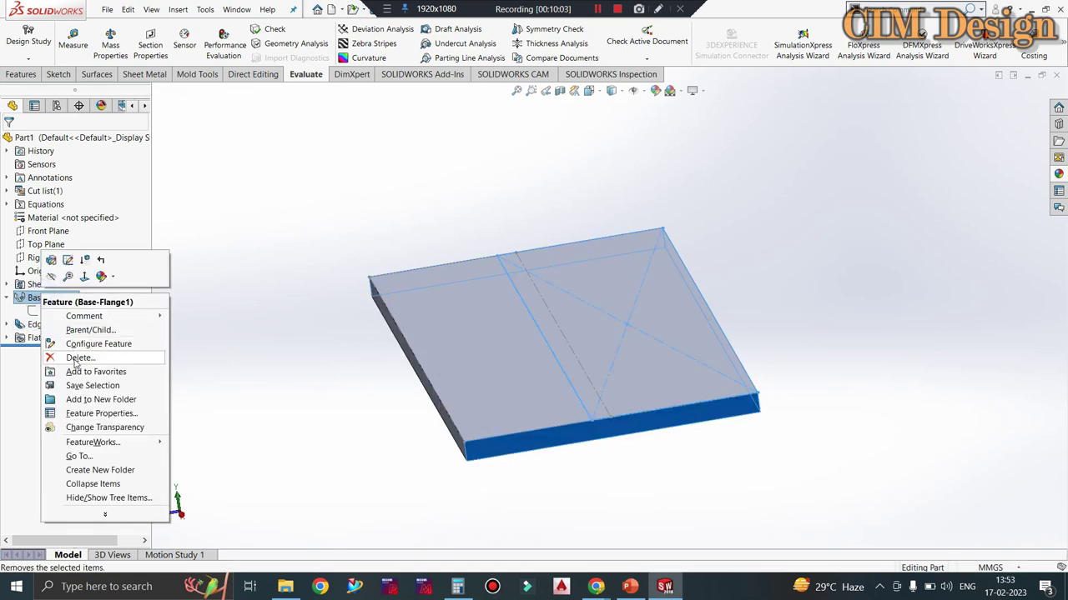
{"action": "left_click", "coordinate": [73, 360]}
{"action": "left_click", "coordinate": [611, 224]}
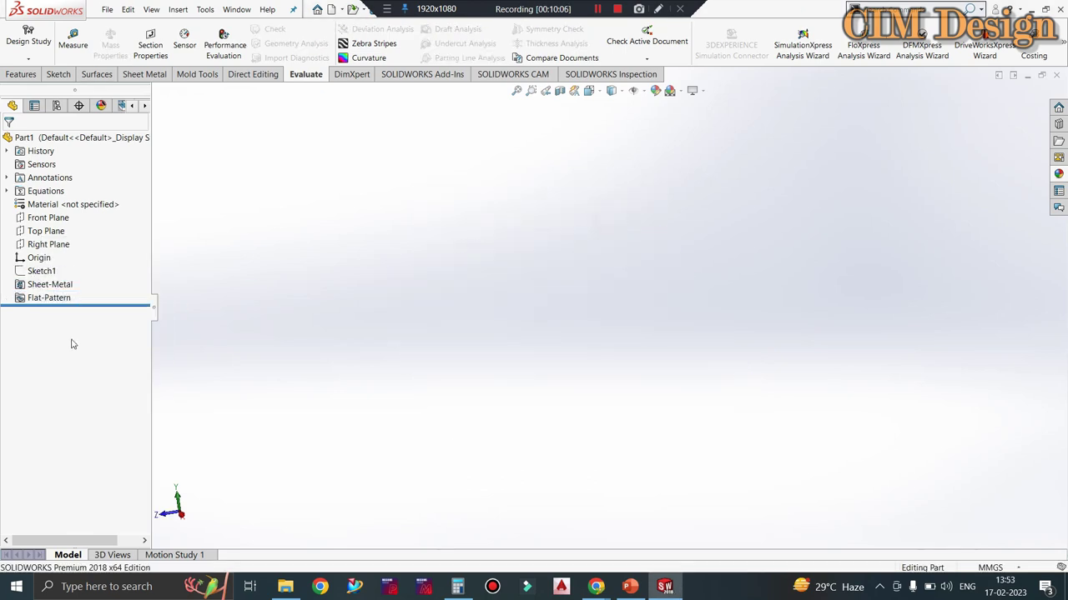
Cancel the pending sketch on Part1 and start a new document via File > New.
{"action": "left_click", "coordinate": [58, 74]}
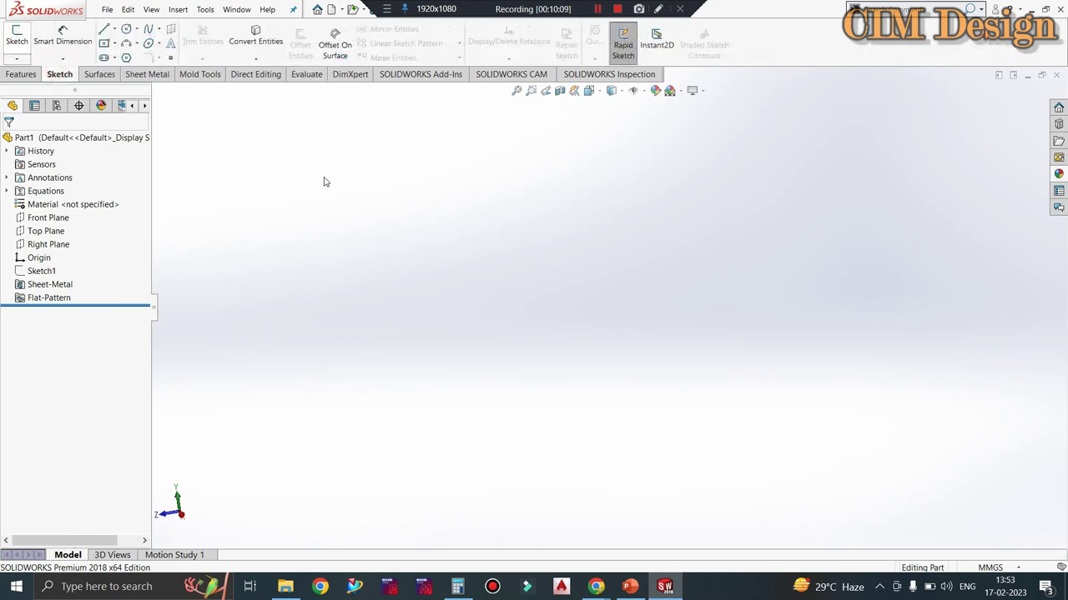
{"action": "left_click", "coordinate": [133, 75]}
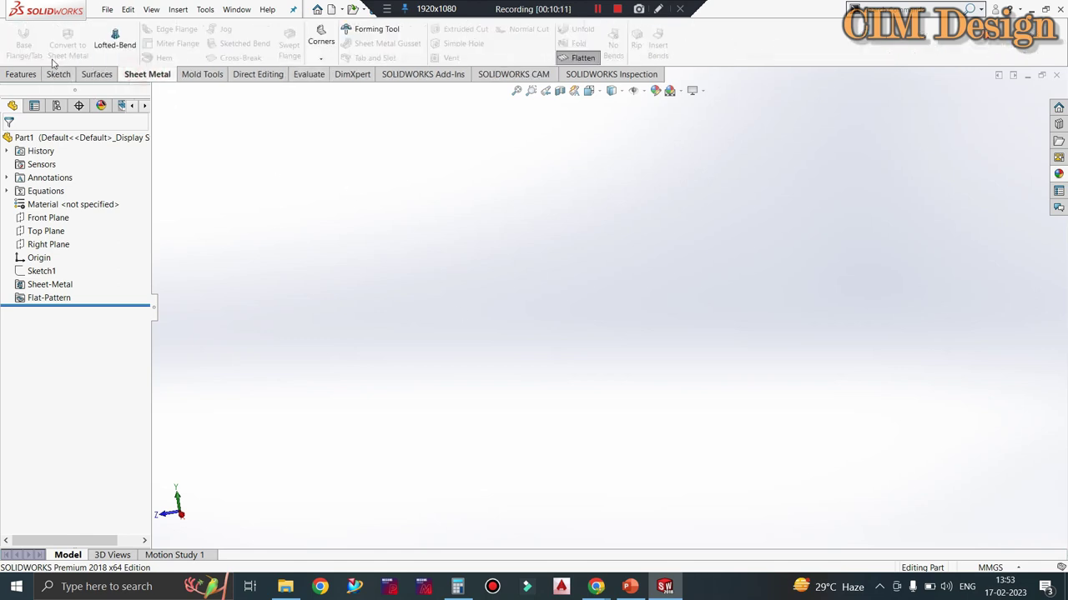
{"action": "left_click", "coordinate": [52, 296]}
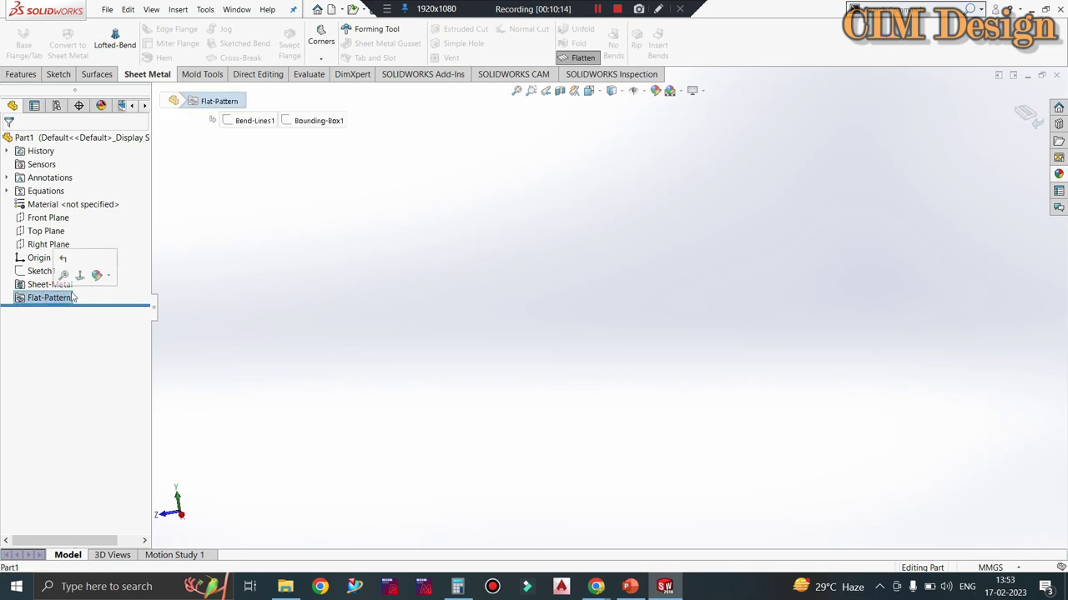
{"action": "left_click", "coordinate": [58, 74]}
{"action": "left_click", "coordinate": [19, 45]}
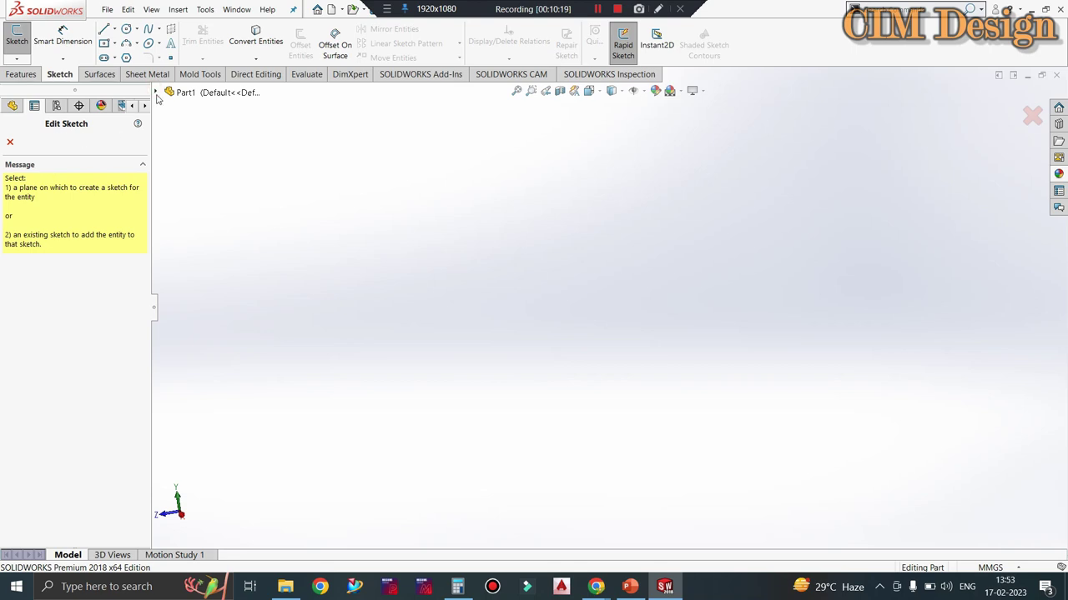
{"action": "left_click", "coordinate": [10, 144]}
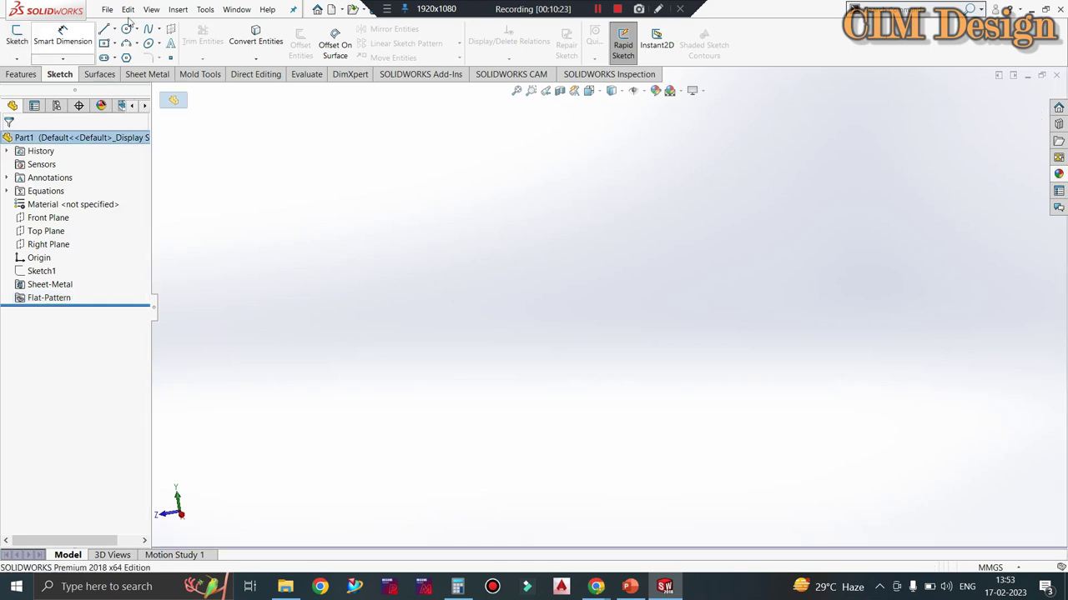
{"action": "left_click", "coordinate": [107, 9]}
{"action": "left_click", "coordinate": [113, 25]}
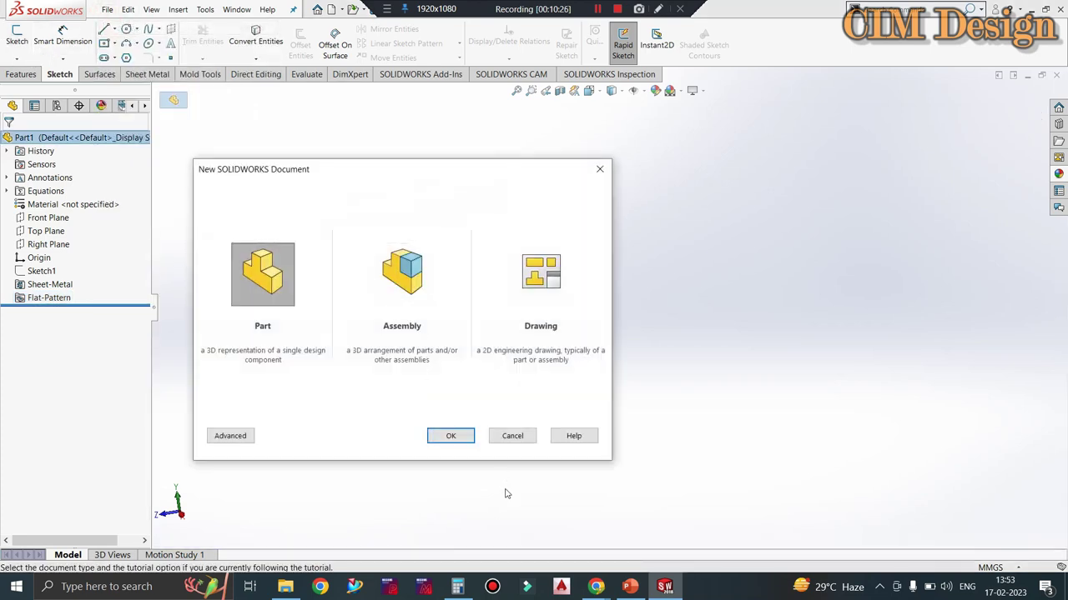
Create a new part and draw a center rectangle for a Base Flange on the Top Plane.
{"action": "left_click", "coordinate": [439, 435]}
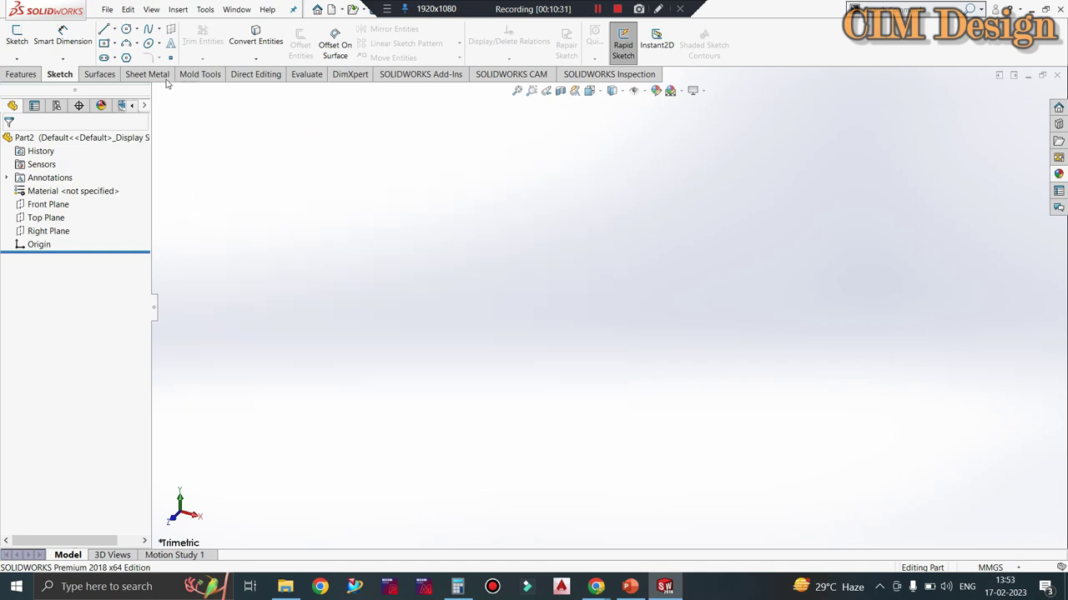
{"action": "left_click", "coordinate": [148, 74]}
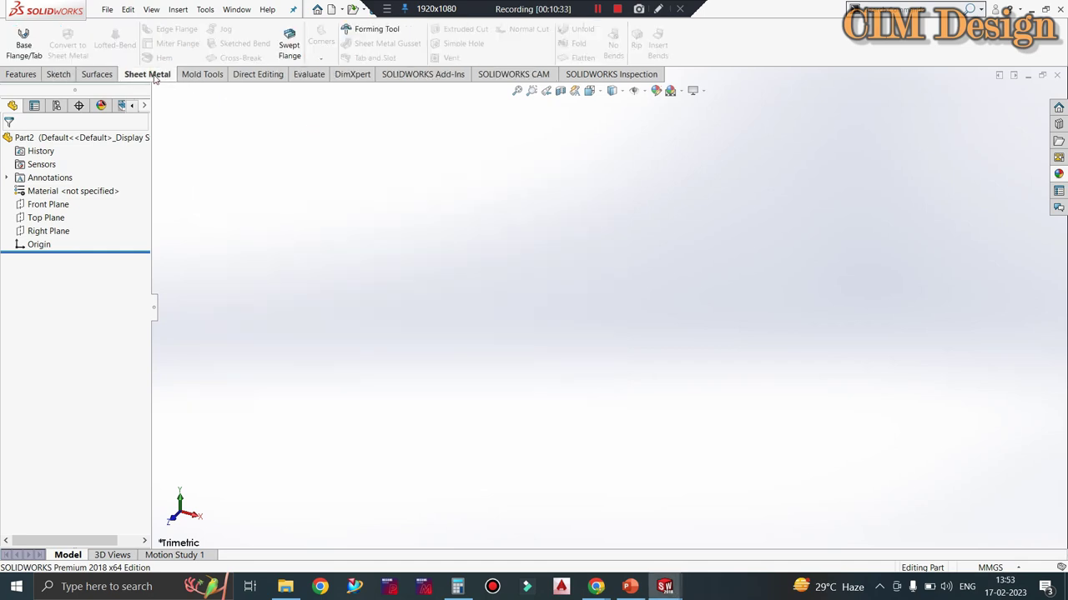
{"action": "left_click", "coordinate": [25, 46]}
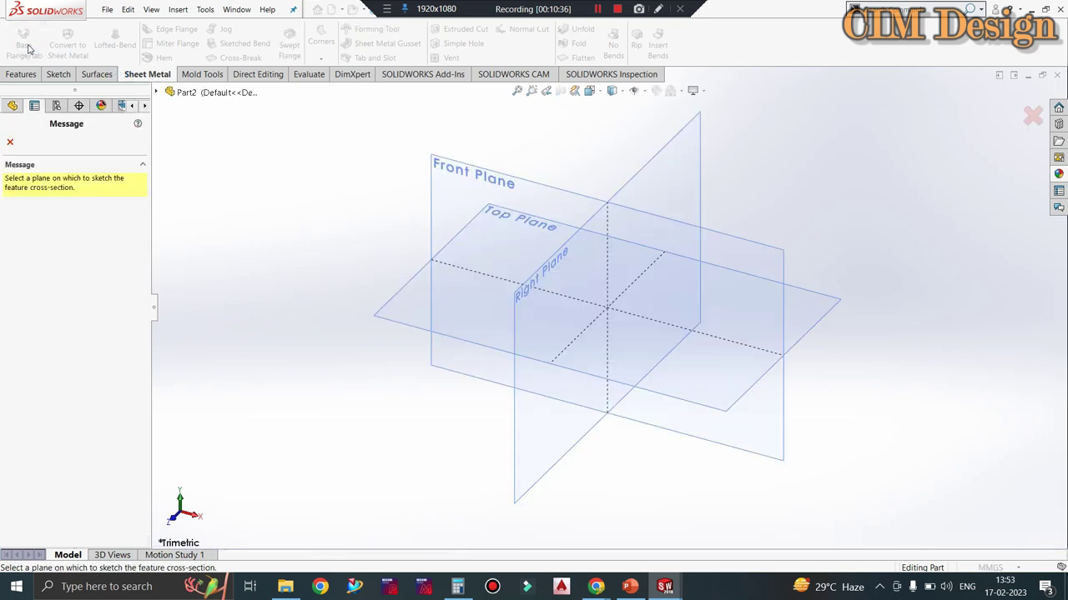
{"action": "left_click", "coordinate": [403, 321]}
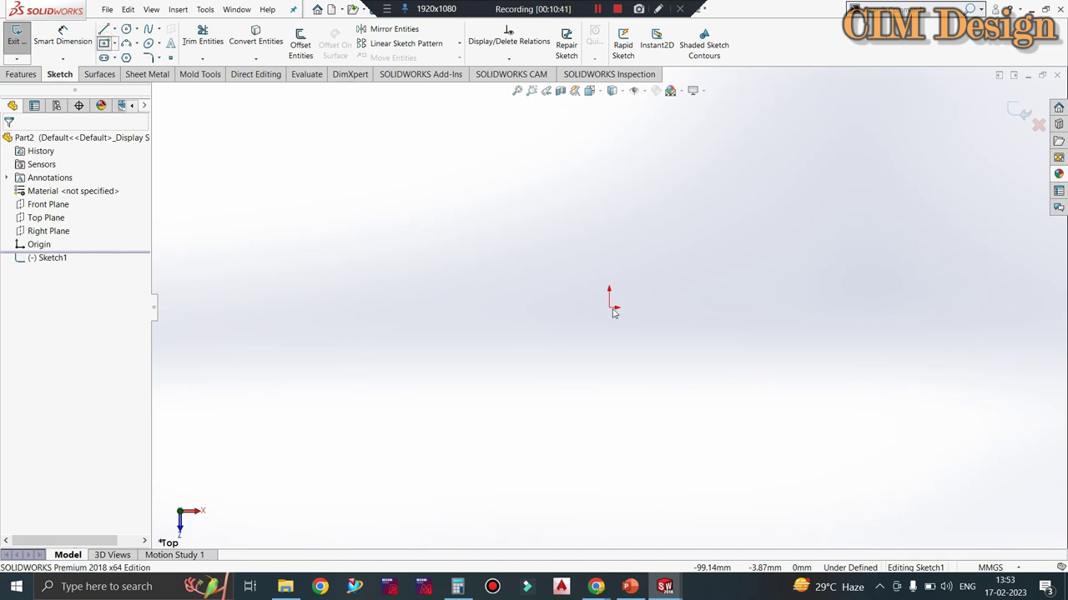
{"action": "left_click", "coordinate": [599, 10]}
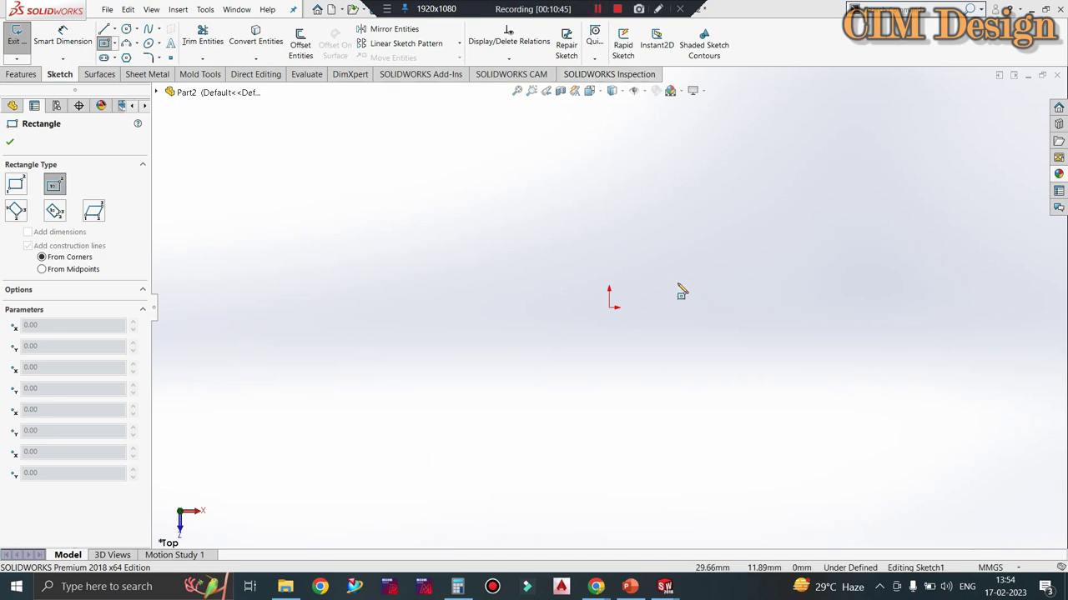
{"action": "left_click", "coordinate": [611, 308]}
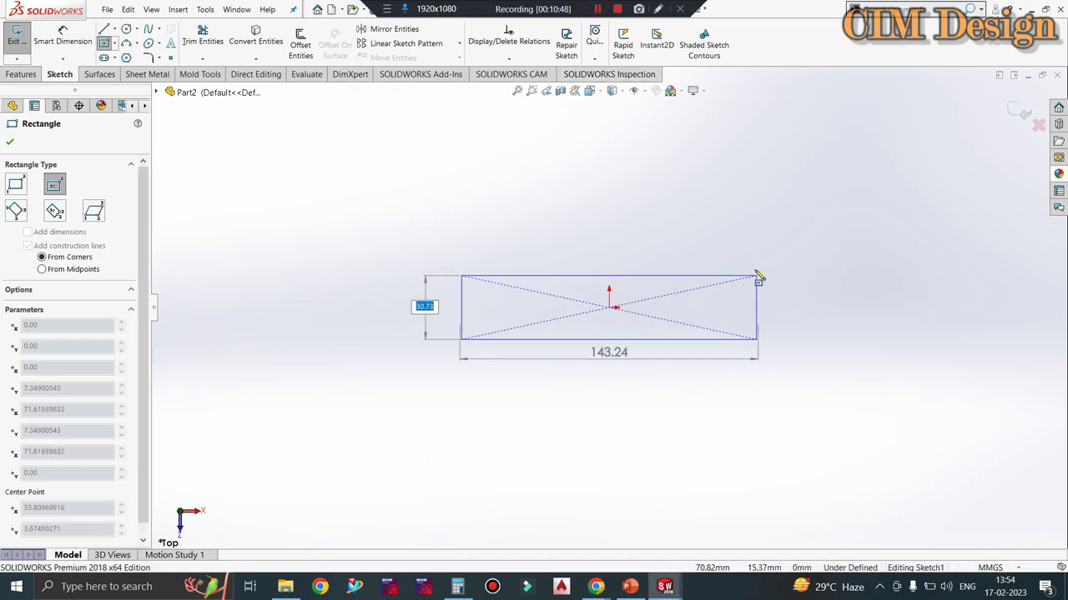
{"action": "left_click", "coordinate": [752, 266]}
Dimension the rectangle 50 mm by 25 mm and exit to the 3 mm base flange preview.
{"action": "left_click", "coordinate": [63, 38]}
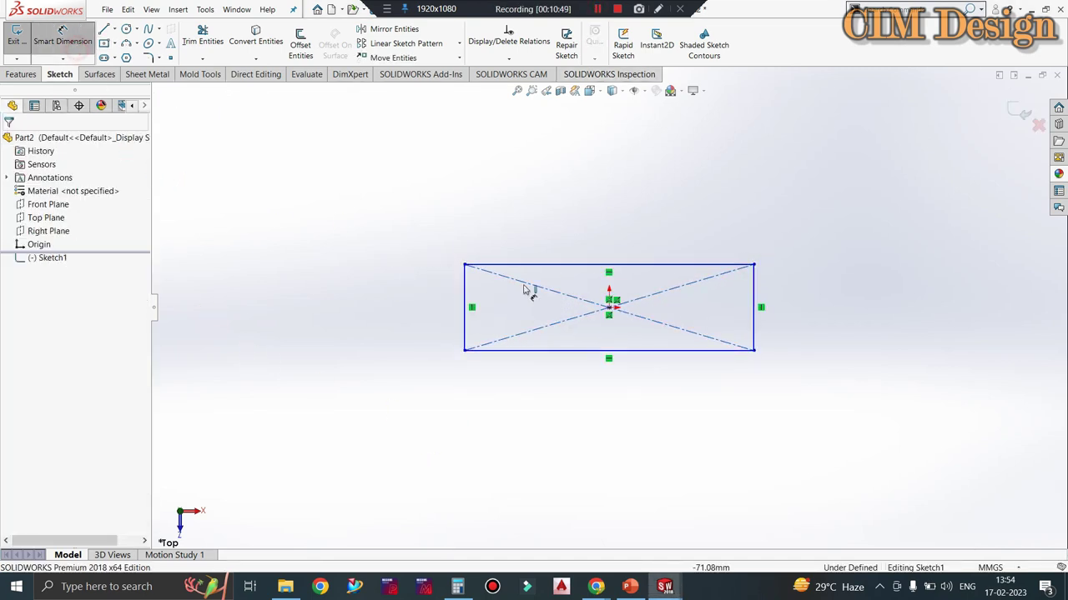
{"action": "left_click", "coordinate": [465, 292]}
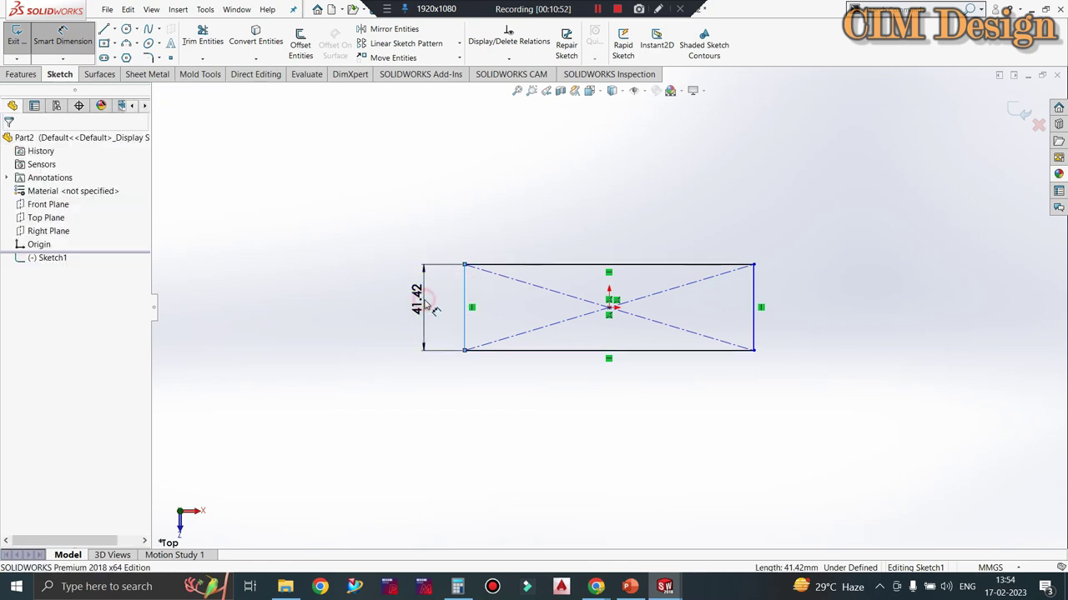
{"action": "left_click", "coordinate": [432, 309]}
{"action": "left_click", "coordinate": [432, 308]}
{"action": "type", "text": "50"}
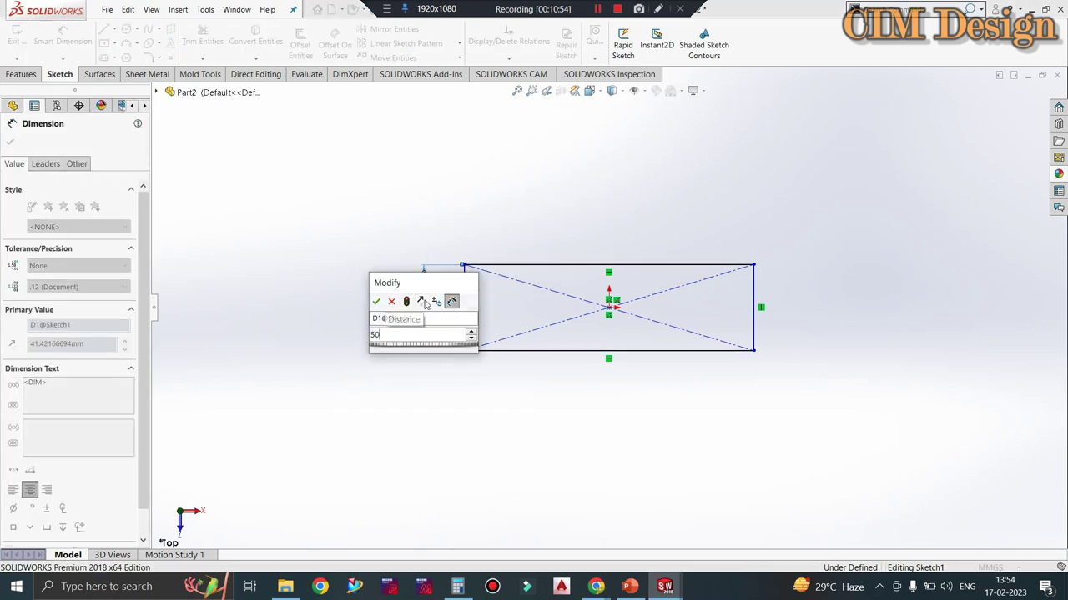
{"action": "key", "text": "Return"}
{"action": "left_click", "coordinate": [570, 351]}
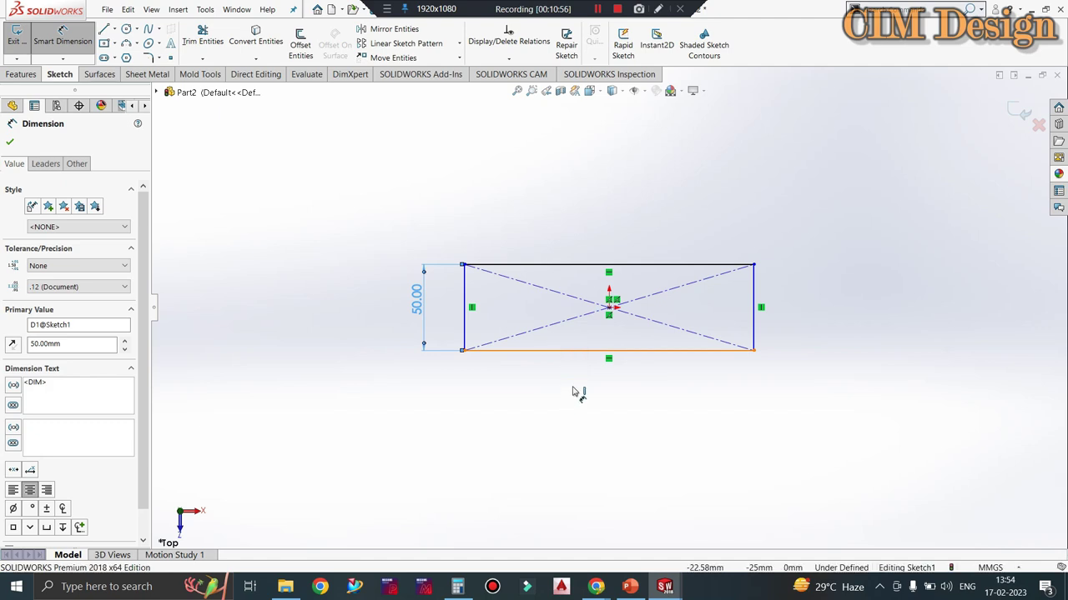
{"action": "left_click", "coordinate": [581, 382]}
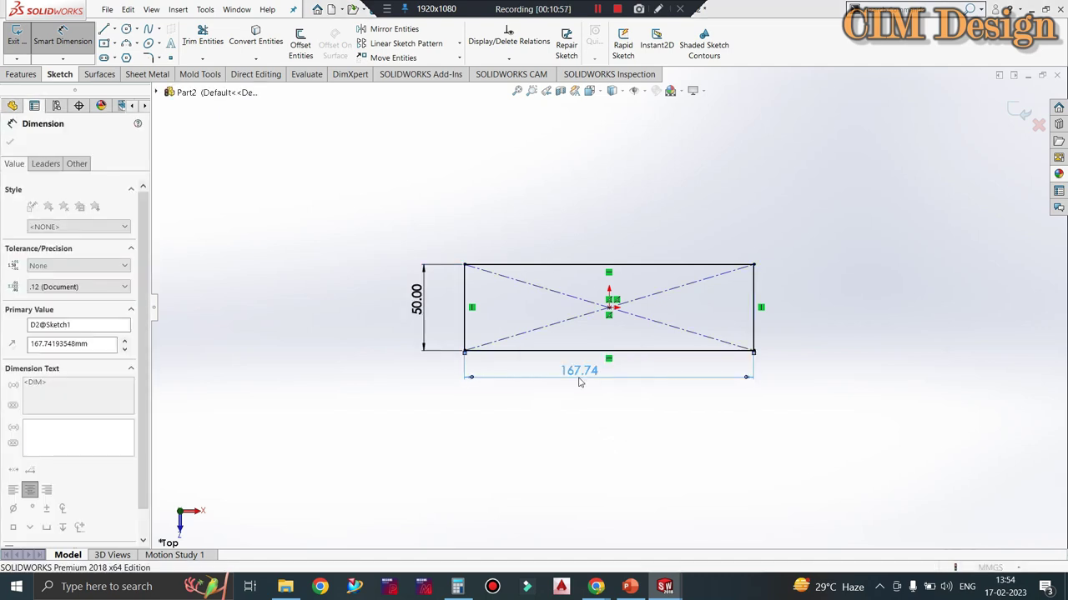
{"action": "type", "text": "25"}
{"action": "key", "text": "Return"}
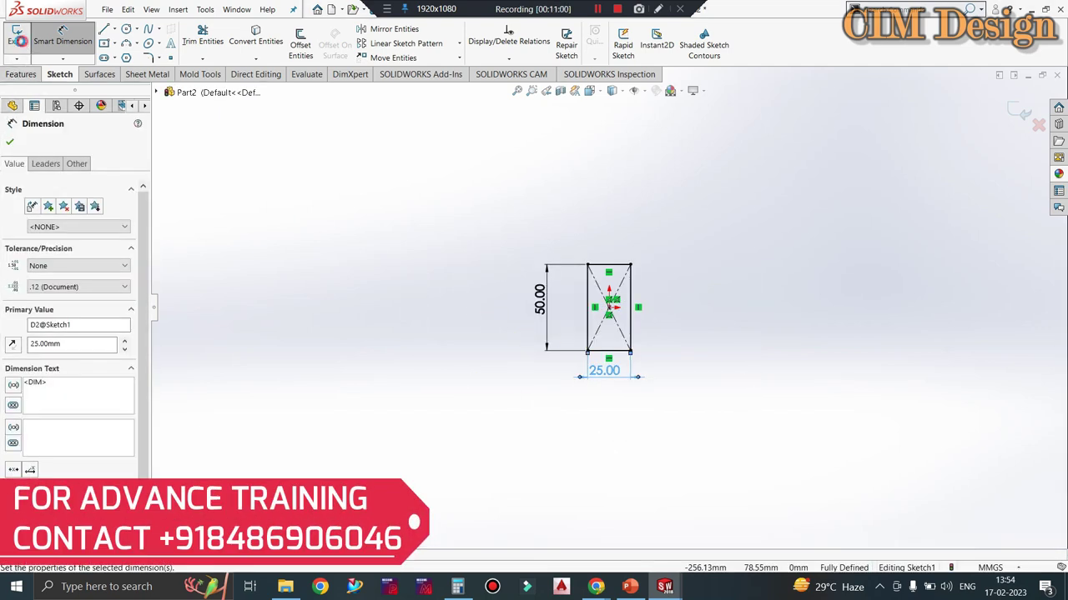
{"action": "left_click", "coordinate": [38, 37]}
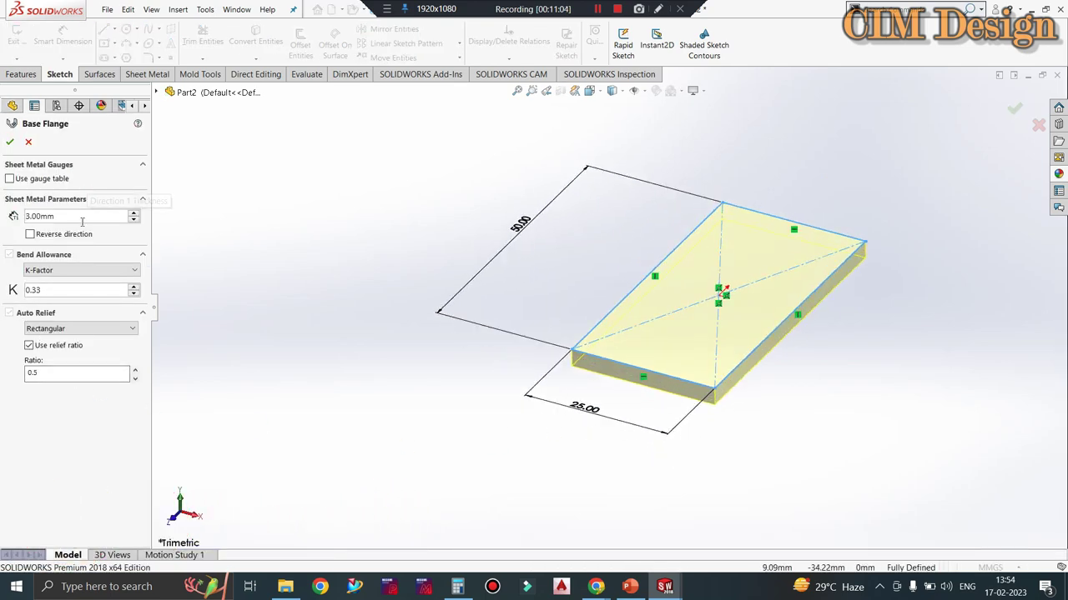
{"action": "key", "text": "alt+Tab"}
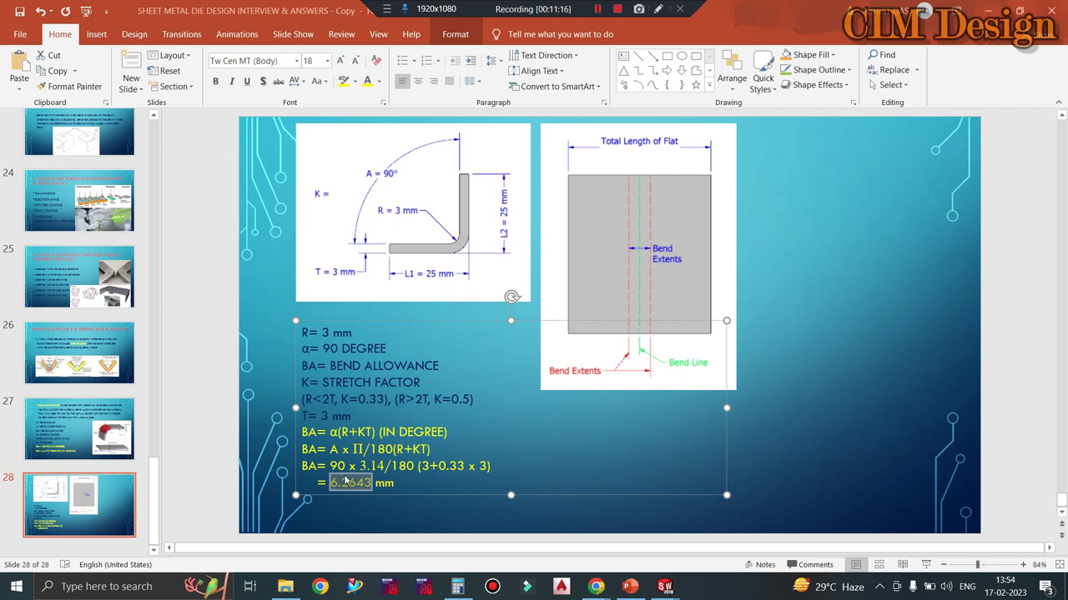
{"action": "left_click", "coordinate": [993, 11]}
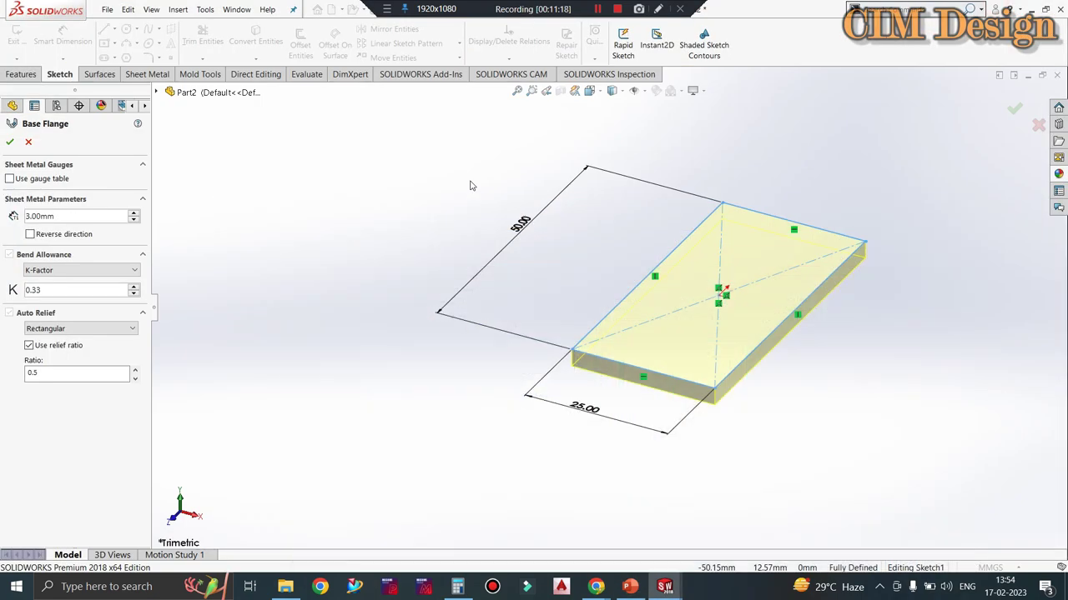
{"action": "left_click_drag", "start_coordinate": [63, 289], "coordinate": [2, 291]}
{"action": "left_click_drag", "start_coordinate": [66, 217], "coordinate": [13, 220]}
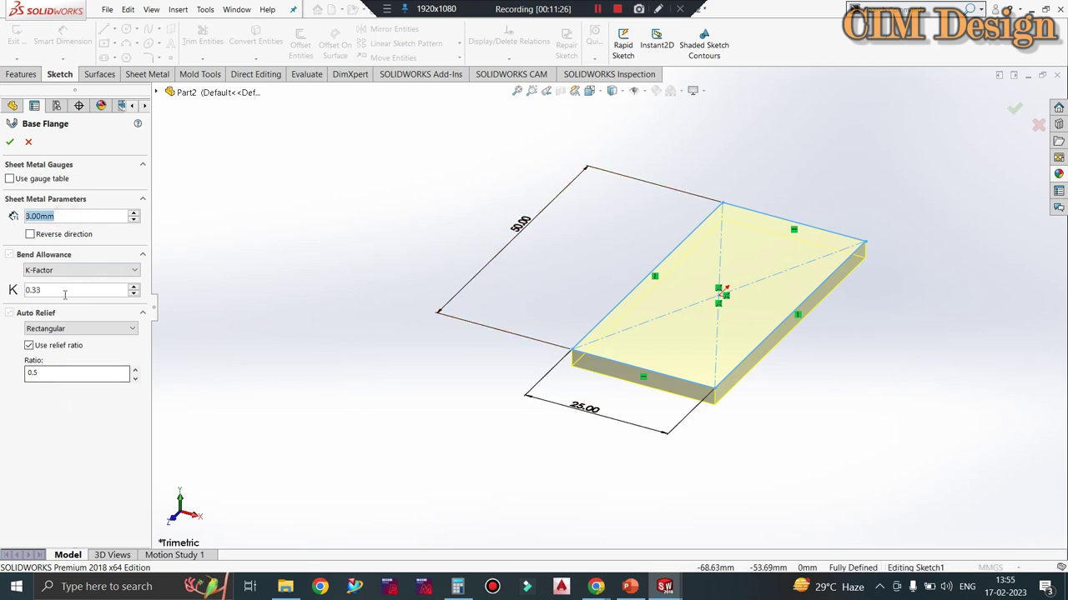
Accept the 3 mm base flange and select the plate's top face.
{"action": "left_click", "coordinate": [11, 142]}
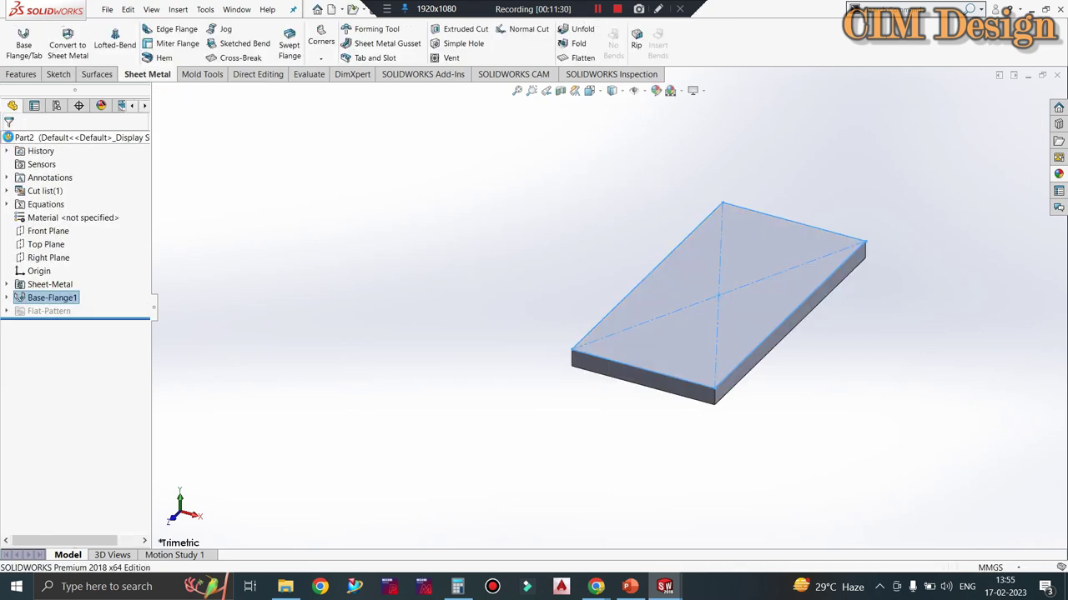
{"action": "left_click", "coordinate": [327, 241]}
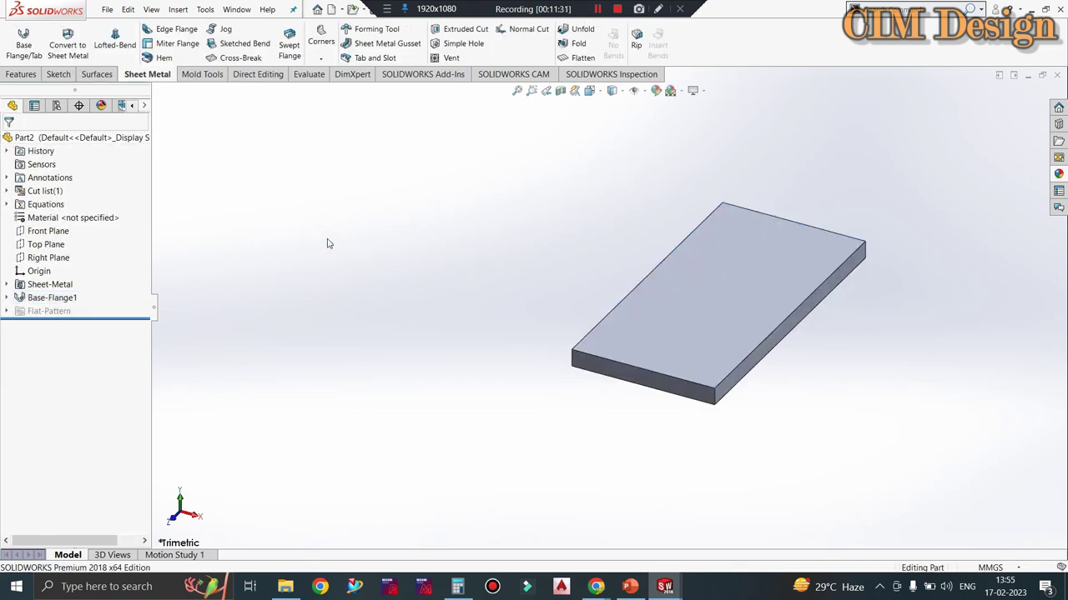
{"action": "left_click", "coordinate": [679, 305]}
Add a 25 mm edge flange rising upward from the plate's long edge.
{"action": "left_click", "coordinate": [183, 31]}
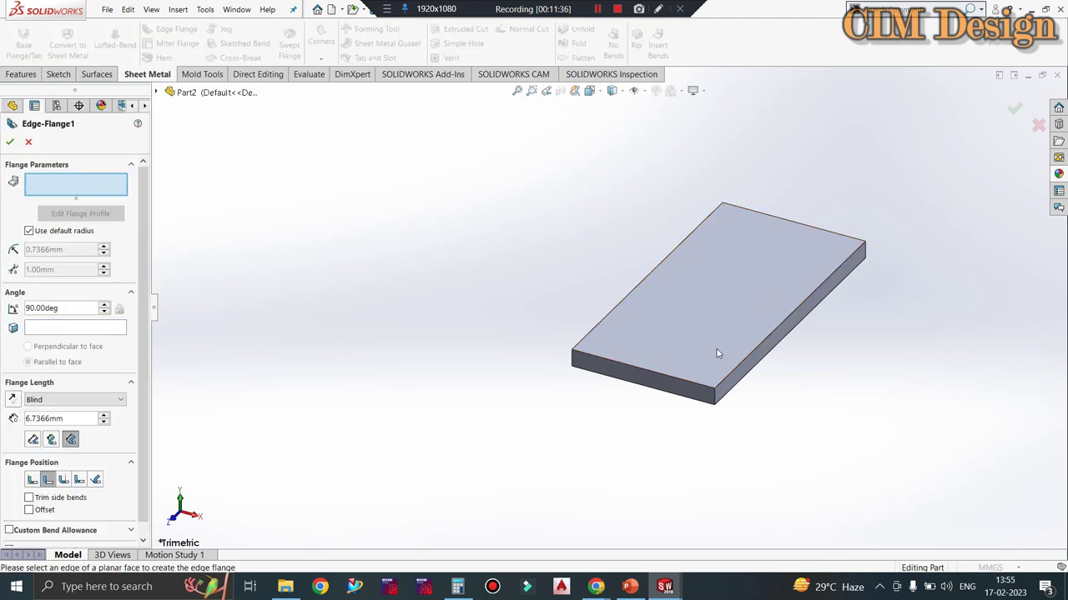
{"action": "left_click", "coordinate": [748, 381]}
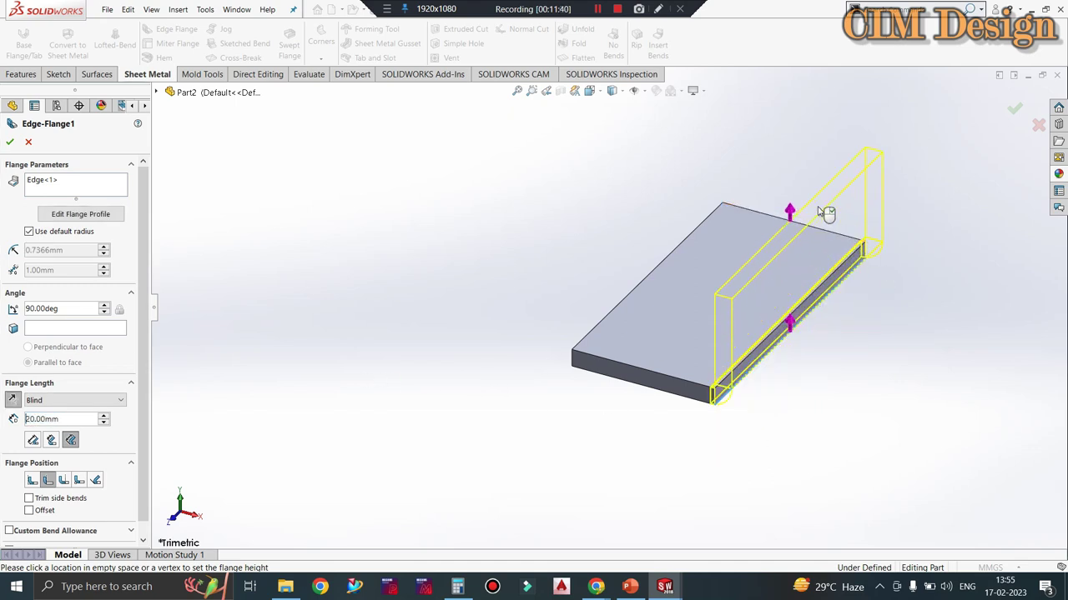
{"action": "left_click", "coordinate": [821, 209]}
{"action": "double_click", "coordinate": [76, 417]}
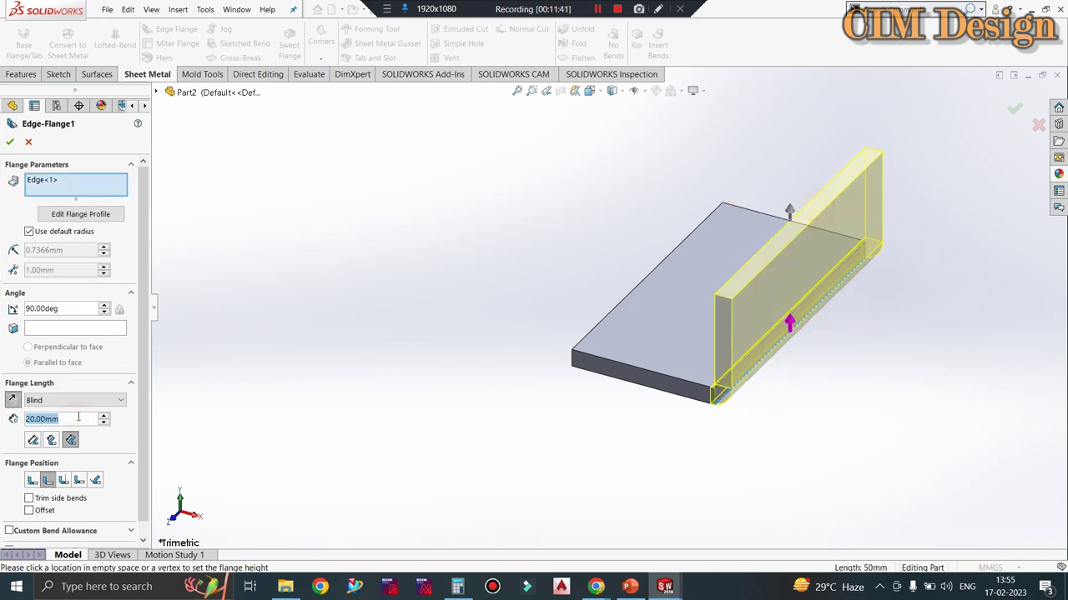
{"action": "type", "text": "25"}
{"action": "key", "text": "Return"}
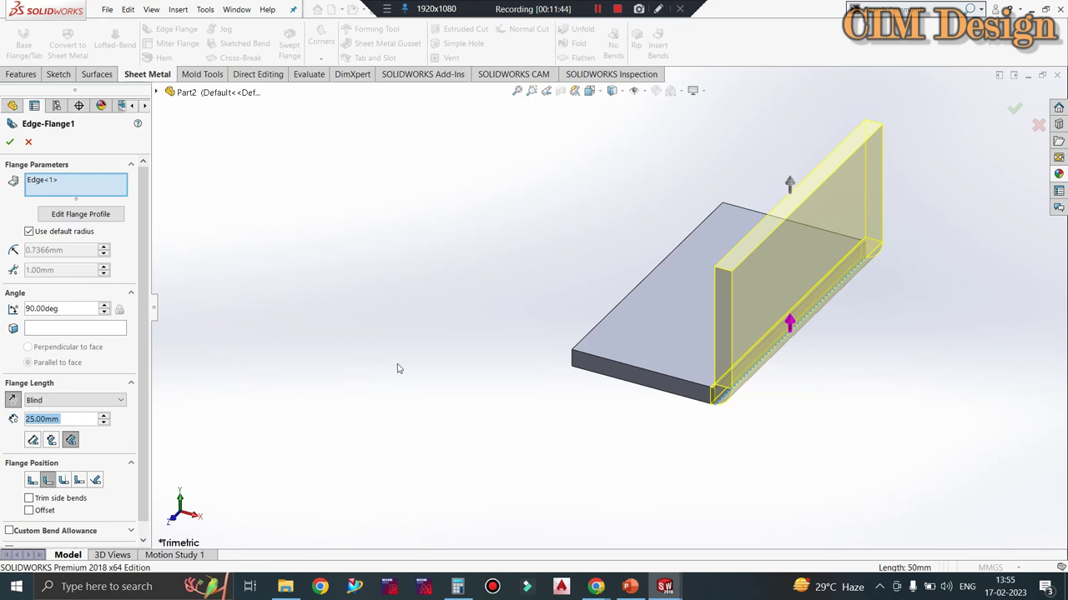
{"action": "left_click_drag", "start_coordinate": [420, 331], "coordinate": [438, 294]}
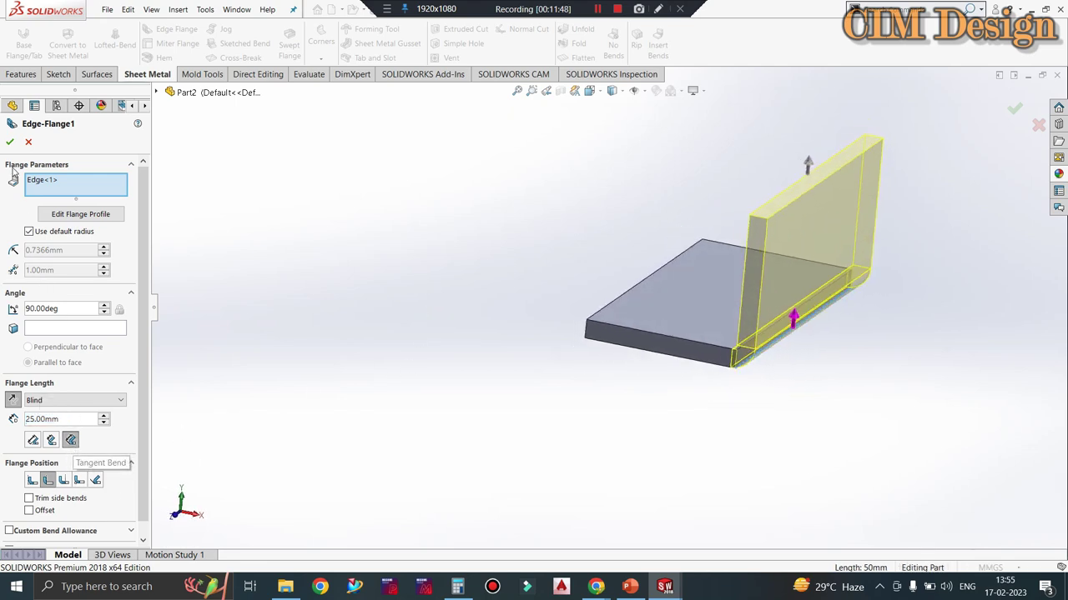
{"action": "left_click", "coordinate": [9, 142]}
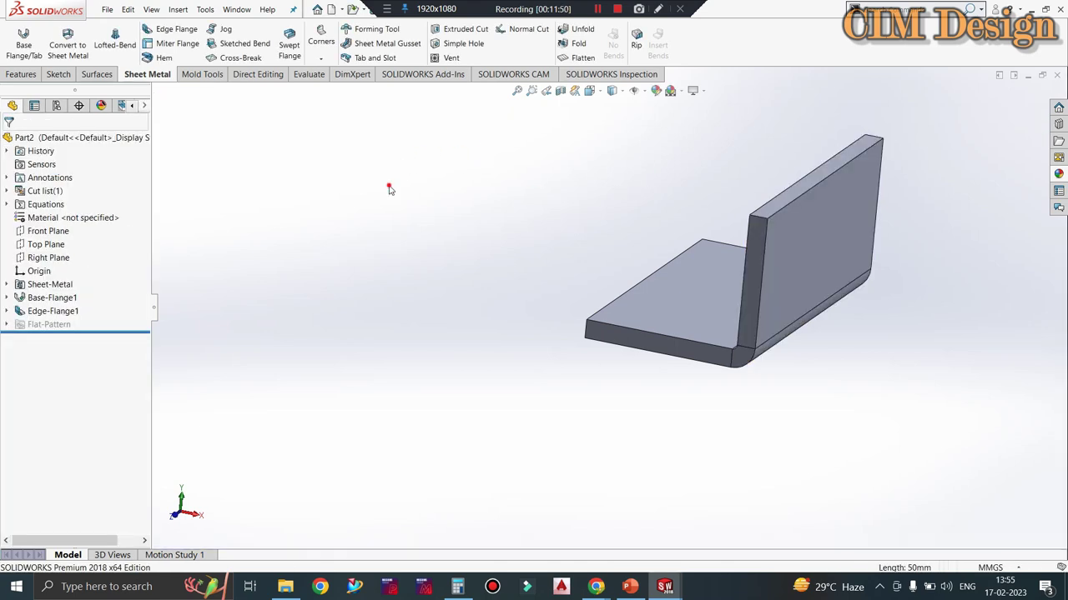
Measure the 25 mm height from the vertical flange's top face to the base flange.
{"action": "left_click", "coordinate": [310, 75]}
{"action": "left_click", "coordinate": [73, 46]}
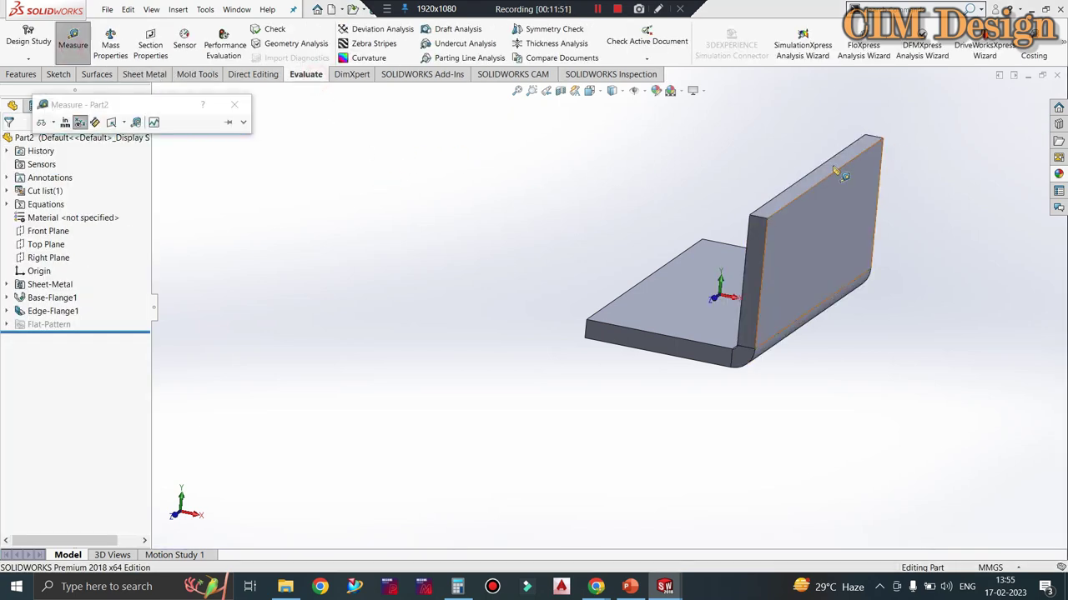
{"action": "left_click", "coordinate": [790, 190]}
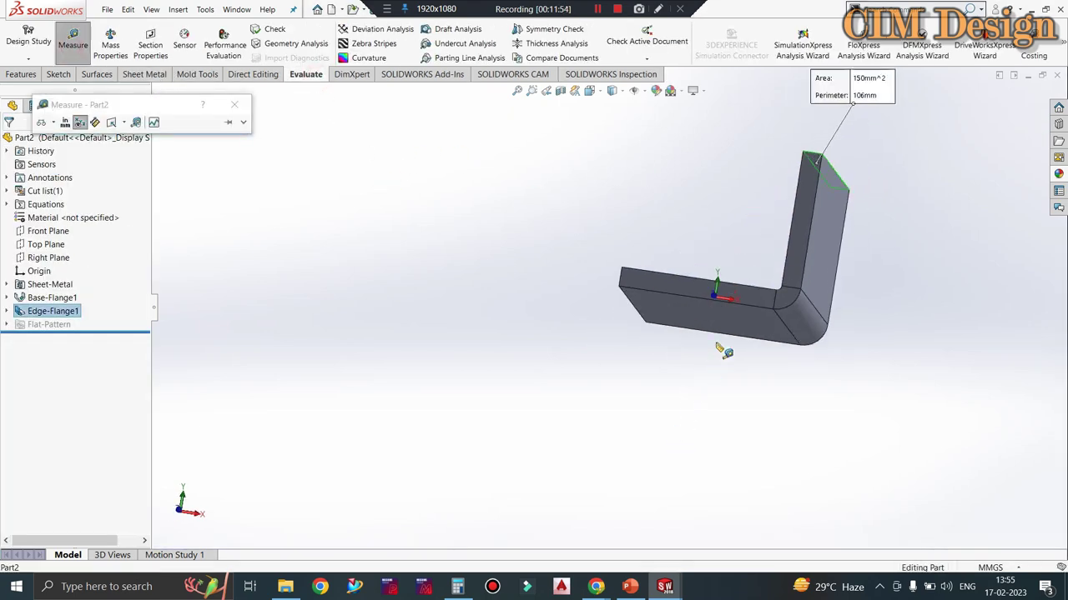
{"action": "left_click", "coordinate": [719, 337]}
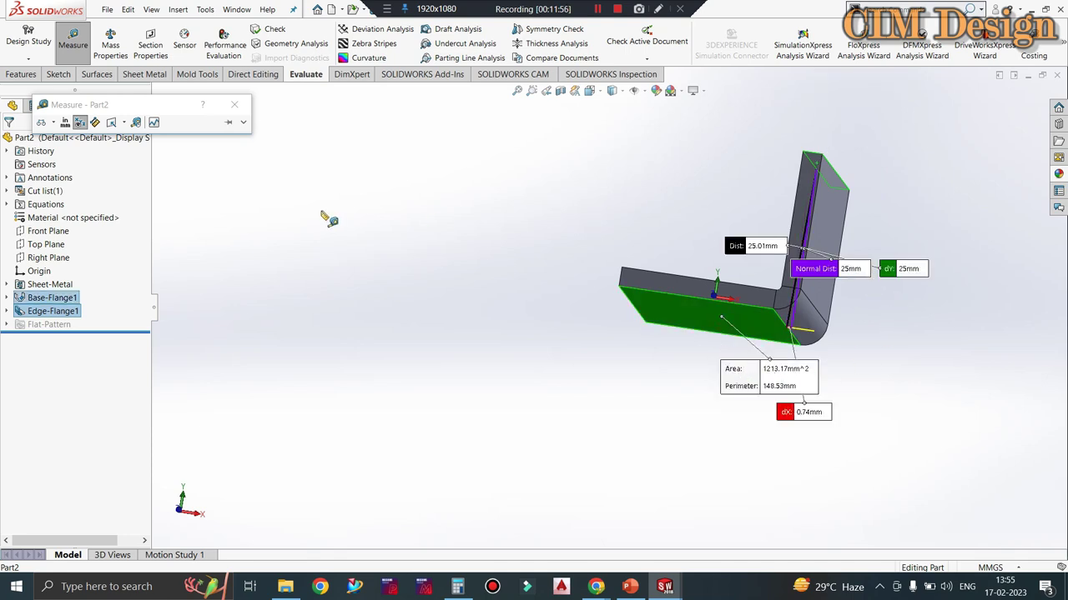
{"action": "left_click", "coordinate": [234, 105]}
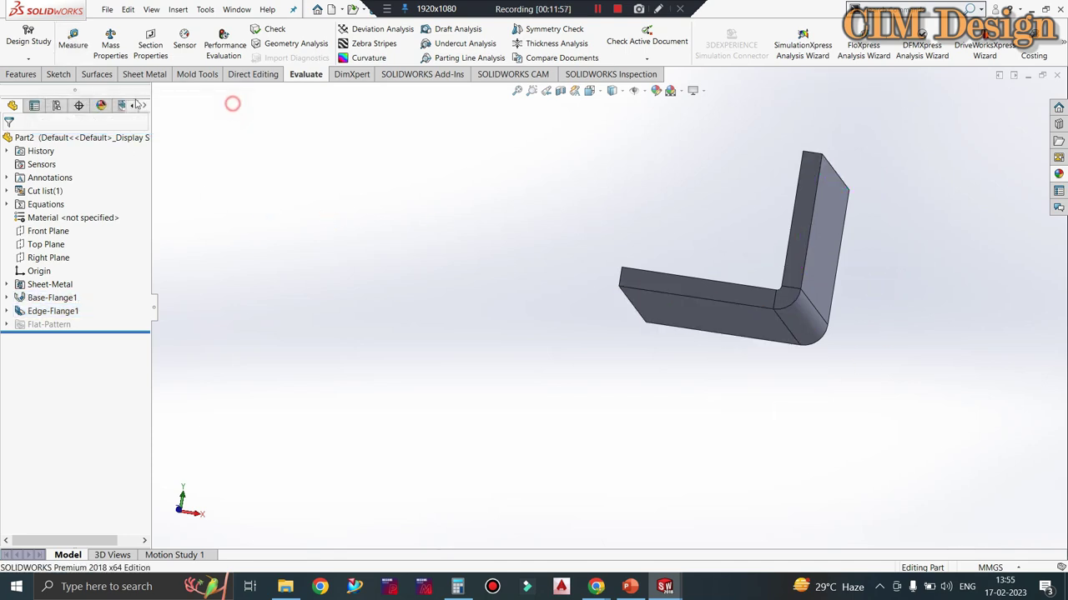
Measure the 28 mm distance from the base flange's end face to the vertical flange.
{"action": "left_click", "coordinate": [74, 41]}
{"action": "left_click", "coordinate": [638, 298]}
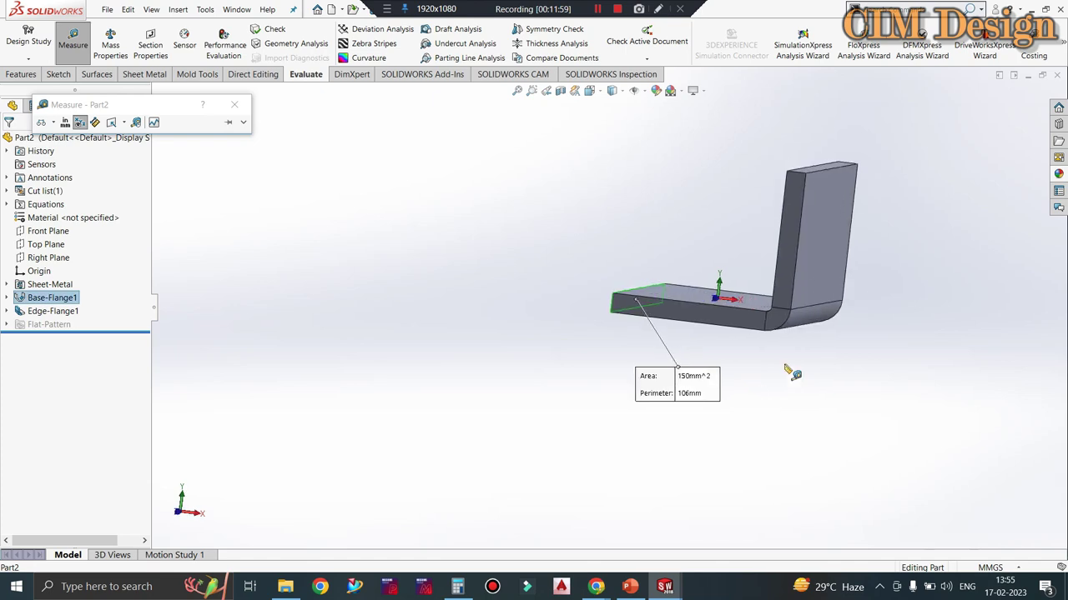
{"action": "left_click", "coordinate": [821, 264]}
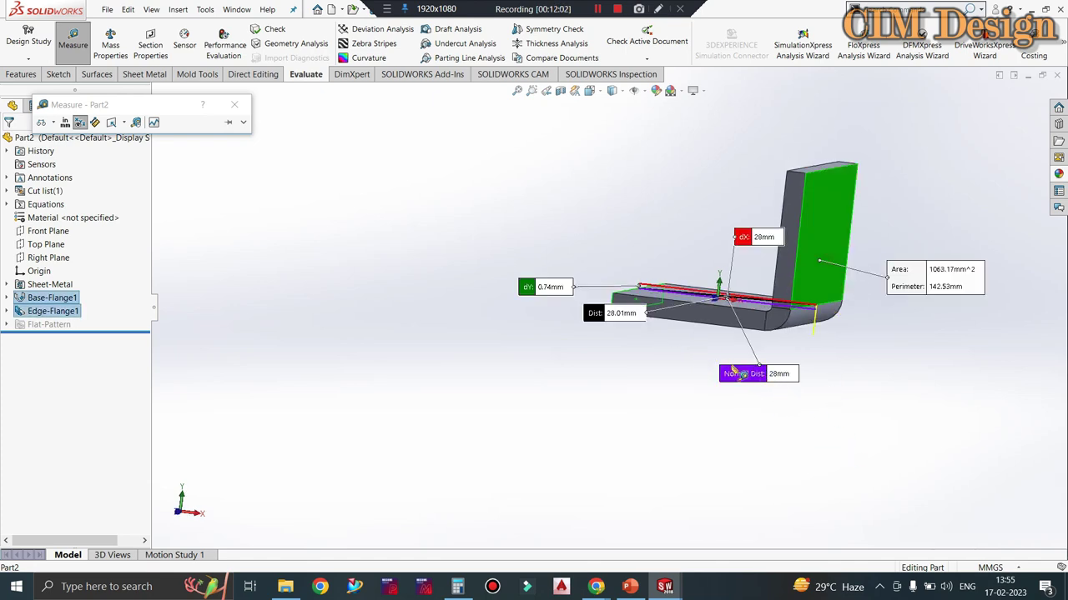
{"action": "left_click", "coordinate": [234, 105]}
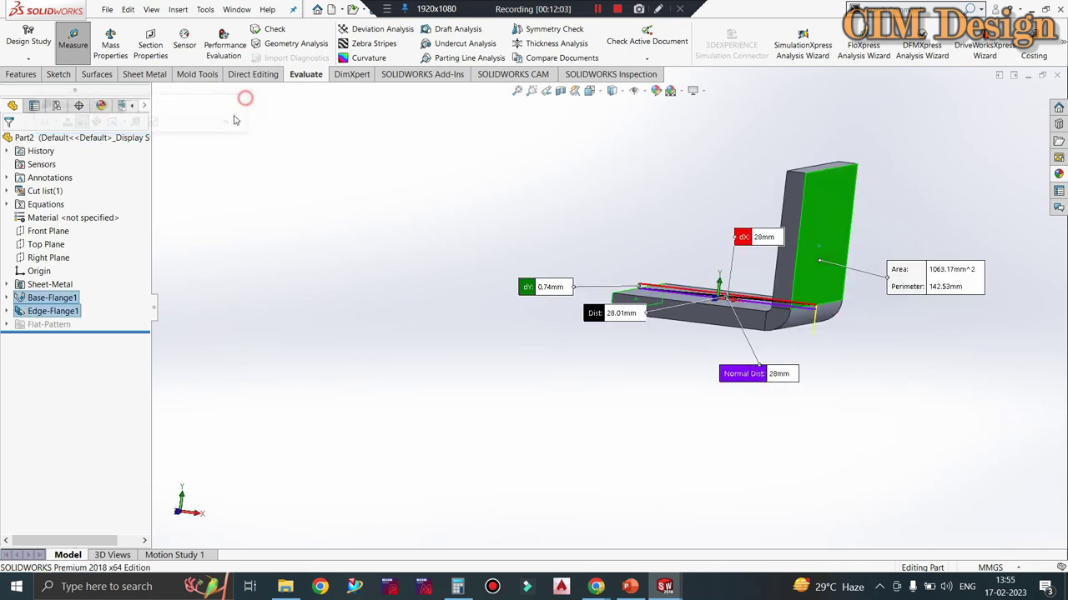
Edit Edge-Flange1 to use the Material Inside flange position.
{"action": "right_click", "coordinate": [50, 310]}
{"action": "left_click", "coordinate": [57, 280]}
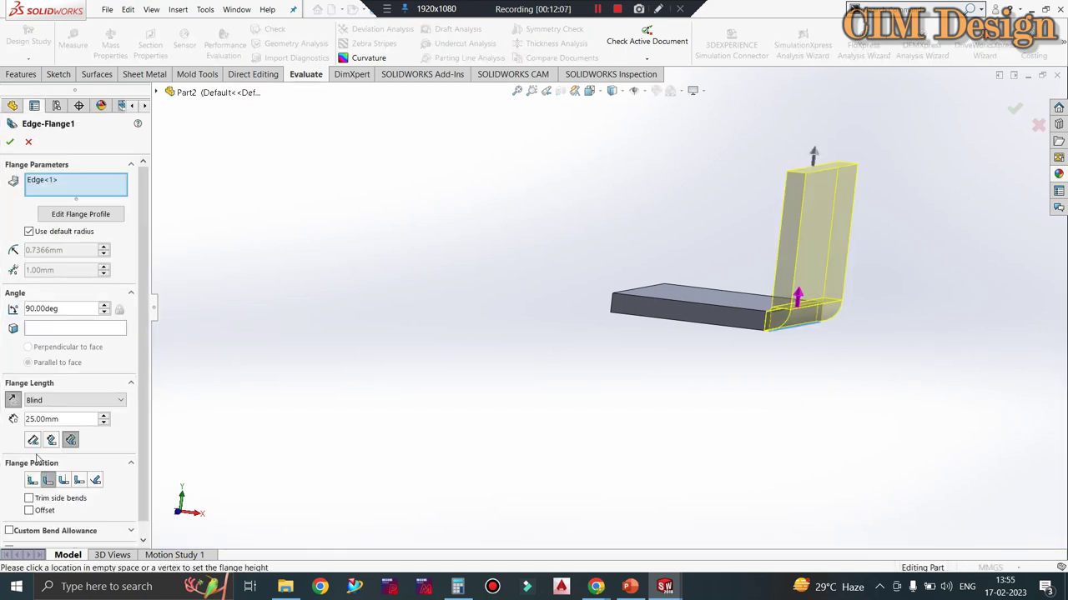
{"action": "left_click", "coordinate": [31, 482]}
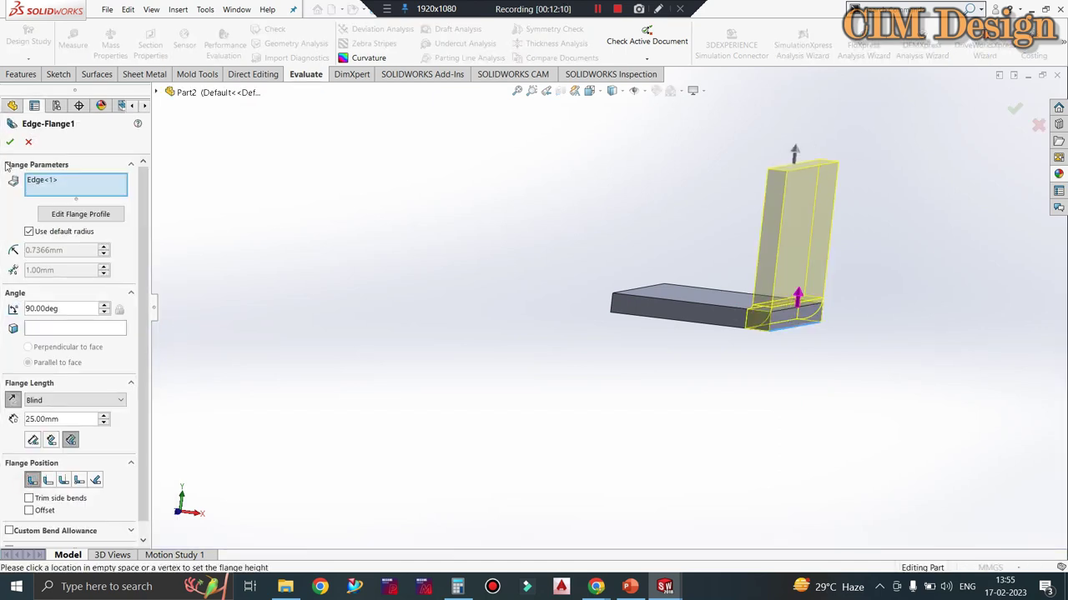
{"action": "left_click", "coordinate": [10, 141]}
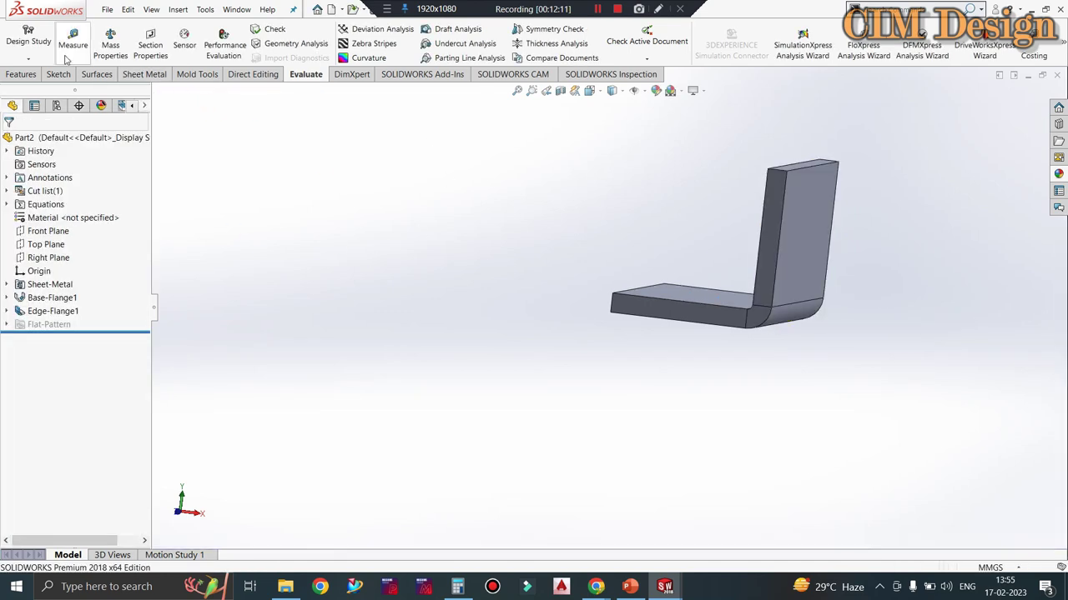
Measure the outer leg at 25 mm, then switch to the bend allowance slide.
{"action": "left_click", "coordinate": [67, 58]}
{"action": "left_click", "coordinate": [803, 232]}
{"action": "left_click_drag", "start_coordinate": [565, 365], "coordinate": [588, 367]}
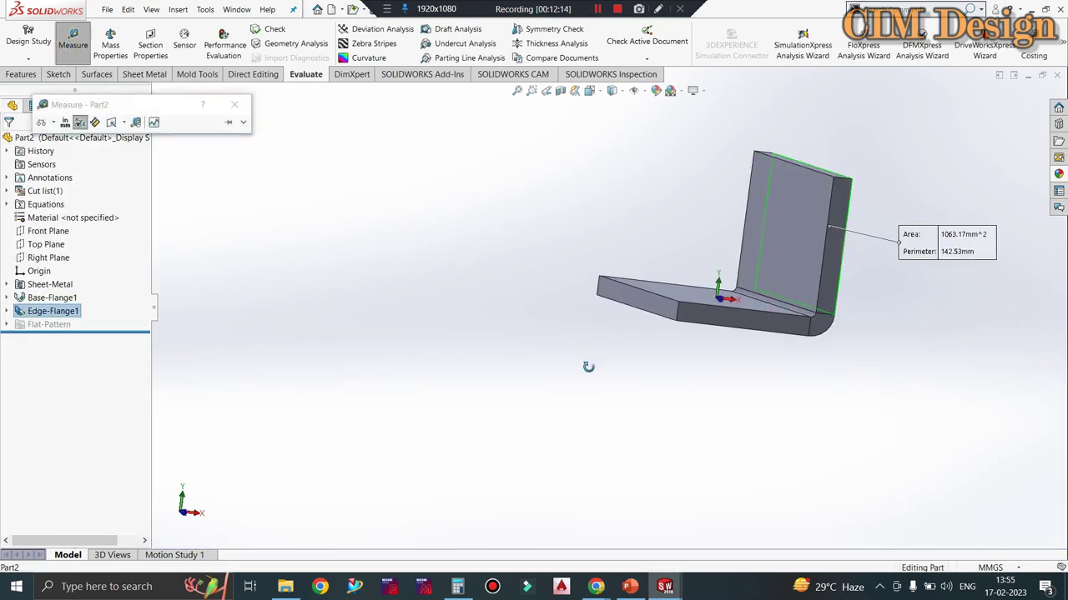
{"action": "left_click", "coordinate": [640, 291]}
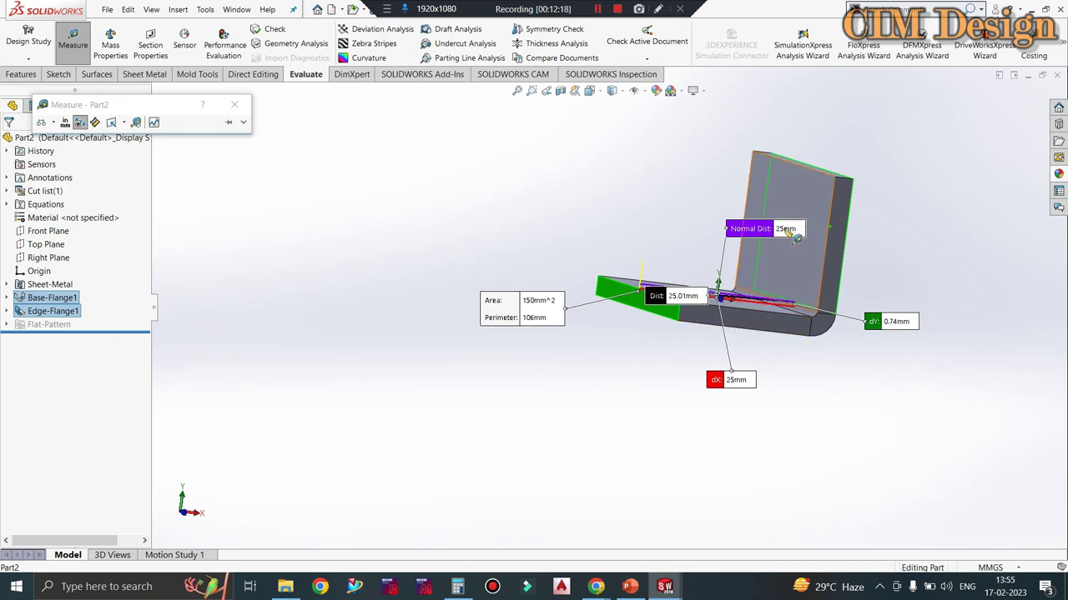
{"action": "left_click", "coordinate": [235, 104]}
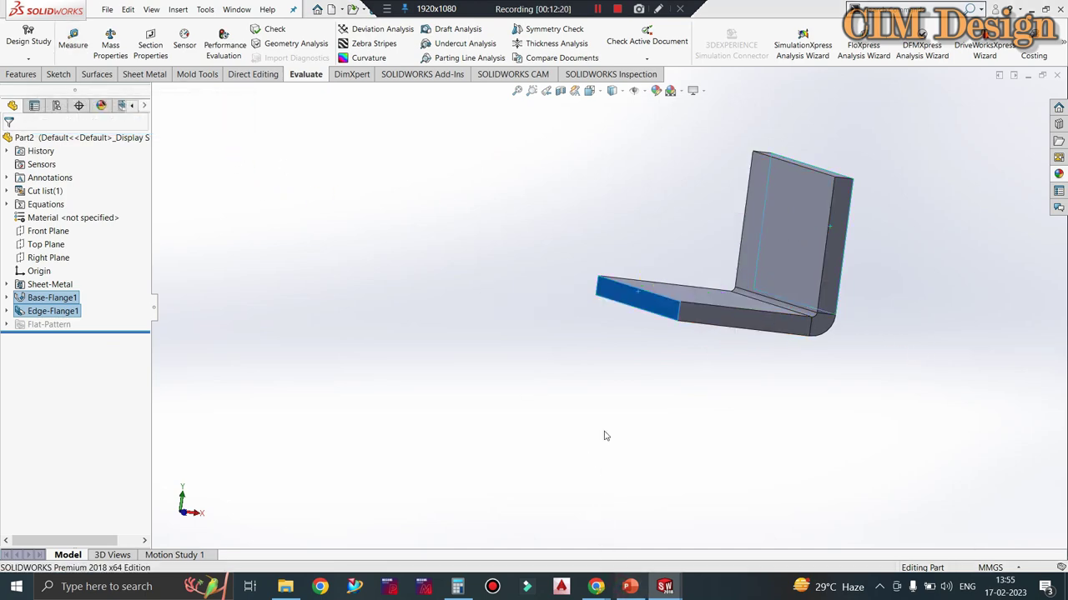
{"action": "key", "text": "alt+Tab"}
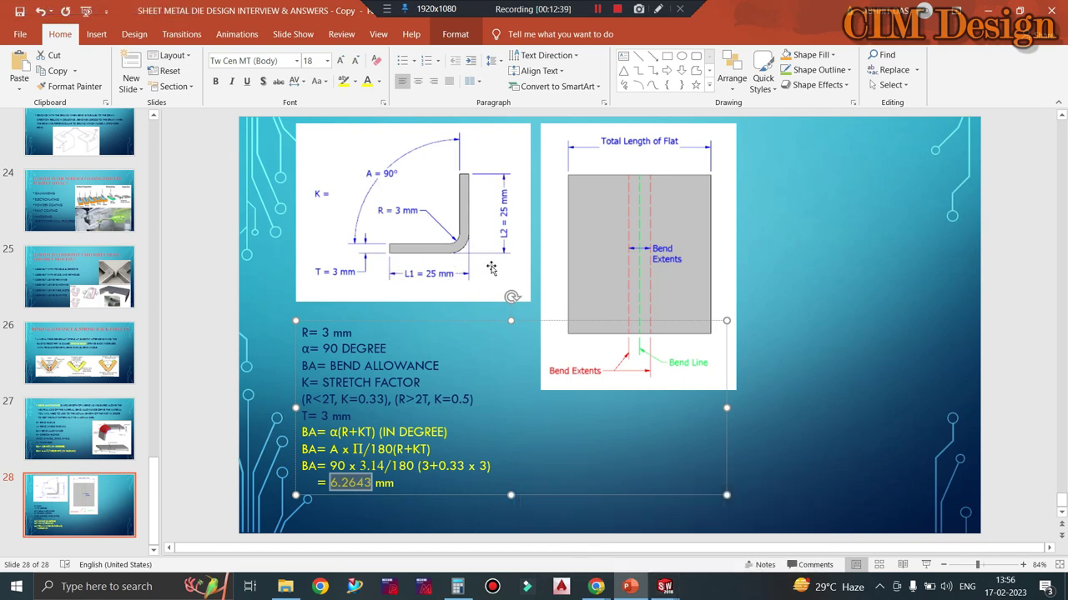
Minimise PowerPoint after reading the R = 3 mm, BA = 6.2643 mm working.
{"action": "left_click", "coordinate": [986, 10]}
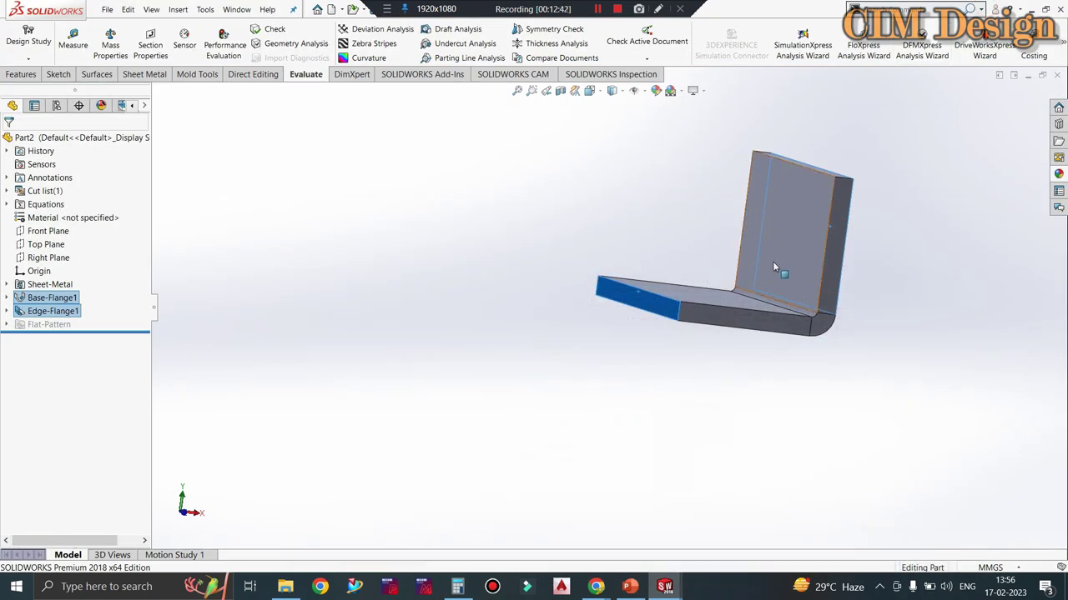
Edit Edge-Flange1, turn off the default radius, and enter a 3 mm bend radius.
{"action": "mouse_move", "coordinate": [831, 306]}
{"action": "left_mouse_down"}
{"action": "mouse_move", "coordinate": [875, 238]}
{"action": "mouse_move", "coordinate": [793, 218]}
{"action": "left_mouse_up"}
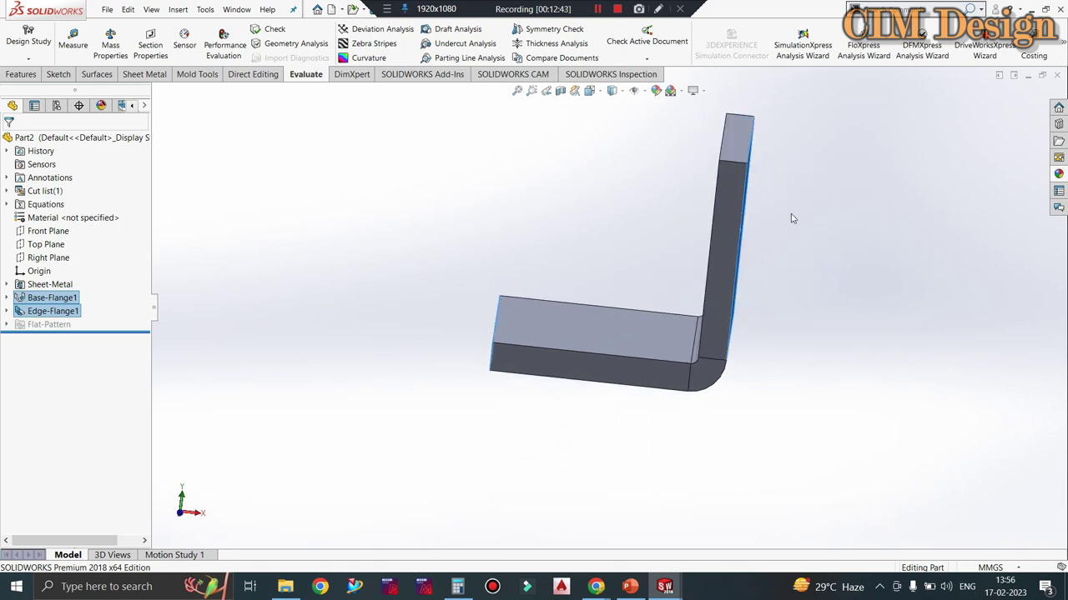
{"action": "mouse_move", "coordinate": [634, 281]}
{"action": "left_mouse_down"}
{"action": "mouse_move", "coordinate": [648, 245]}
{"action": "mouse_move", "coordinate": [656, 276]}
{"action": "left_mouse_up"}
{"action": "left_click", "coordinate": [524, 236]}
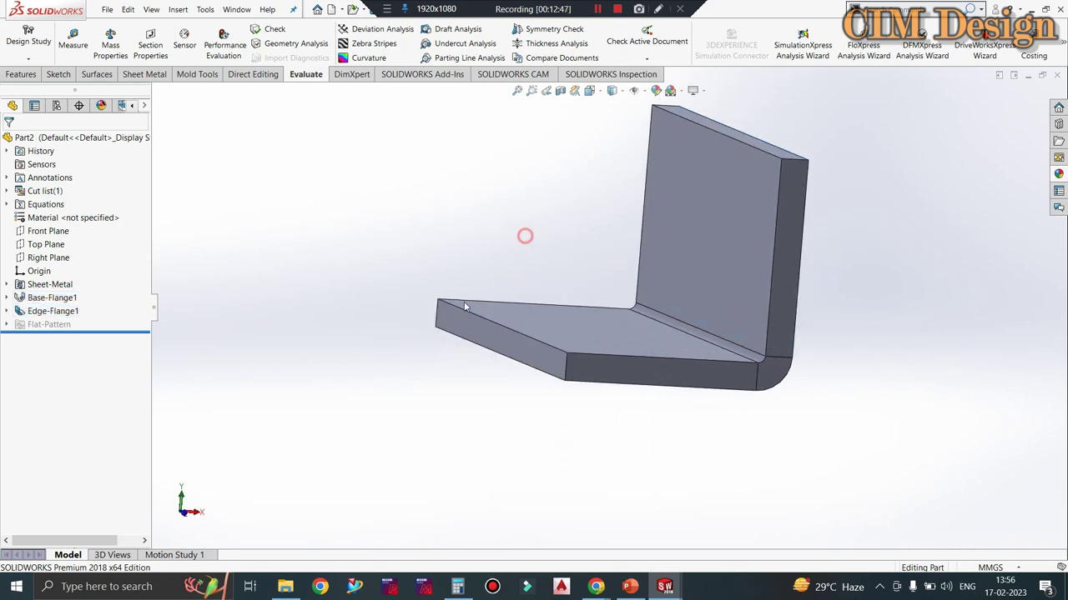
{"action": "left_click", "coordinate": [58, 311]}
{"action": "left_click", "coordinate": [72, 283]}
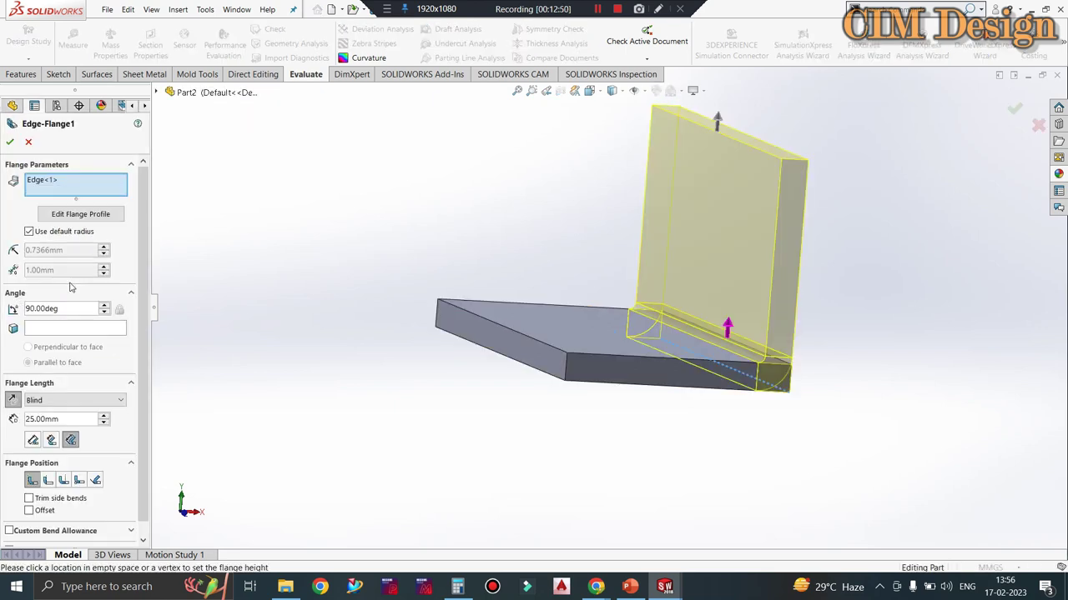
{"action": "left_click", "coordinate": [28, 232]}
{"action": "left_click_drag", "start_coordinate": [71, 248], "coordinate": [8, 252]}
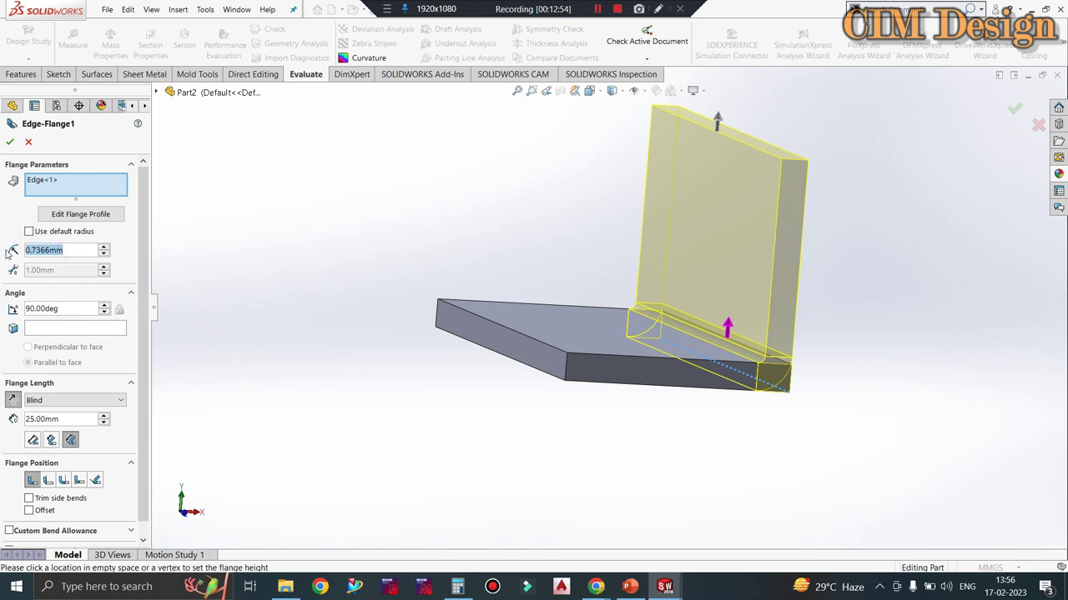
{"action": "type", "text": "3"}
{"action": "key", "text": "Return"}
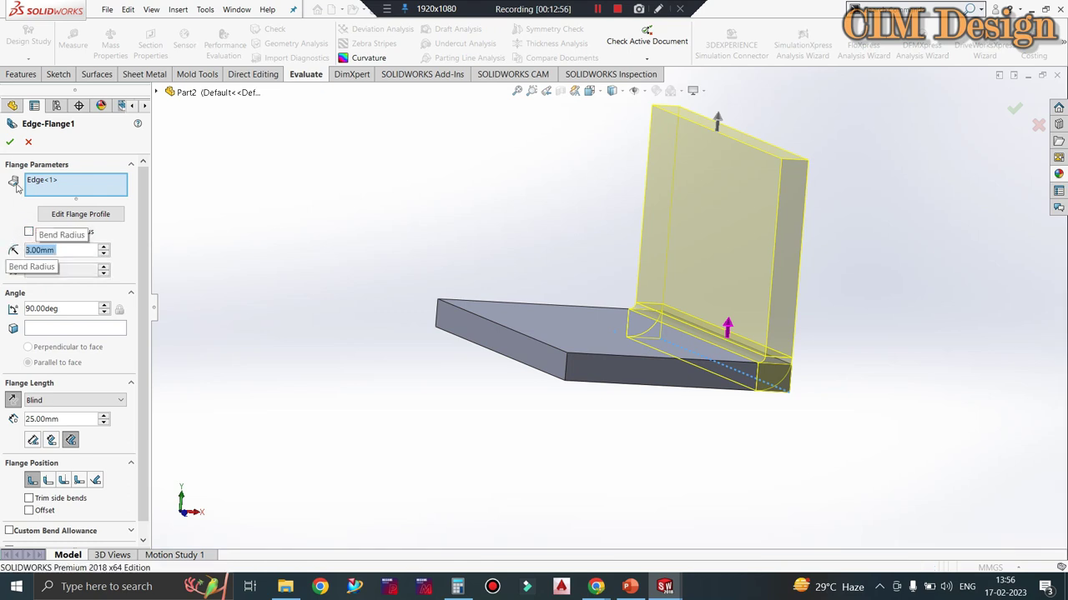
{"action": "left_click", "coordinate": [10, 142]}
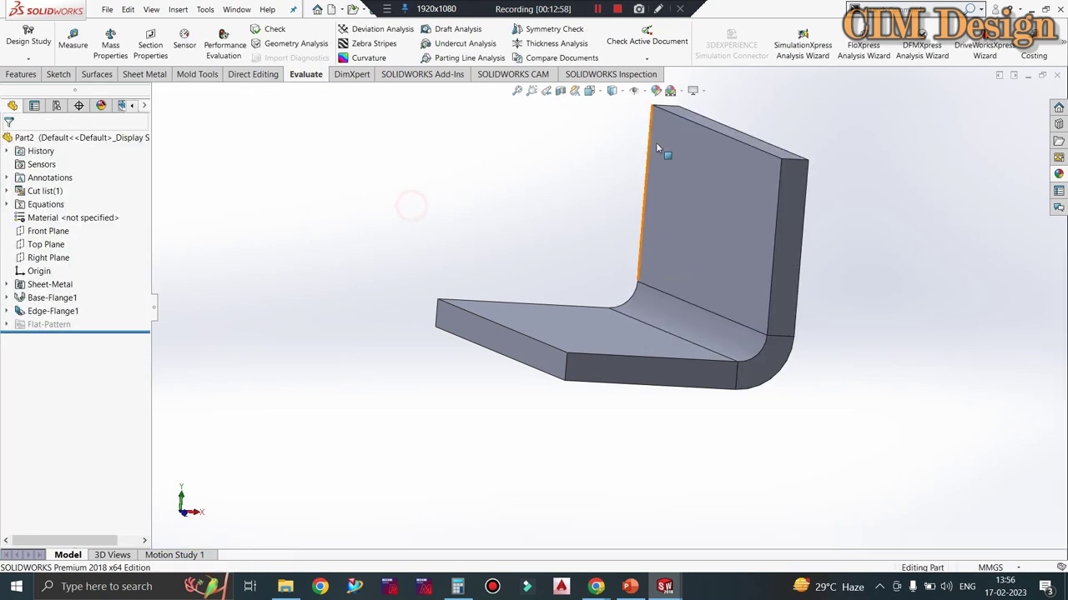
Measure the 25 mm flange spacing and the 150 mm² end-face area.
{"action": "left_click", "coordinate": [72, 42]}
{"action": "left_click", "coordinate": [740, 140]}
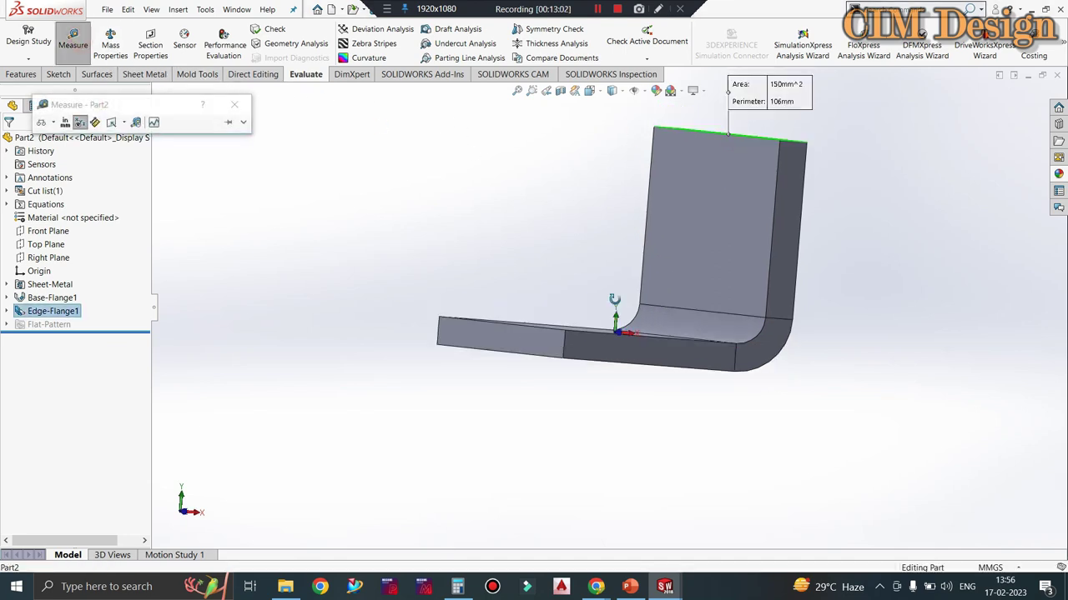
{"action": "left_click", "coordinate": [609, 365]}
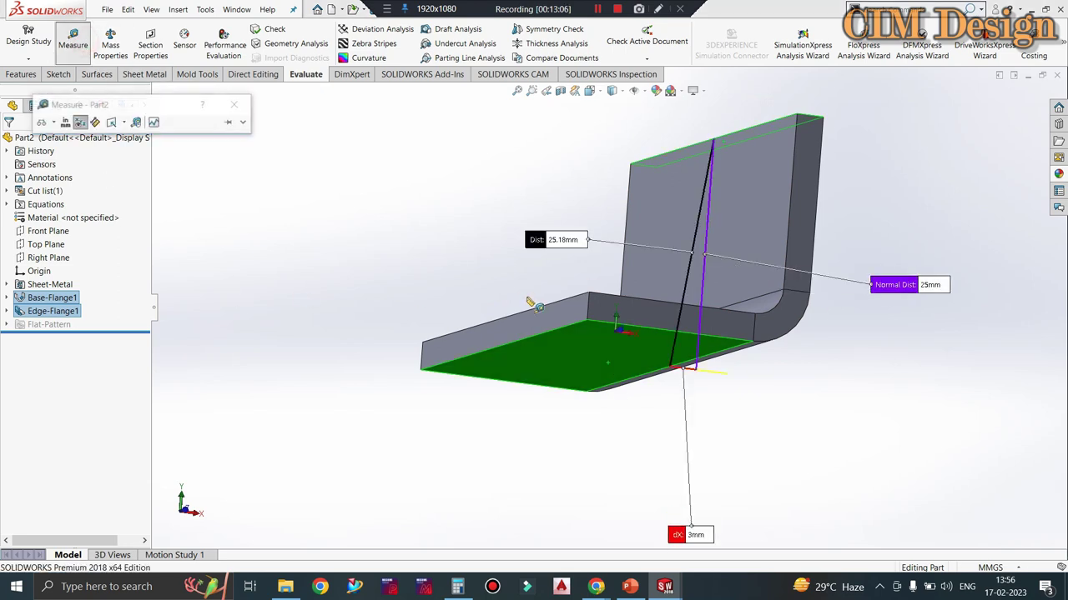
{"action": "left_click", "coordinate": [255, 128]}
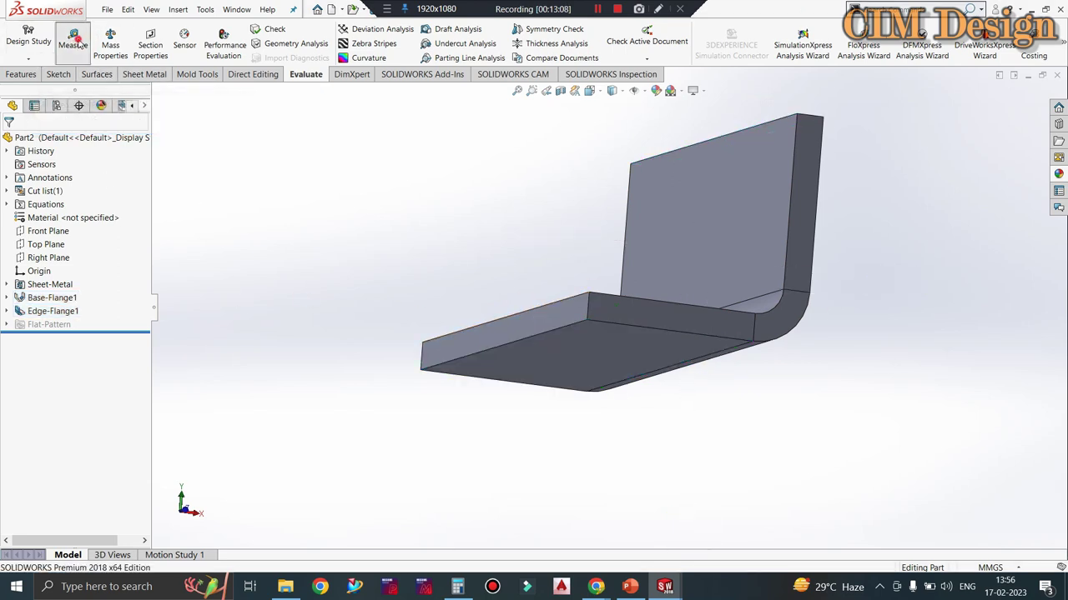
{"action": "left_click", "coordinate": [540, 302]}
{"action": "left_click_drag", "start_coordinate": [541, 302], "coordinate": [823, 374]}
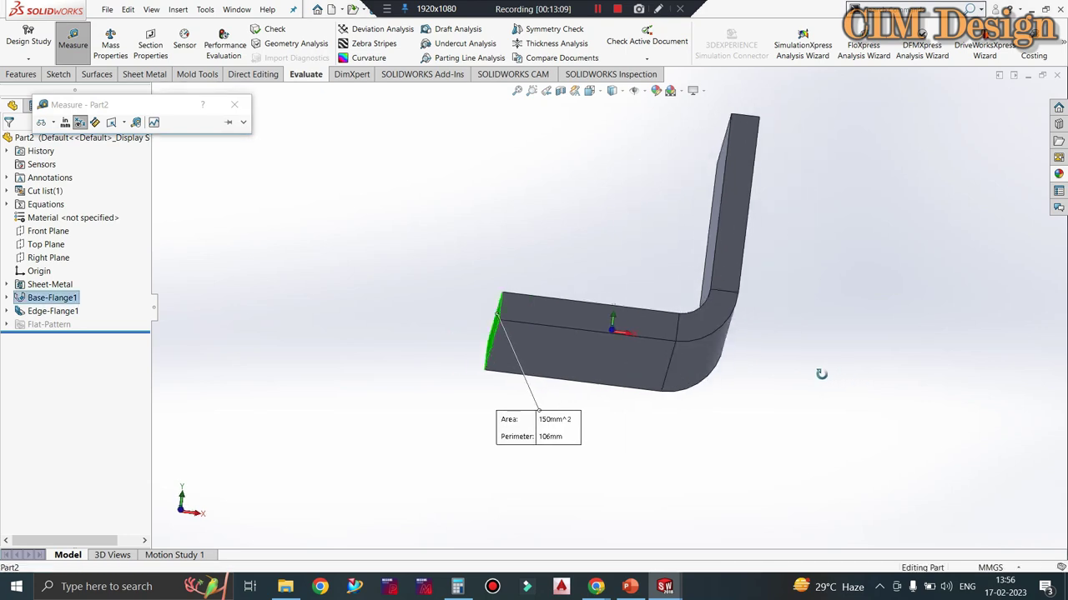
{"action": "left_click", "coordinate": [741, 261]}
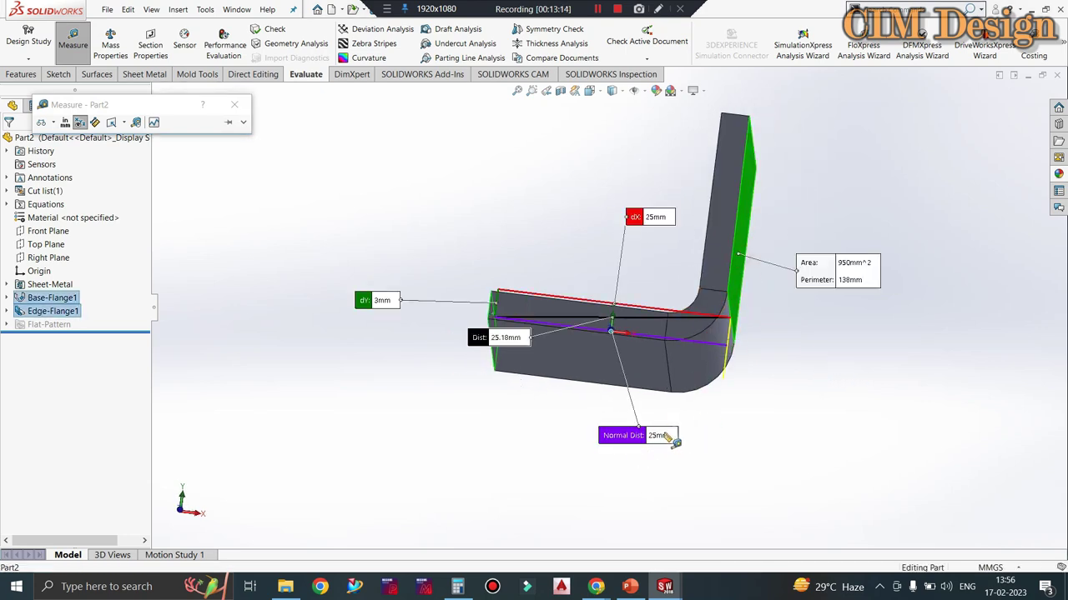
{"action": "key", "text": "Escape"}
Flatten the bracket into a flat plate, then switch to the bend allowance slide.
{"action": "mouse_move", "coordinate": [634, 333]}
{"action": "left_mouse_down"}
{"action": "mouse_move", "coordinate": [724, 275]}
{"action": "mouse_move", "coordinate": [729, 283]}
{"action": "left_mouse_up"}
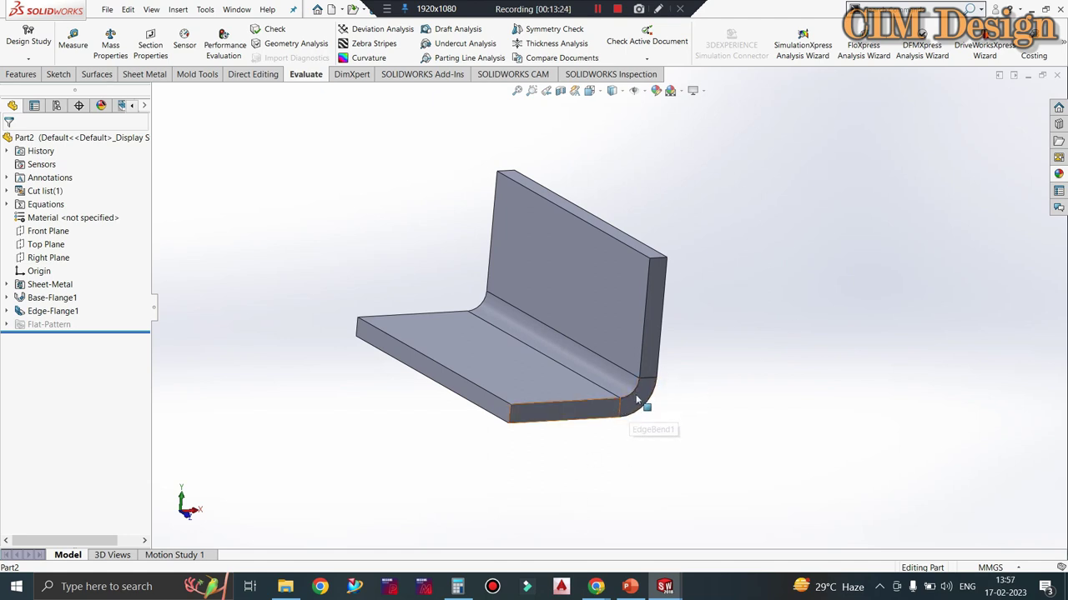
{"action": "scroll", "coordinate": [591, 351], "scroll_direction": "up", "scroll_amount": 2}
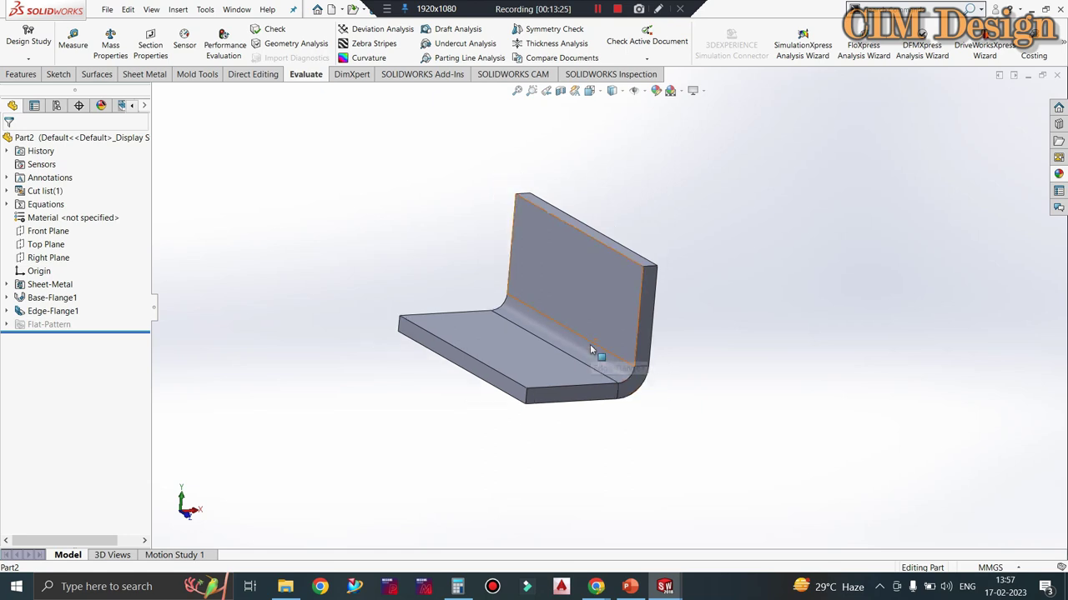
{"action": "scroll", "coordinate": [592, 349], "scroll_direction": "down", "scroll_amount": 2}
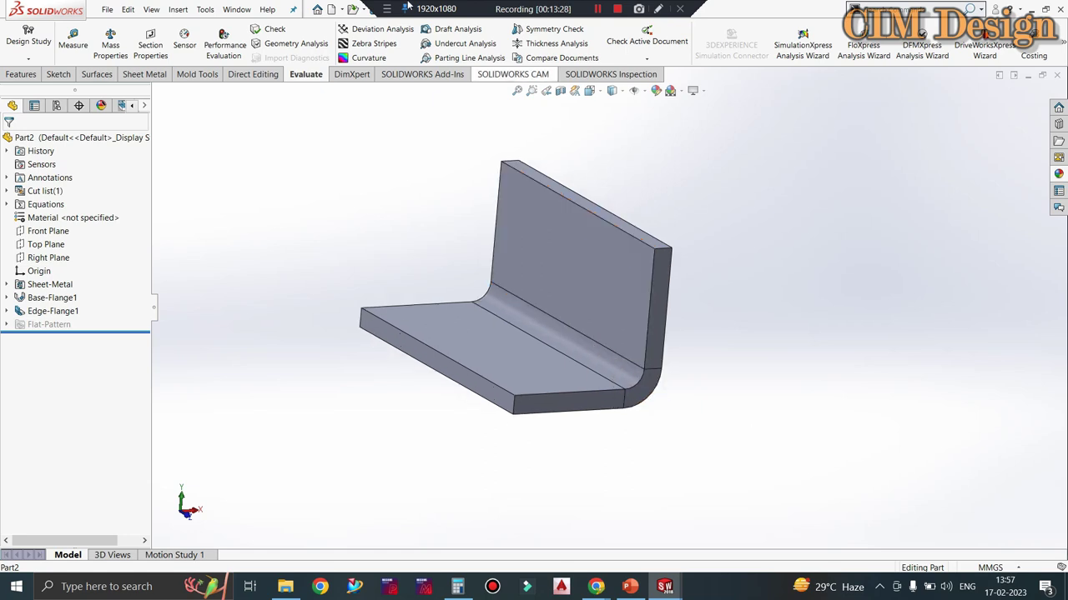
{"action": "left_click", "coordinate": [149, 75]}
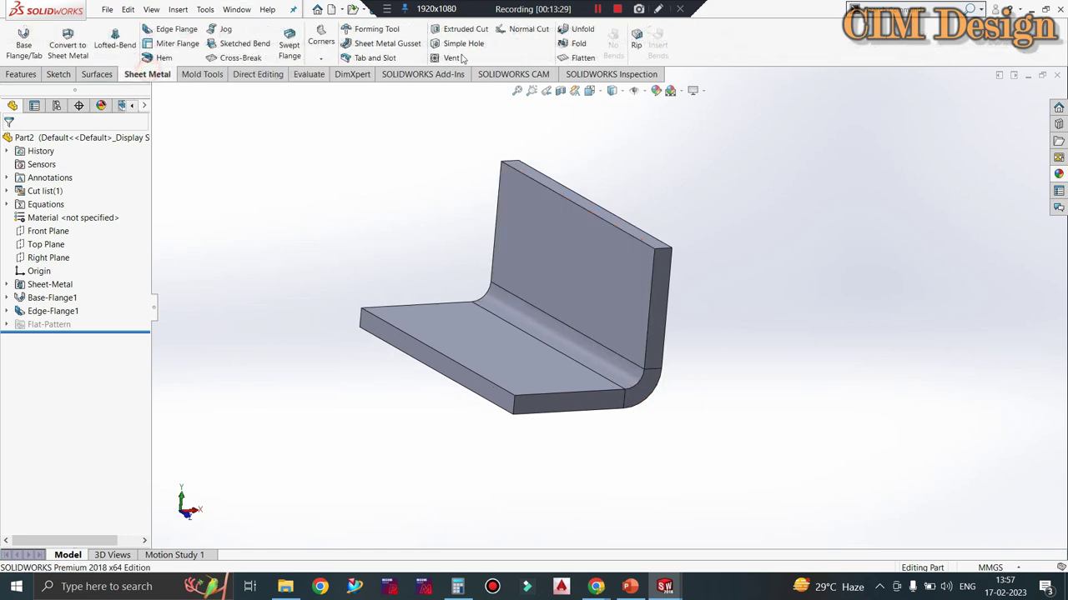
{"action": "left_click", "coordinate": [581, 58]}
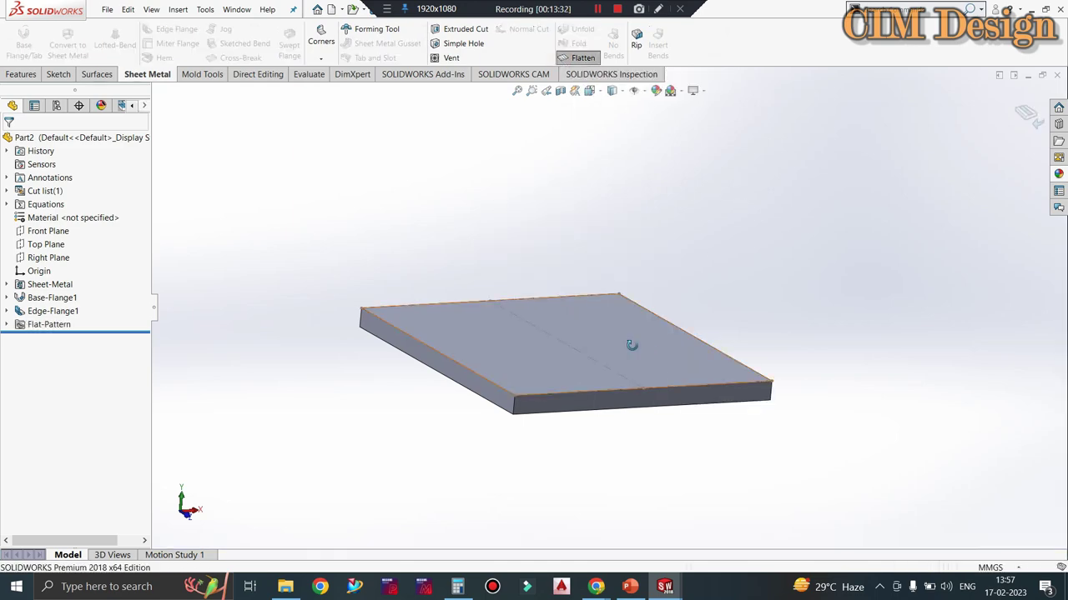
{"action": "left_click_drag", "start_coordinate": [631, 345], "coordinate": [591, 393]}
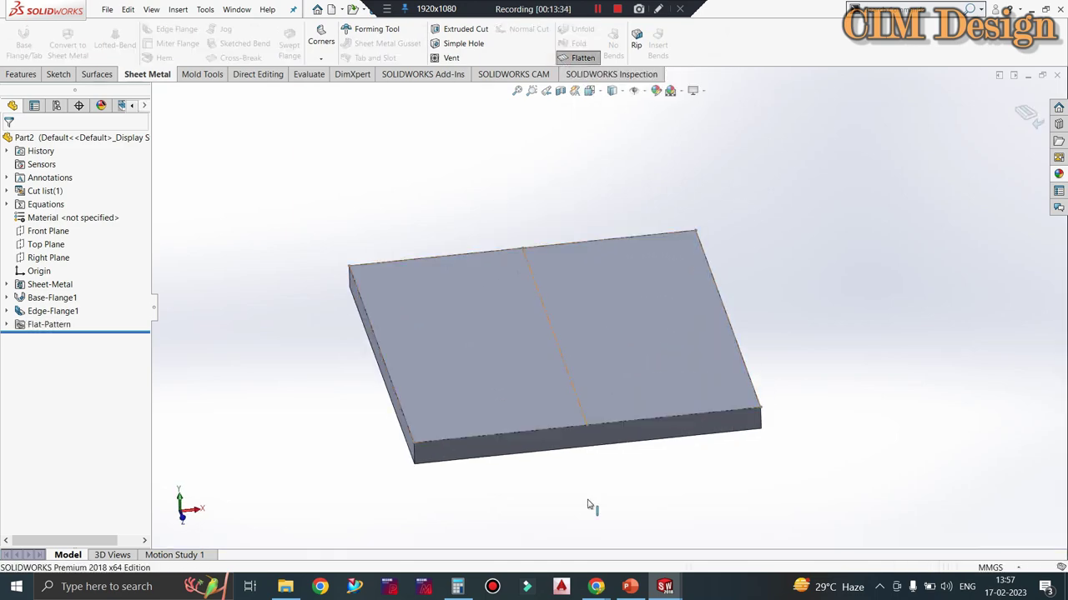
{"action": "left_click", "coordinate": [630, 586]}
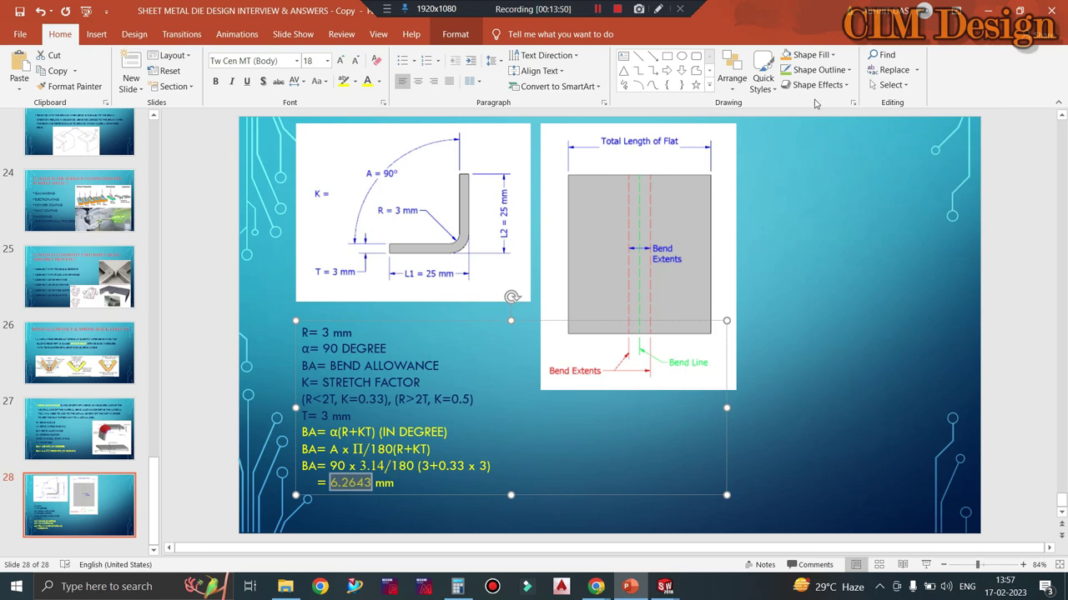
Minimise the slides after reviewing the 6.2643 mm bend allowance.
{"action": "left_click", "coordinate": [1019, 11]}
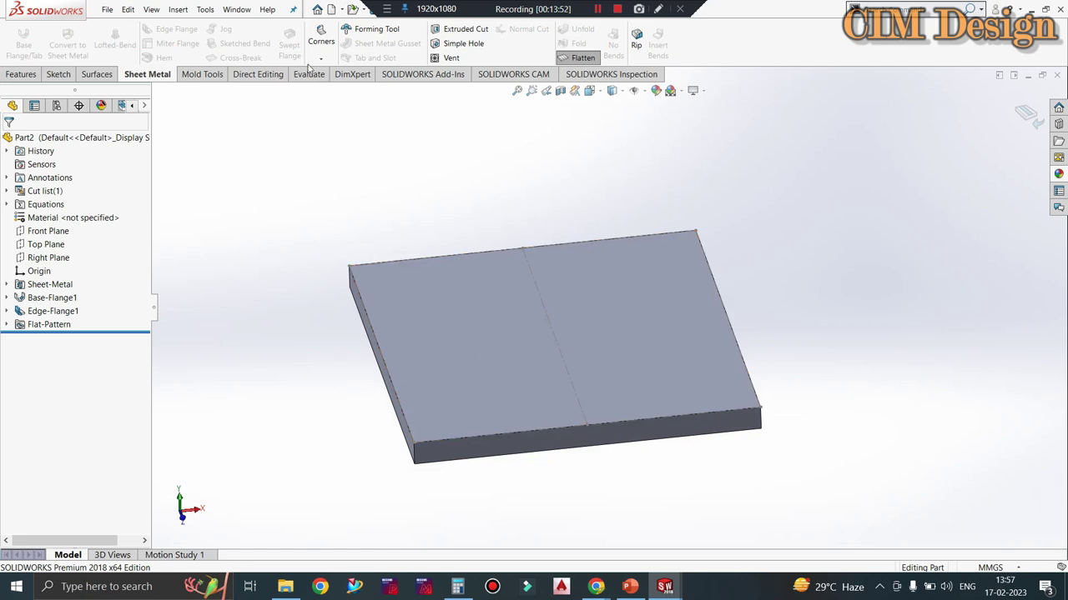
Measure the flat plate's 50 mm short edge and end face (150 mm², 44.27 mm), then bring back the slide.
{"action": "left_click", "coordinate": [307, 74]}
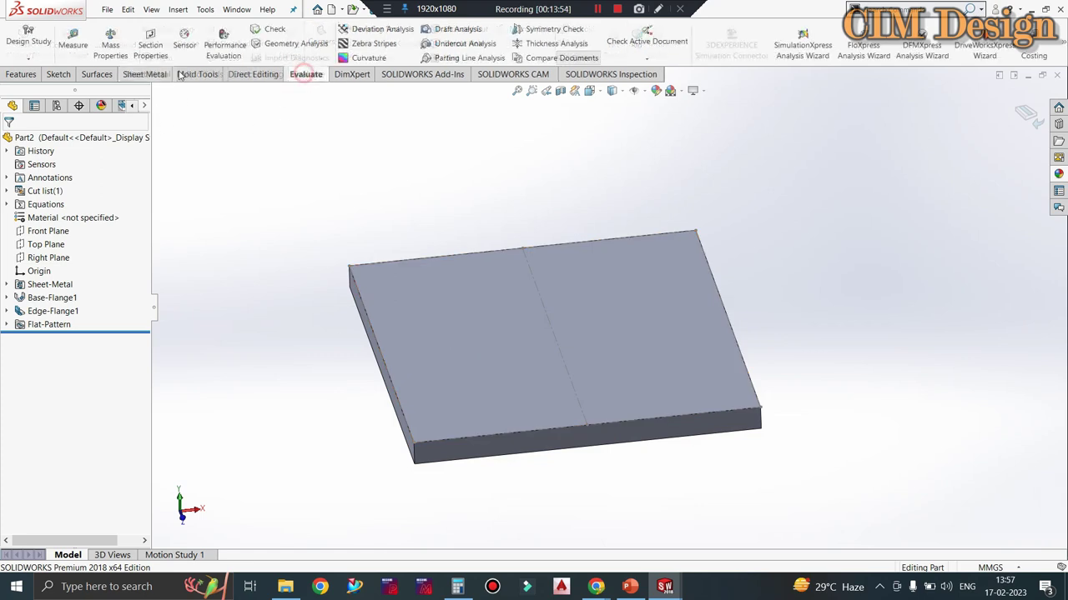
{"action": "left_click", "coordinate": [72, 42]}
{"action": "left_click", "coordinate": [381, 359]}
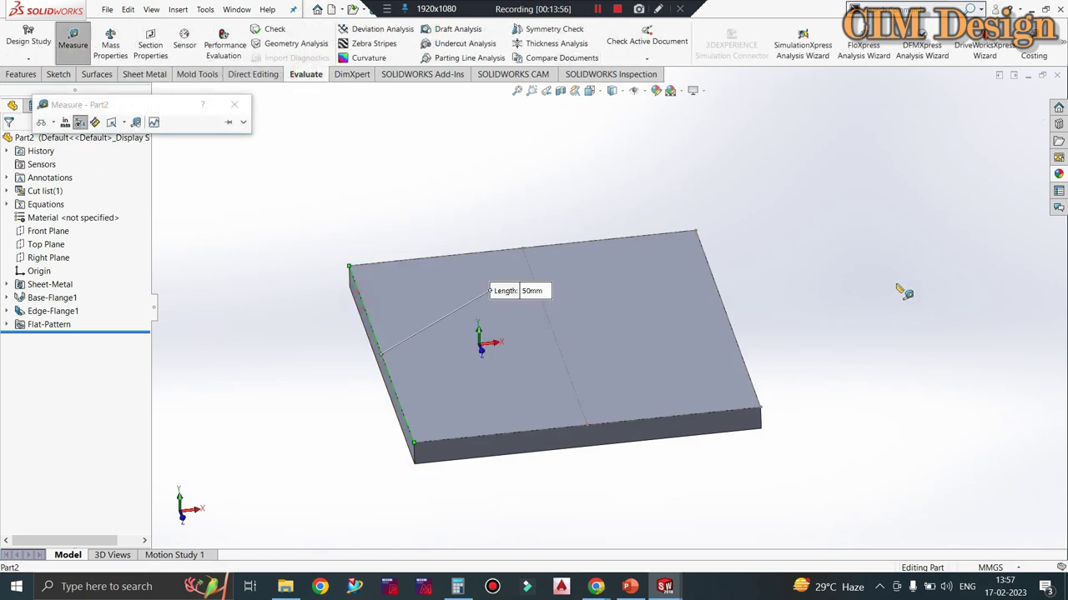
{"action": "key", "text": "Left"}
{"action": "key", "text": "Left"}
{"action": "left_click", "coordinate": [734, 341]}
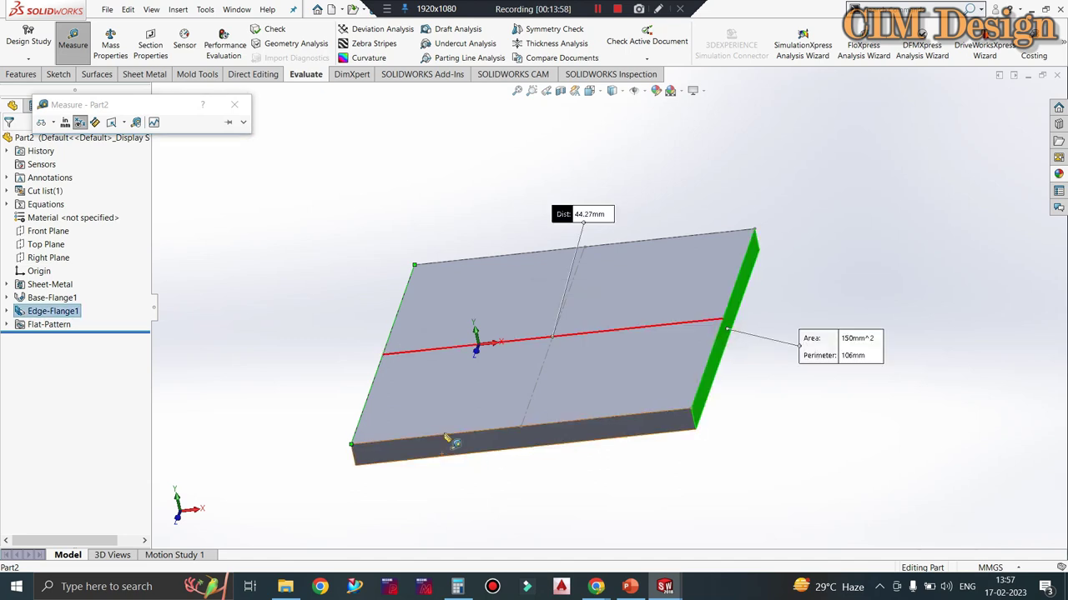
{"action": "key", "text": "Left"}
{"action": "key", "text": "Left"}
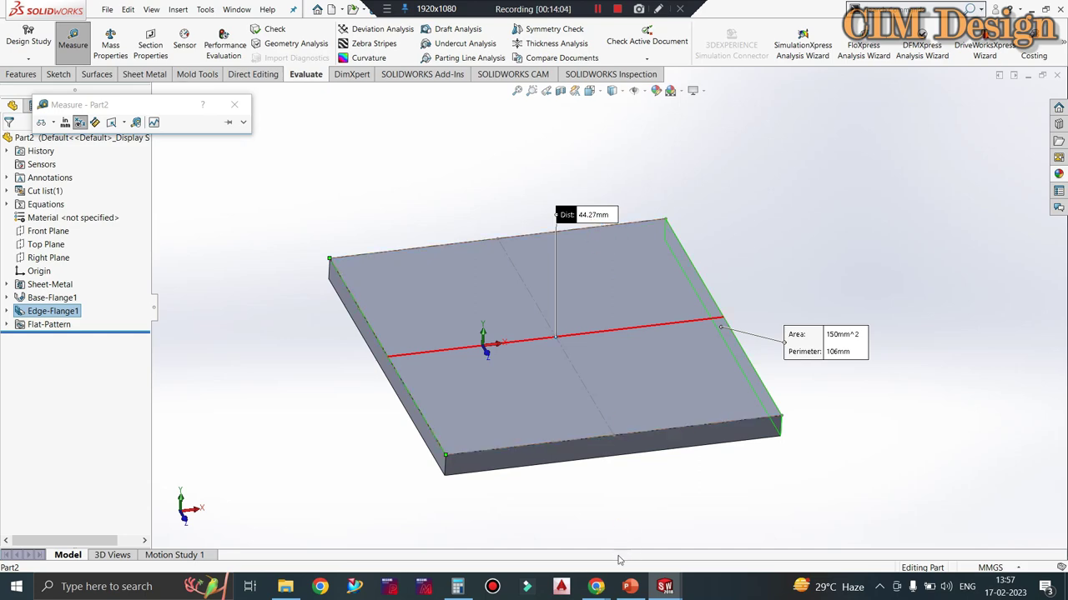
{"action": "left_click", "coordinate": [630, 586]}
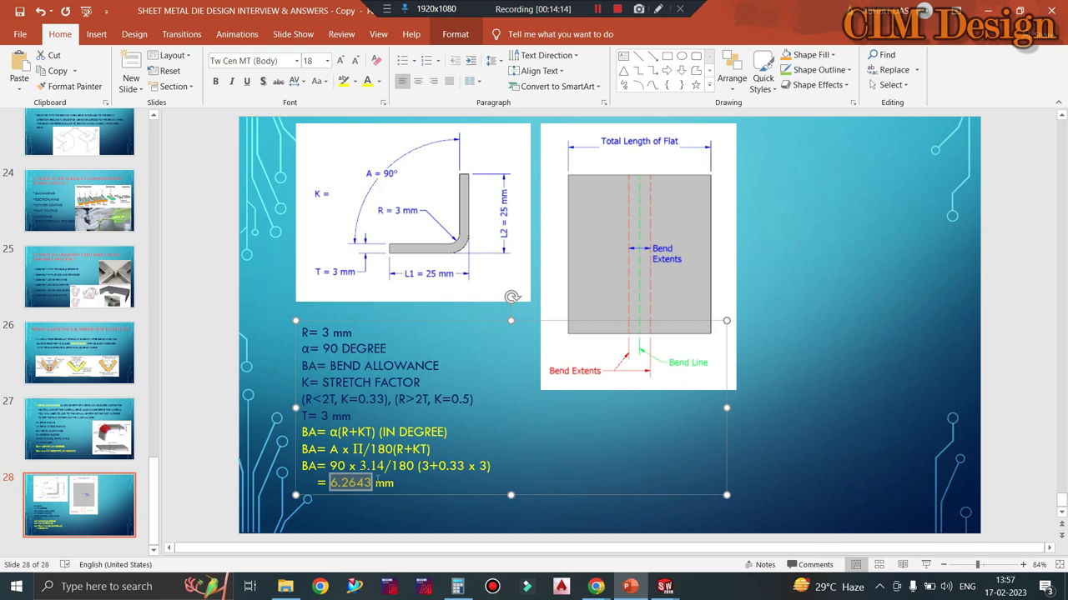
Compare the slide with the plate, ending on SOLIDWORKS' 44.27 mm flat-plate measurement.
{"action": "left_click", "coordinate": [993, 11]}
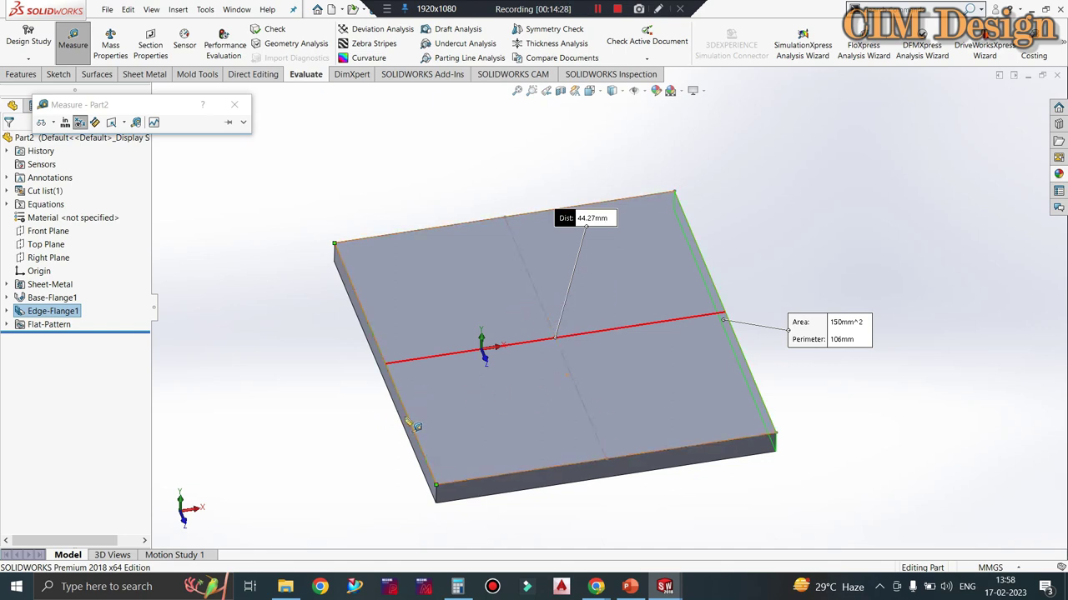
{"action": "left_click", "coordinate": [624, 589]}
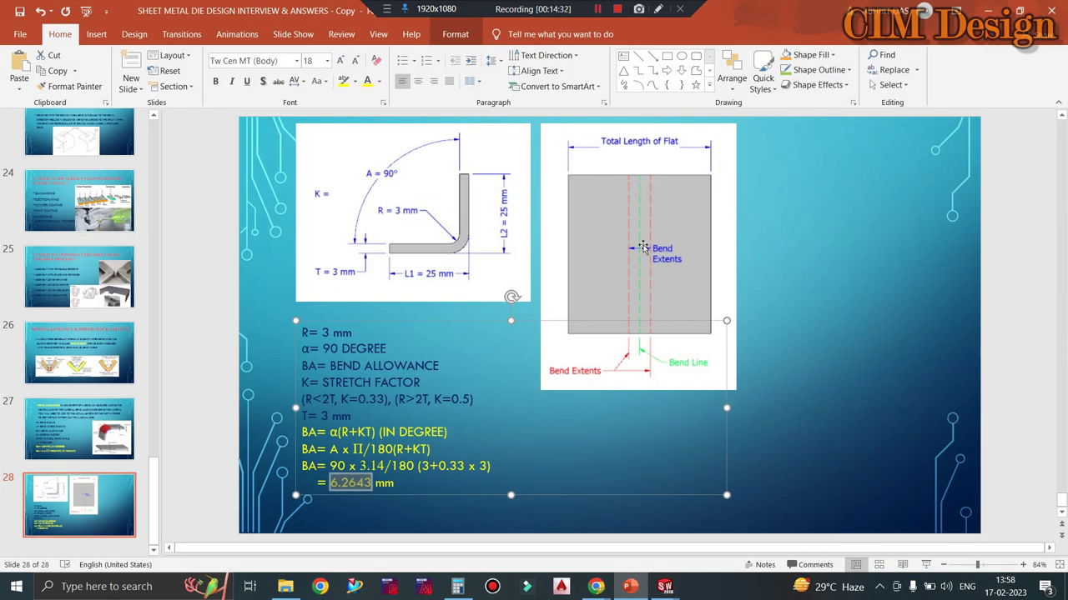
{"action": "mouse_move", "coordinate": [664, 588]}
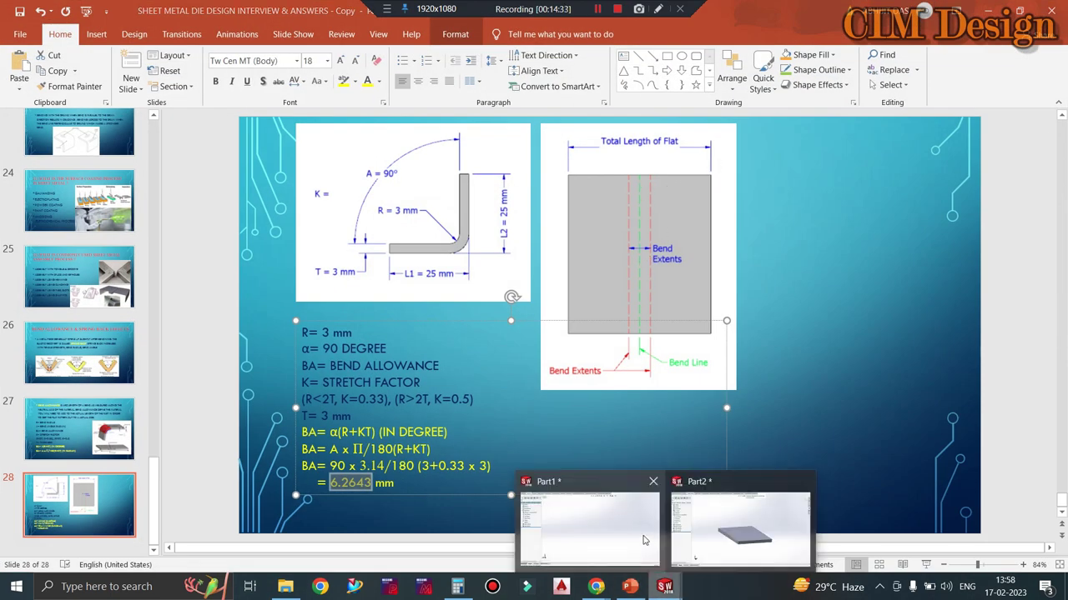
{"action": "left_click", "coordinate": [725, 520]}
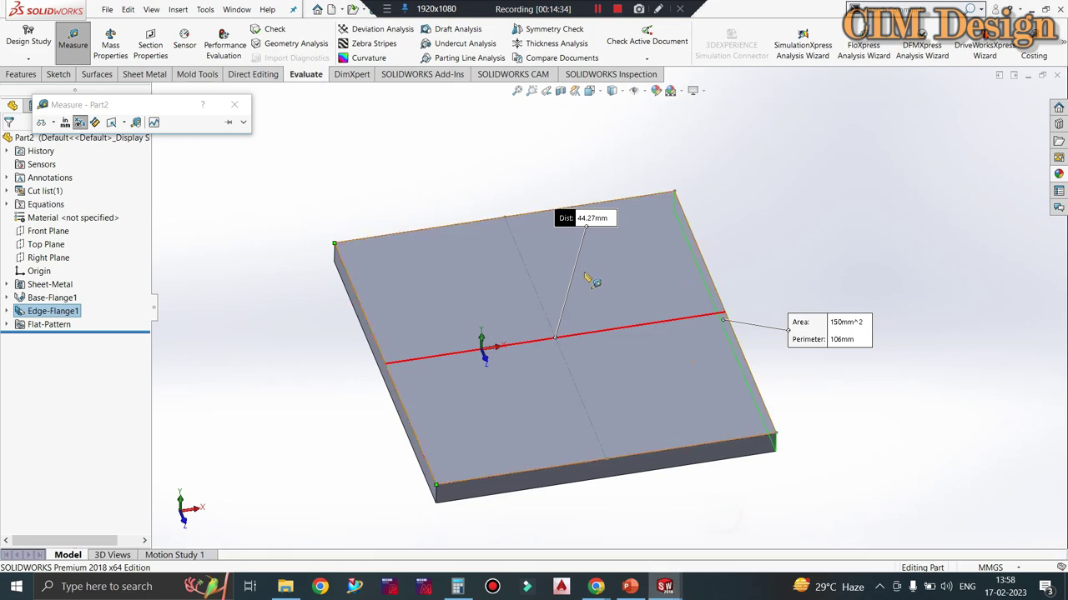
Bring PowerPoint's slide 28 with BA = 6.2643 mm back to the front.
{"action": "left_click", "coordinate": [626, 587]}
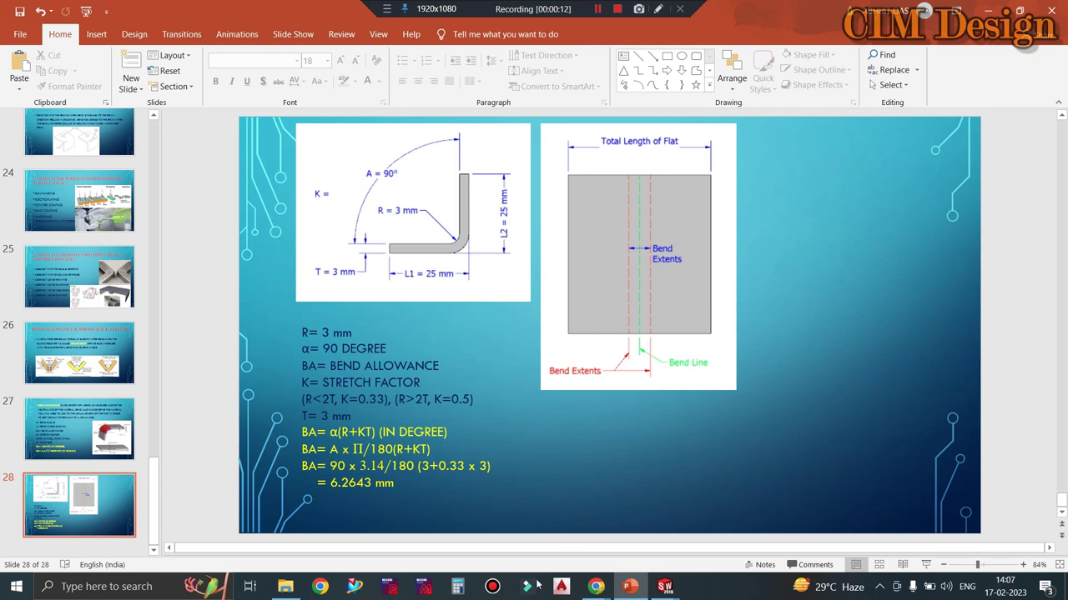
Calculate 25 − 3 − 3 = 19 mm in Windows Calculator, then close it.
{"action": "left_click", "coordinate": [459, 588]}
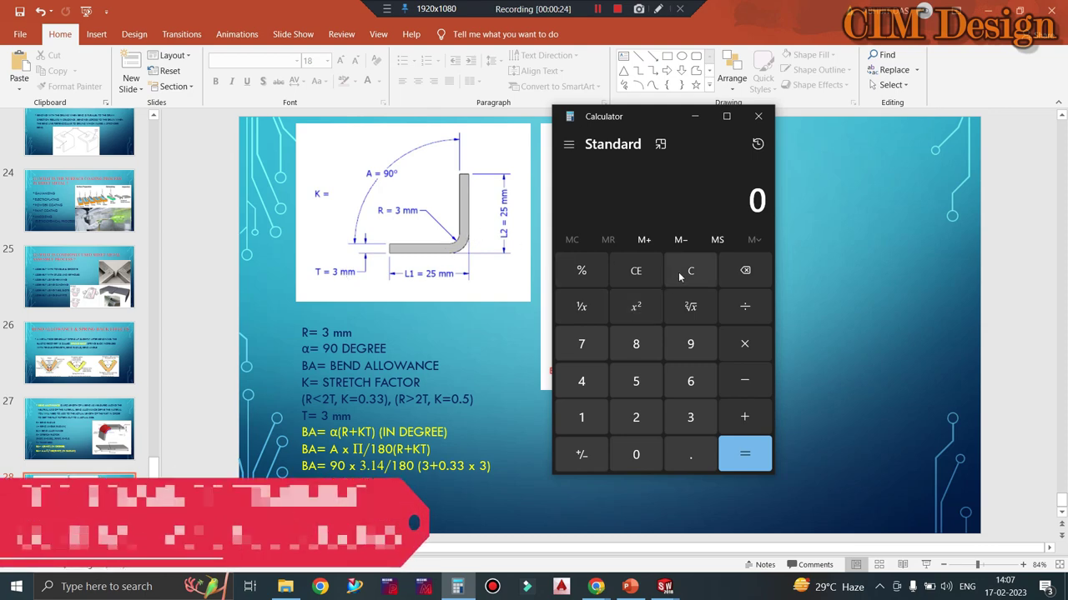
{"action": "left_click", "coordinate": [635, 417]}
{"action": "left_click", "coordinate": [636, 381]}
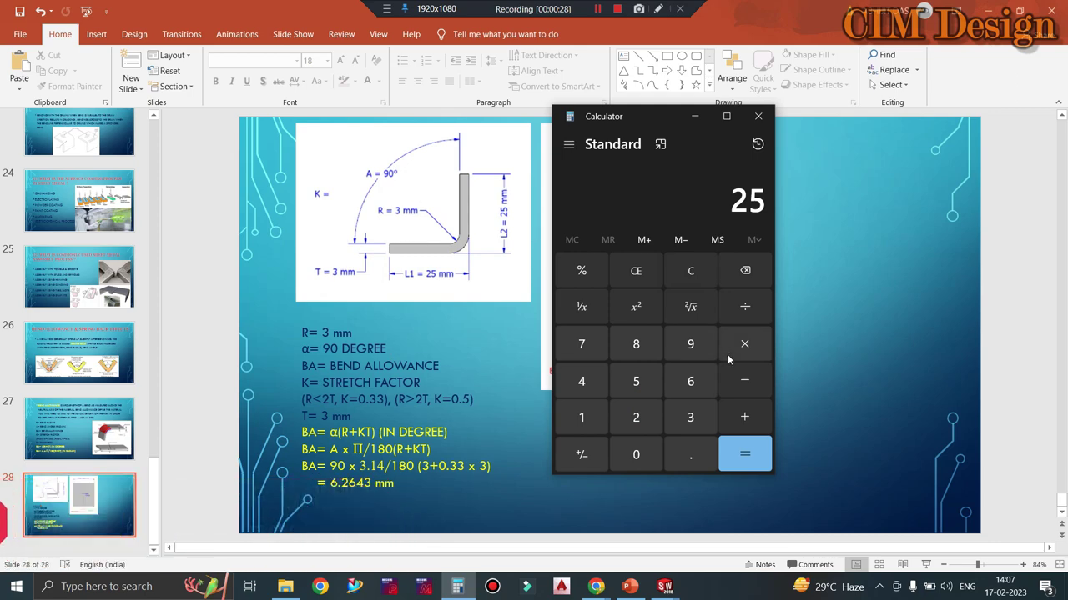
{"action": "left_click", "coordinate": [745, 381]}
{"action": "left_click", "coordinate": [690, 417]}
{"action": "left_click", "coordinate": [744, 453]}
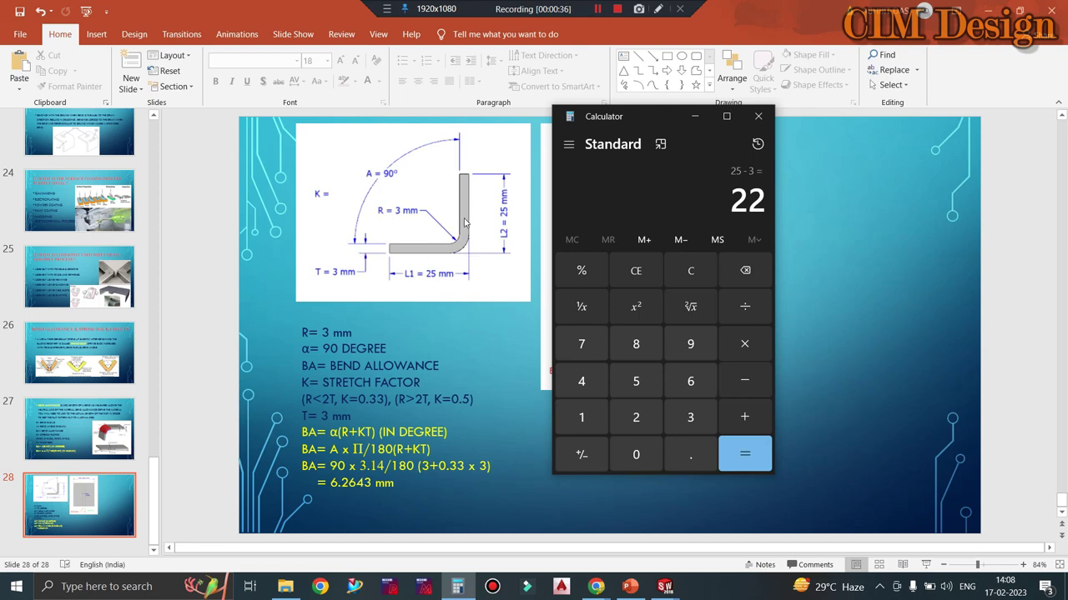
{"action": "left_click", "coordinate": [743, 384]}
{"action": "left_click", "coordinate": [690, 419]}
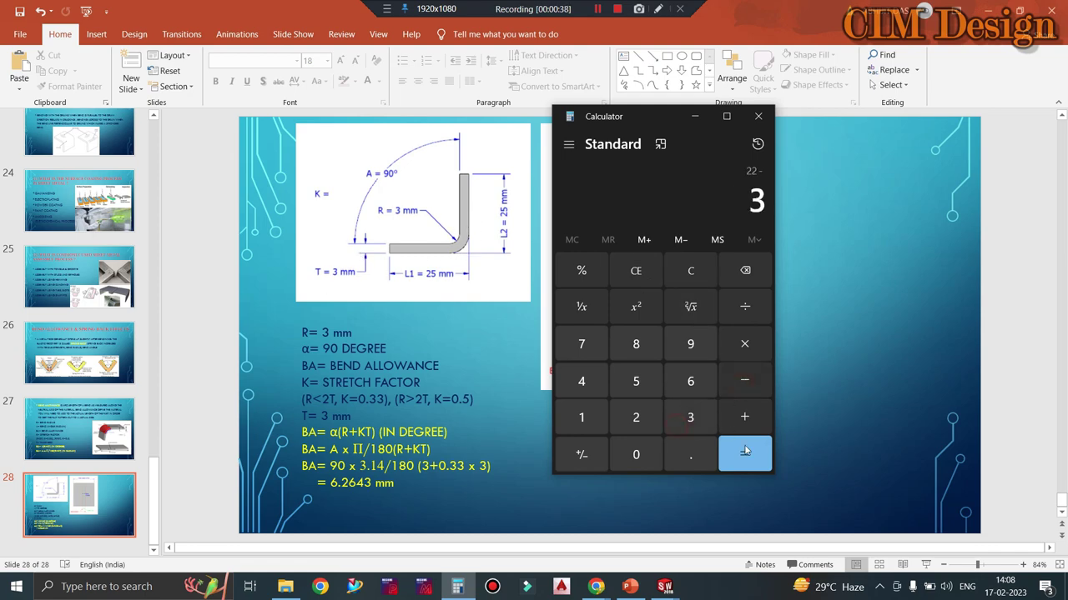
{"action": "left_click", "coordinate": [745, 451]}
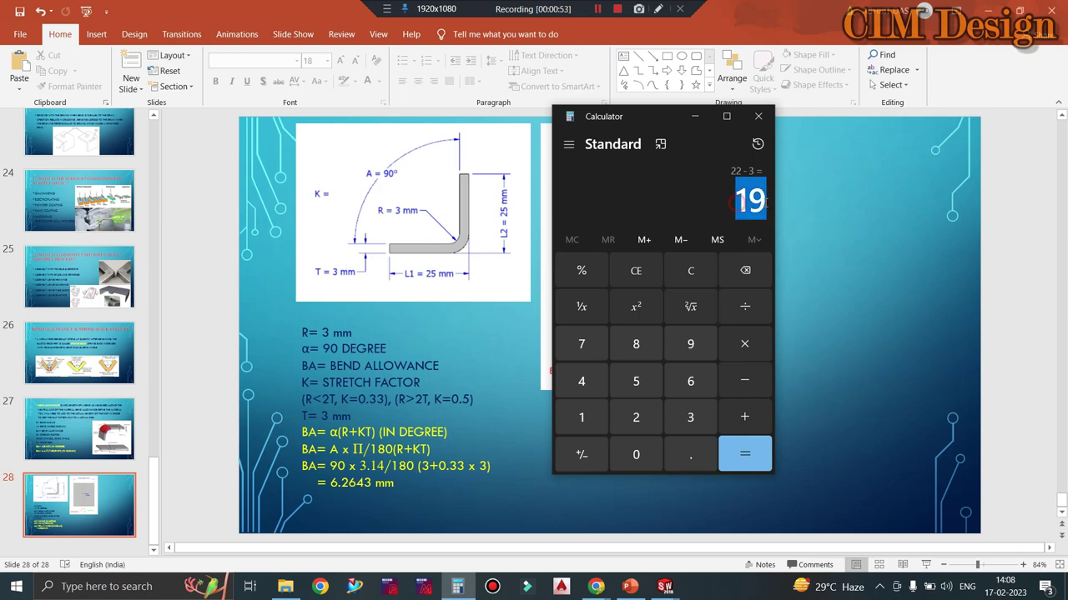
{"action": "left_click", "coordinate": [758, 116]}
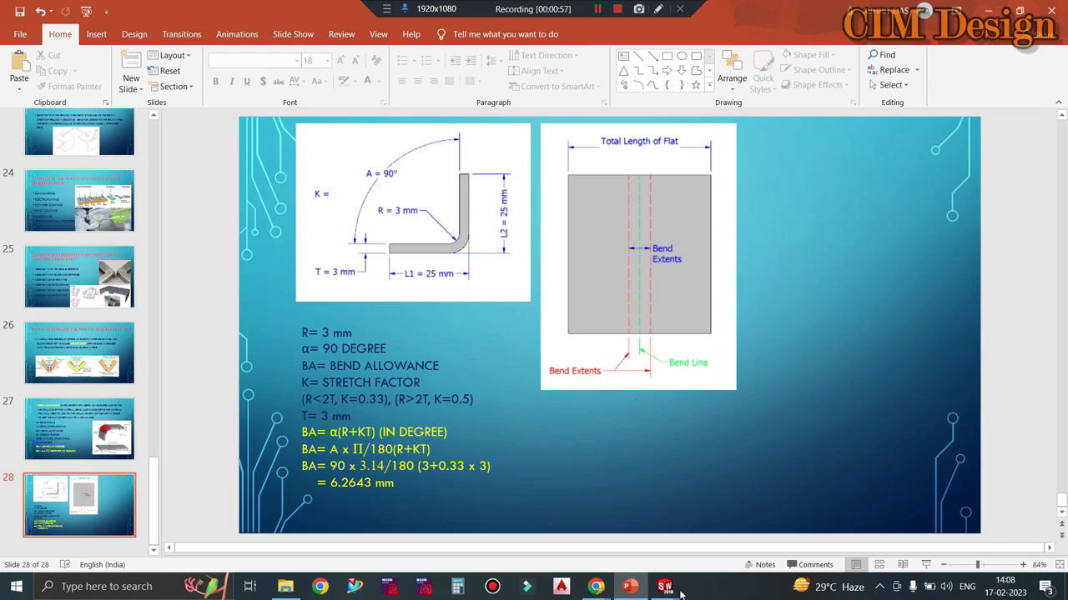
Bring Part2 forward and flatten the L-bracket into its flat pattern.
{"action": "mouse_move", "coordinate": [665, 586]}
{"action": "left_click", "coordinate": [730, 528]}
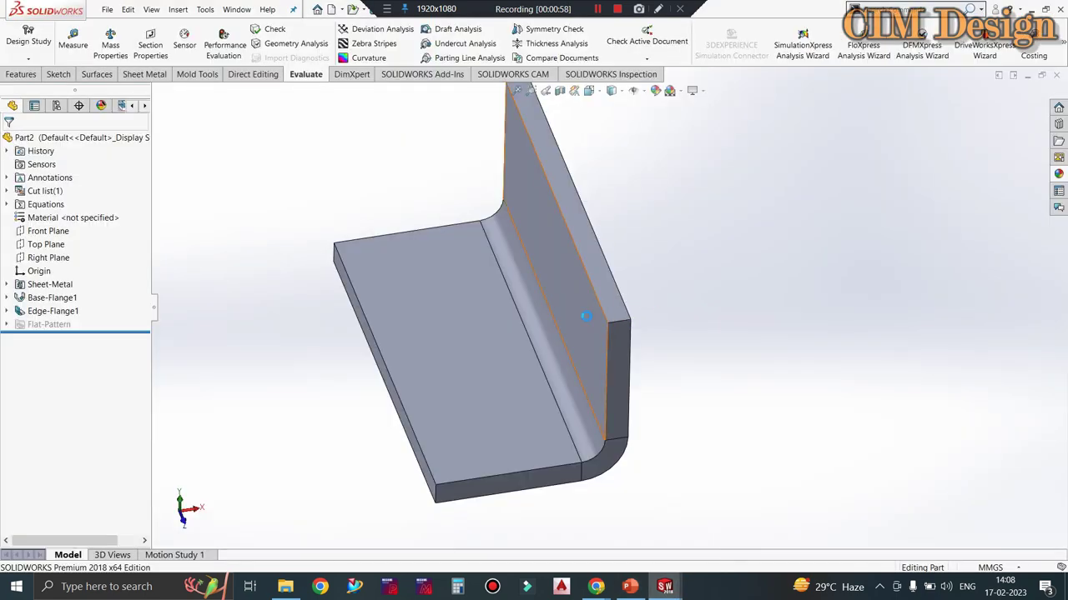
{"action": "scroll", "coordinate": [627, 300], "scroll_direction": "down", "scroll_amount": 2}
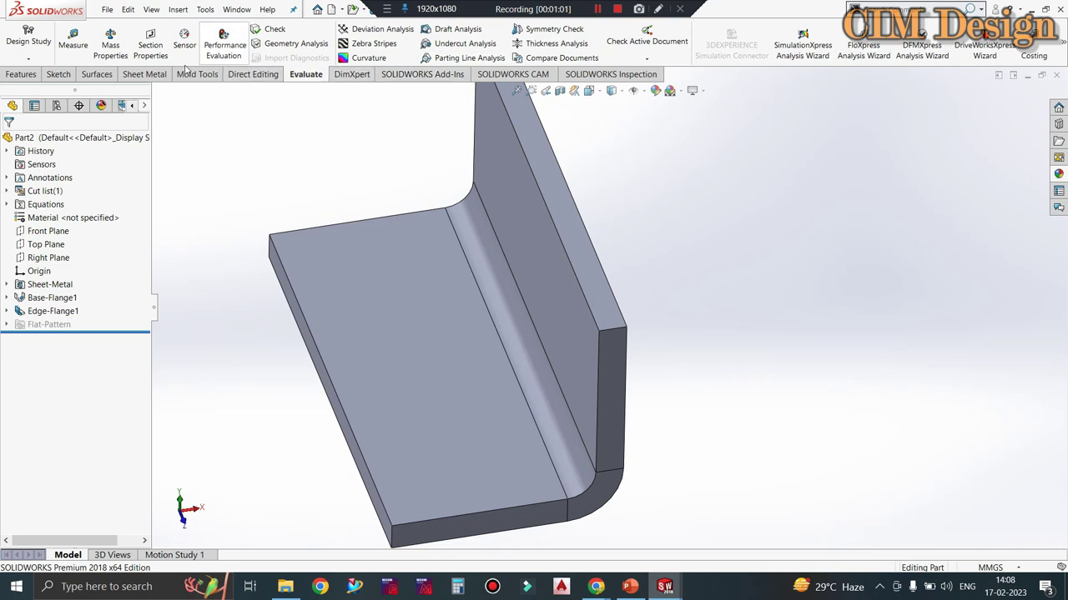
{"action": "left_click", "coordinate": [144, 75]}
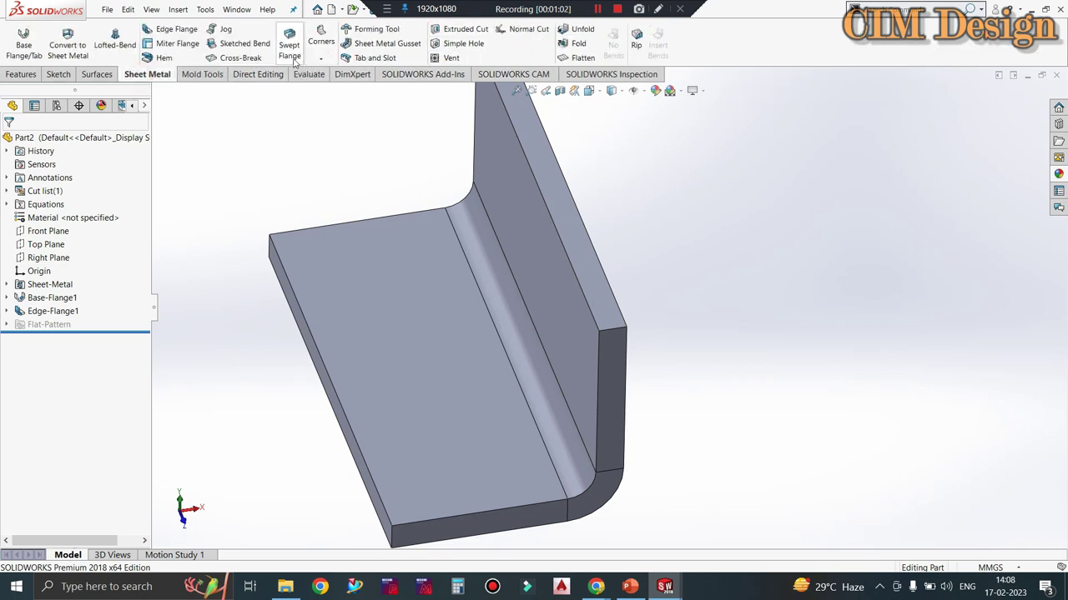
{"action": "left_click", "coordinate": [577, 58]}
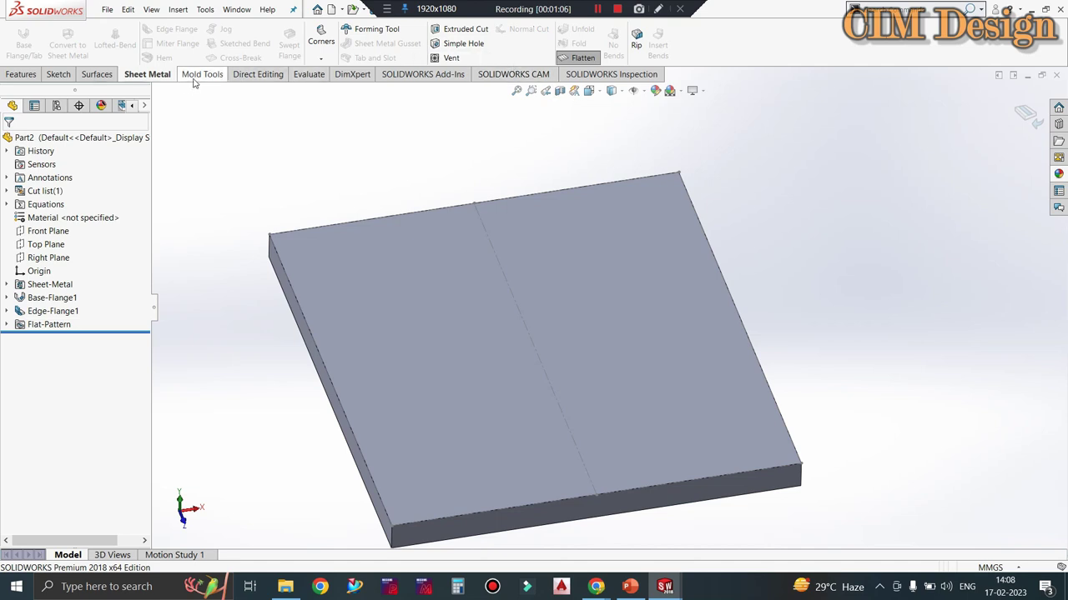
Measure the flat plate's side face and edge, confirming the 50 mm flat length.
{"action": "left_click", "coordinate": [309, 74]}
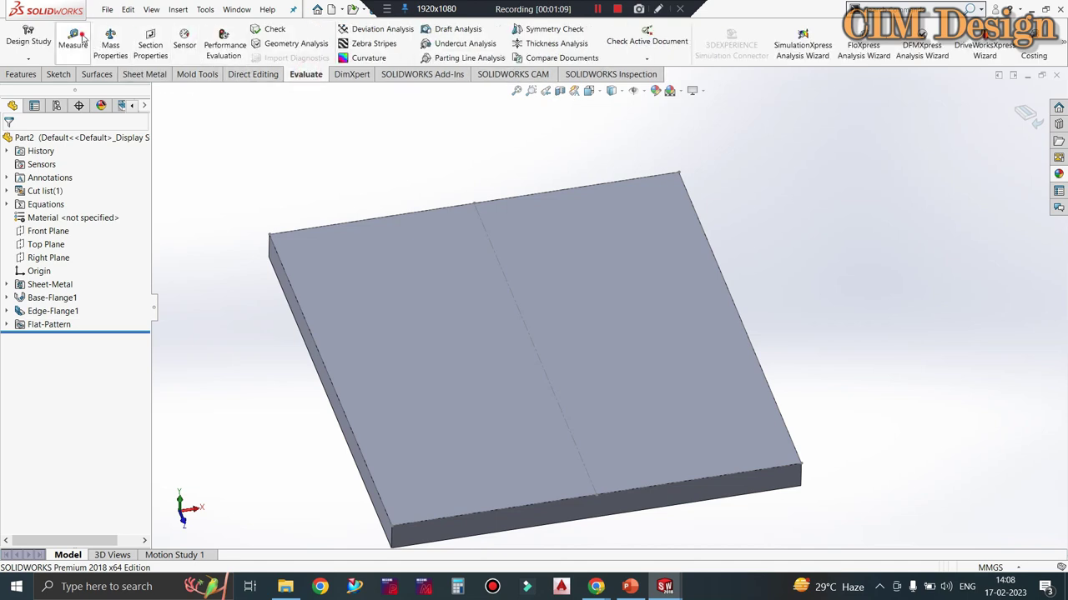
{"action": "left_click", "coordinate": [73, 42]}
{"action": "left_click", "coordinate": [285, 293]}
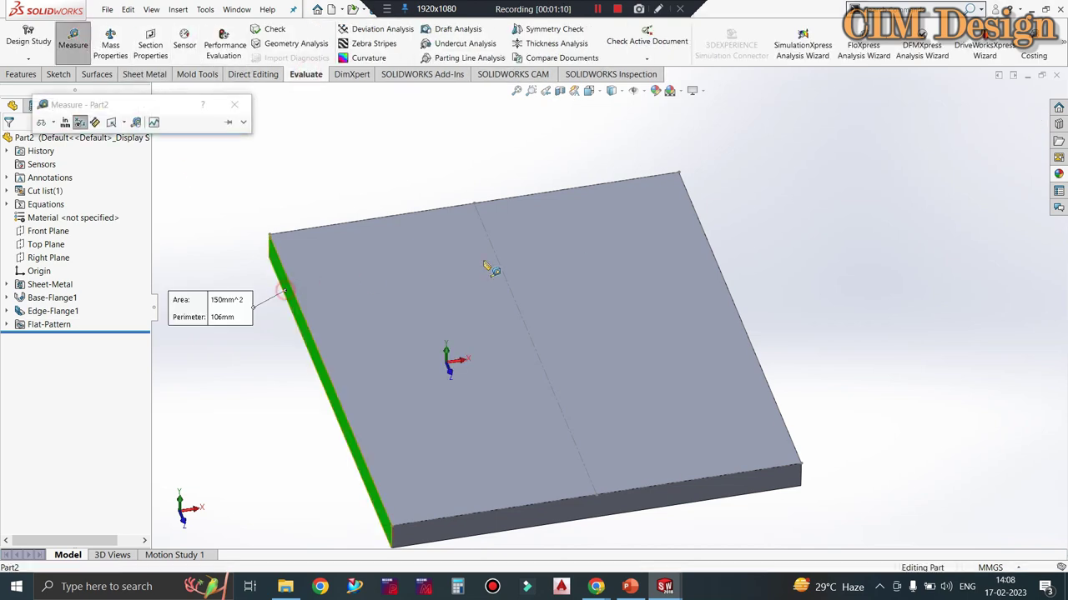
{"action": "left_click", "coordinate": [717, 257]}
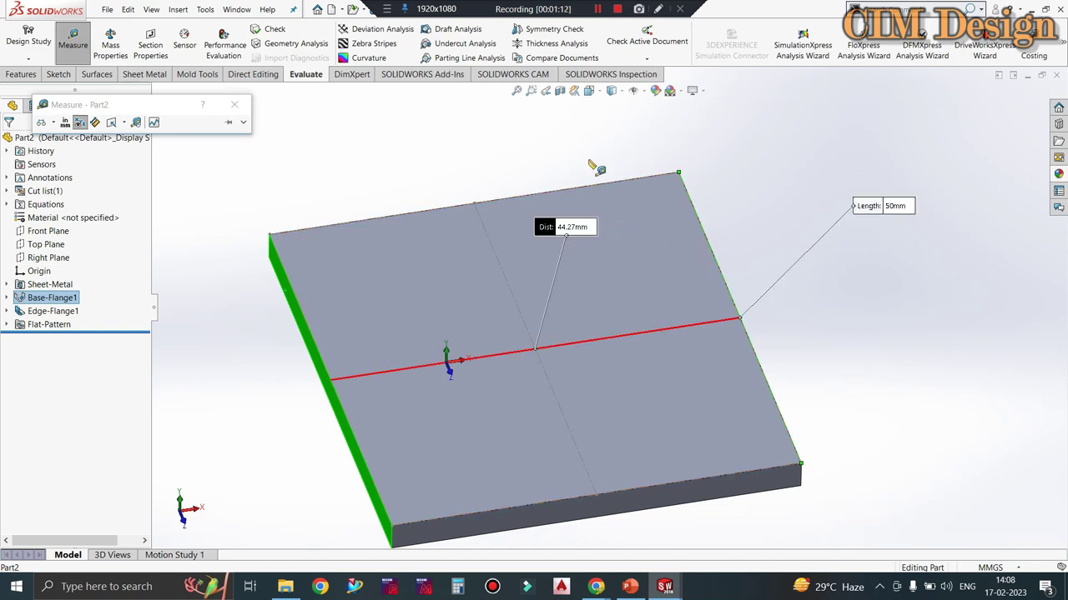
{"action": "left_click", "coordinate": [236, 105]}
{"action": "key", "text": "Escape"}
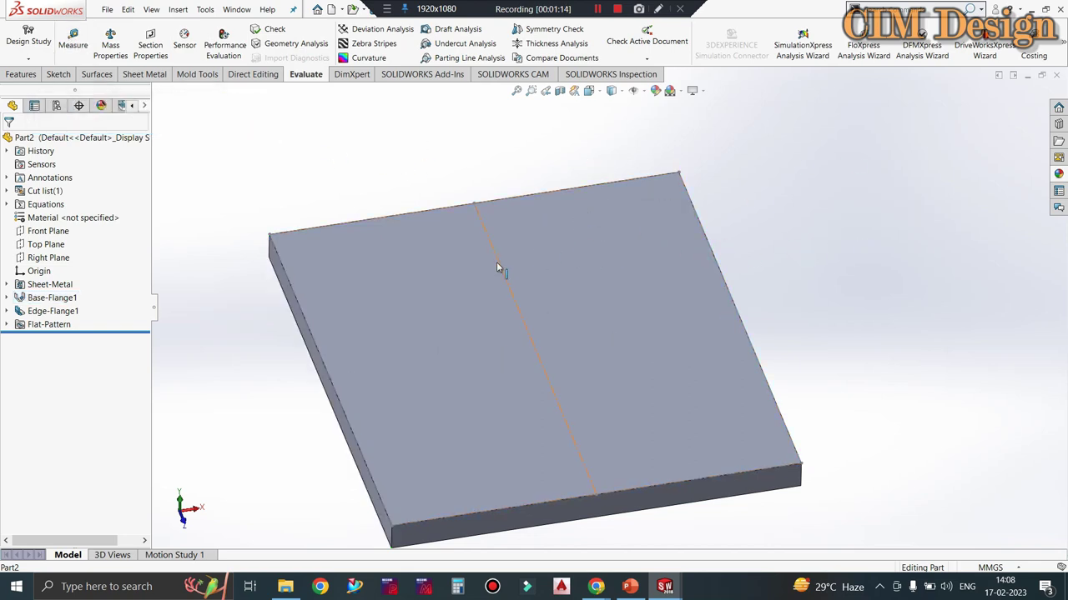
Check the PowerPoint slide, then return to the SOLIDWORKS model's Sheet Metal commands.
{"action": "left_click", "coordinate": [630, 586]}
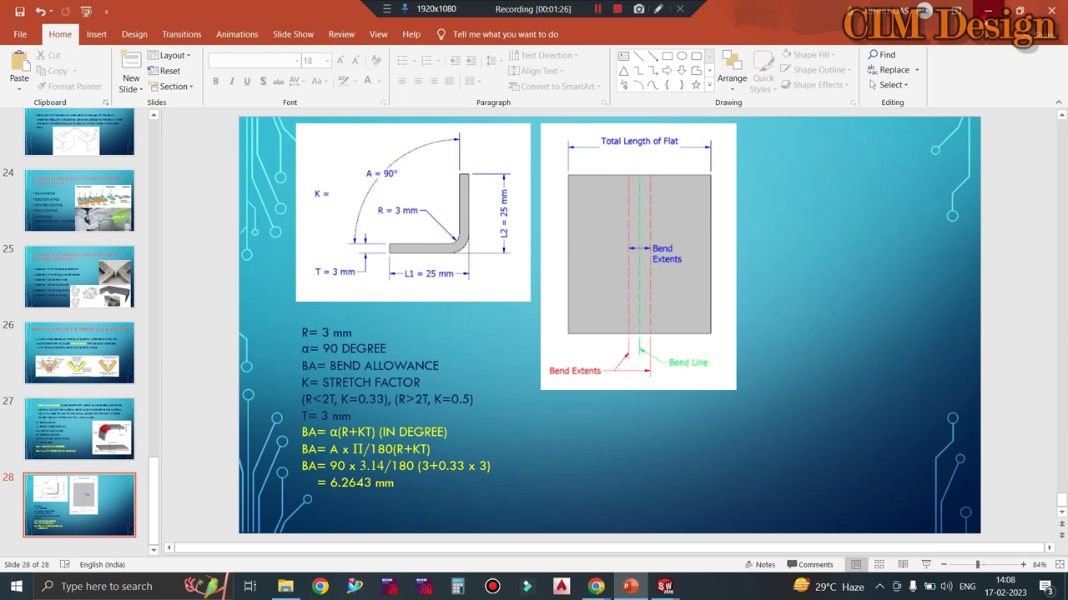
{"action": "left_click", "coordinate": [989, 10]}
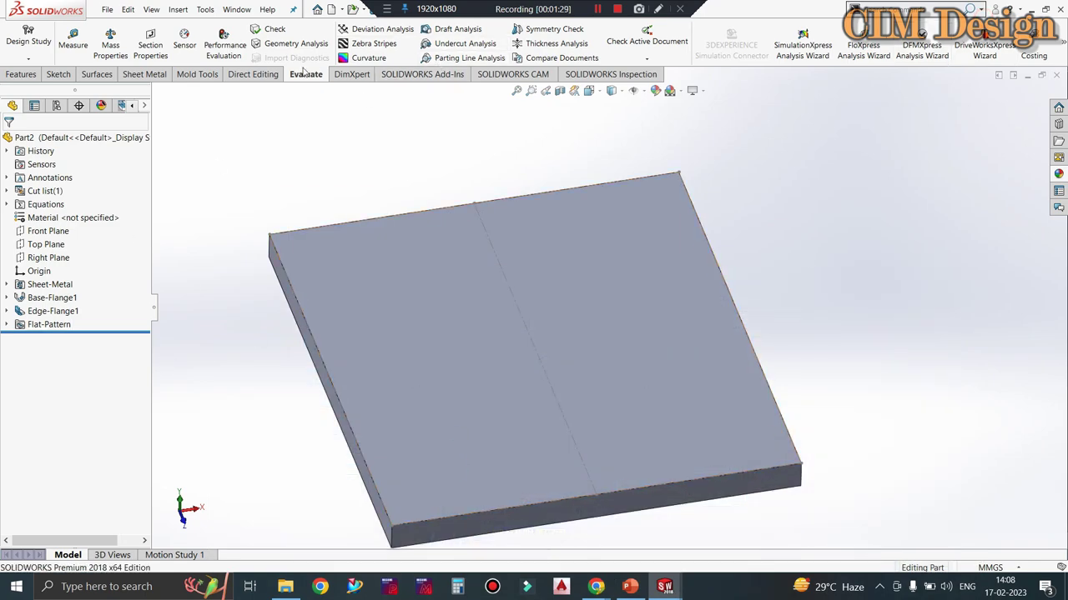
{"action": "left_click", "coordinate": [145, 74]}
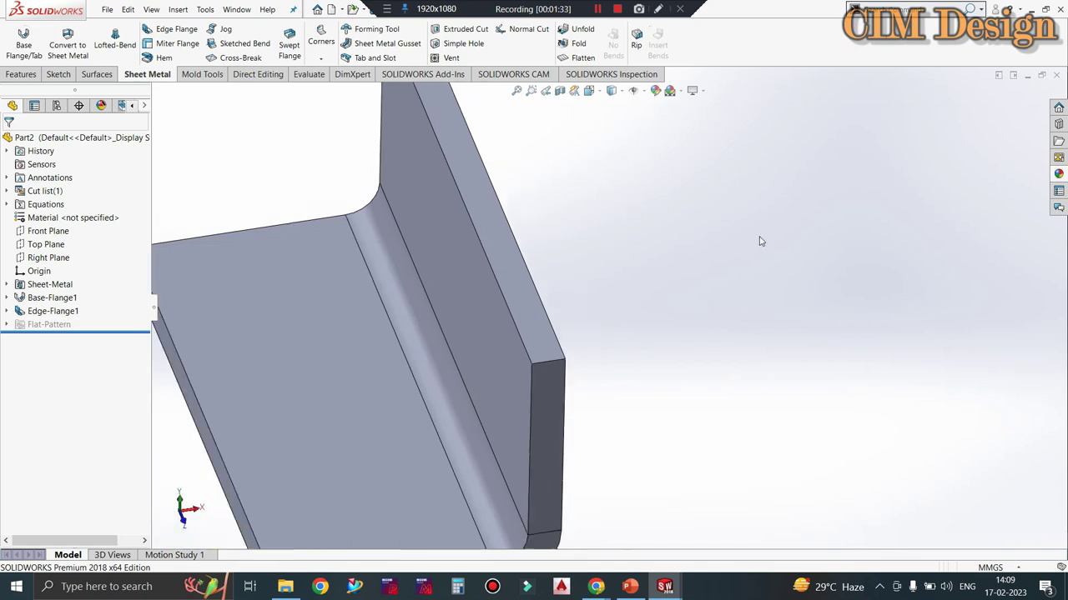
Measure the folded leg from its end edge to the bend start (19 mm), then return to PowerPoint.
{"action": "scroll", "coordinate": [583, 403], "scroll_direction": "up", "scroll_amount": 3}
{"action": "scroll", "coordinate": [436, 516], "scroll_direction": "up", "scroll_amount": 3}
{"action": "scroll", "coordinate": [437, 459], "scroll_direction": "up", "scroll_amount": 3}
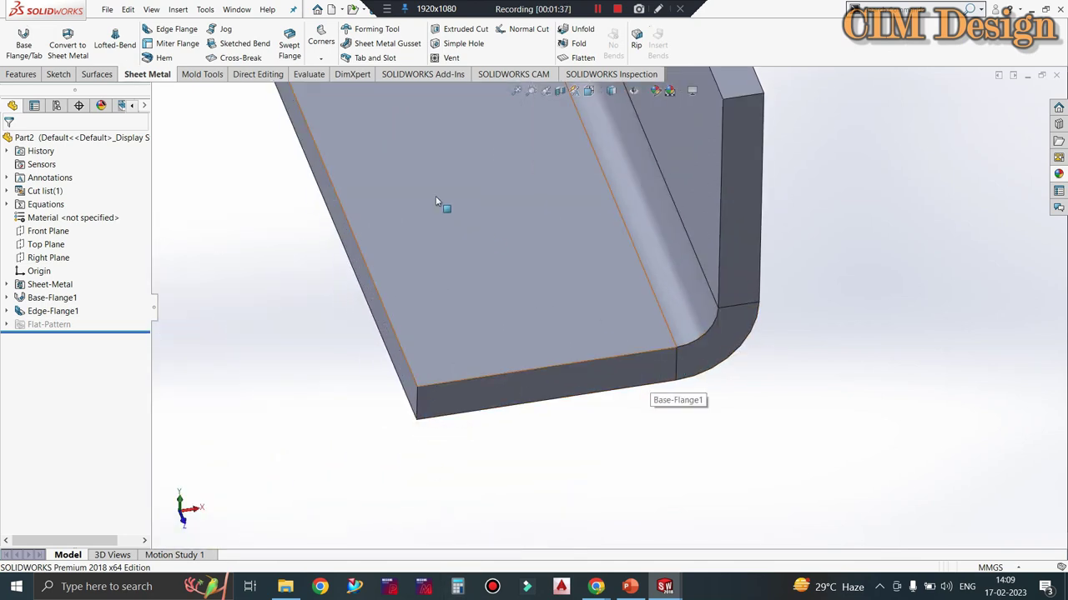
{"action": "left_click", "coordinate": [309, 75]}
{"action": "left_click", "coordinate": [72, 38]}
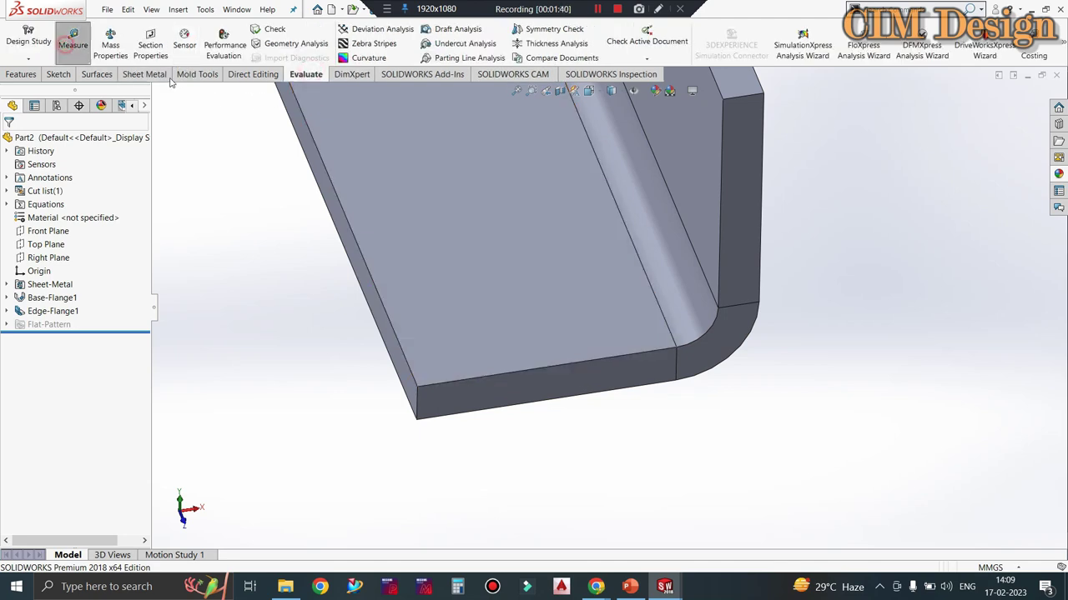
{"action": "left_click", "coordinate": [408, 381]}
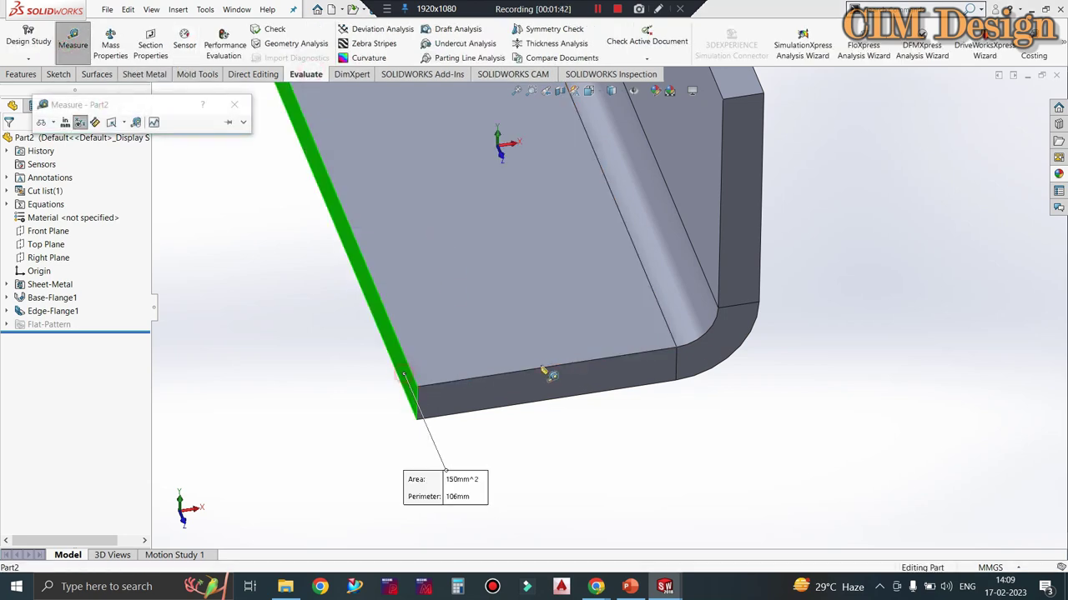
{"action": "left_click", "coordinate": [675, 377]}
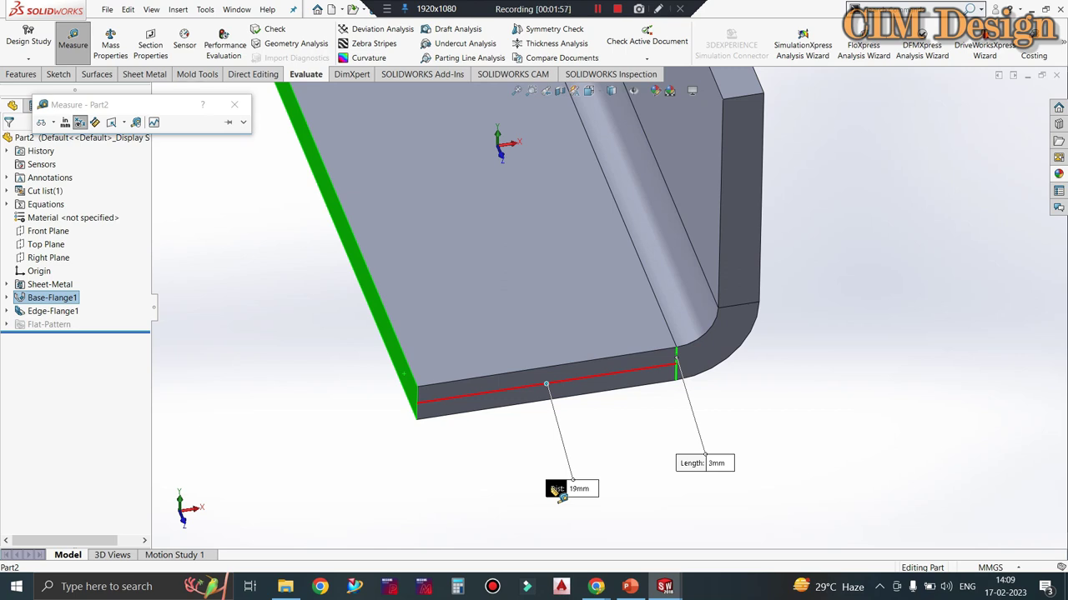
{"action": "left_click", "coordinate": [629, 586]}
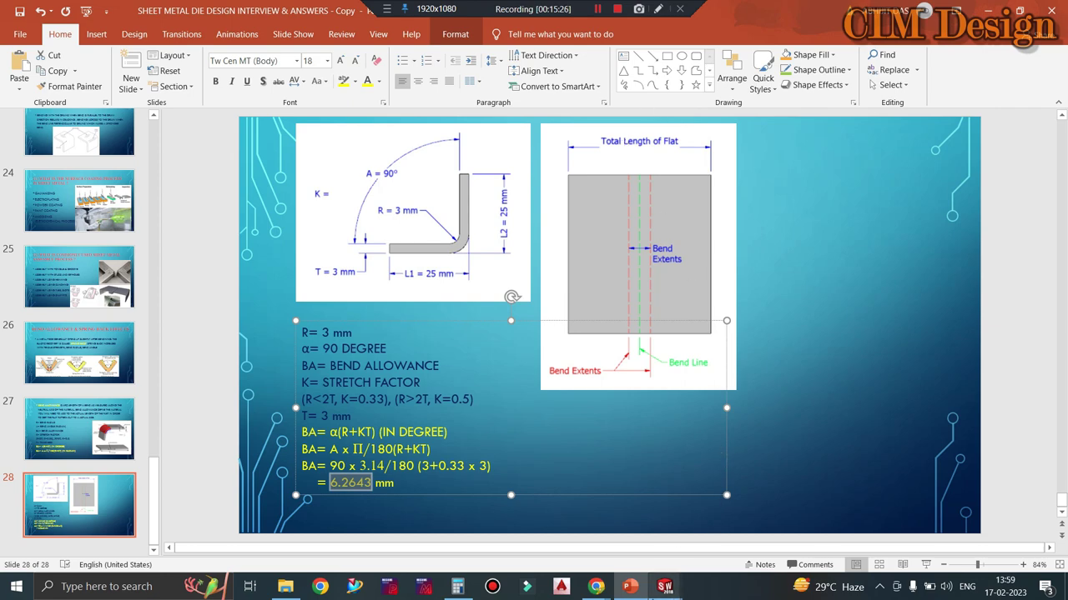
{"action": "mouse_move", "coordinate": [665, 586]}
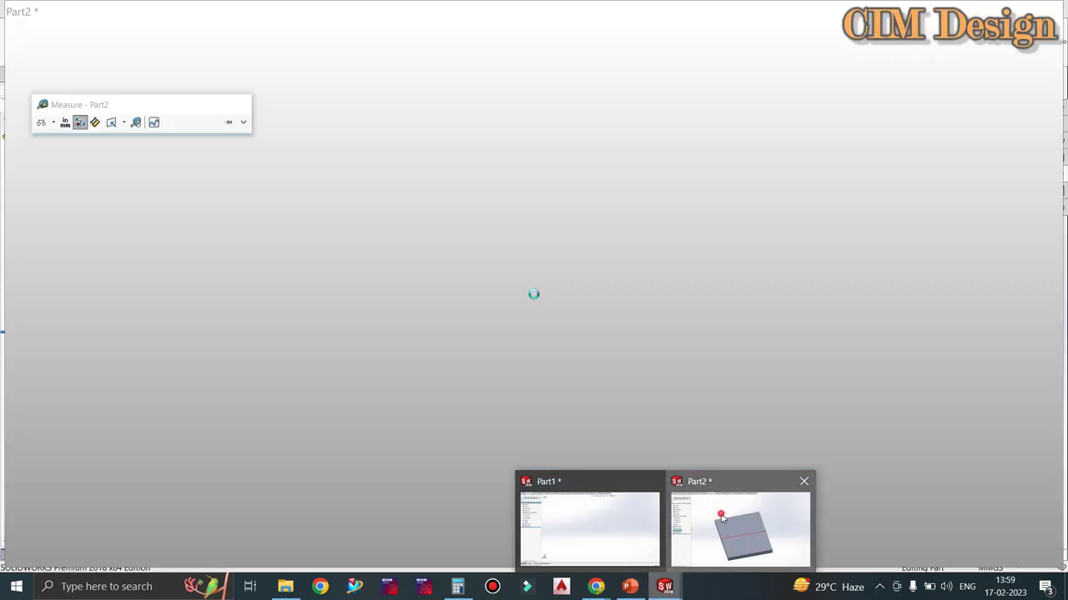
{"action": "left_click", "coordinate": [724, 518]}
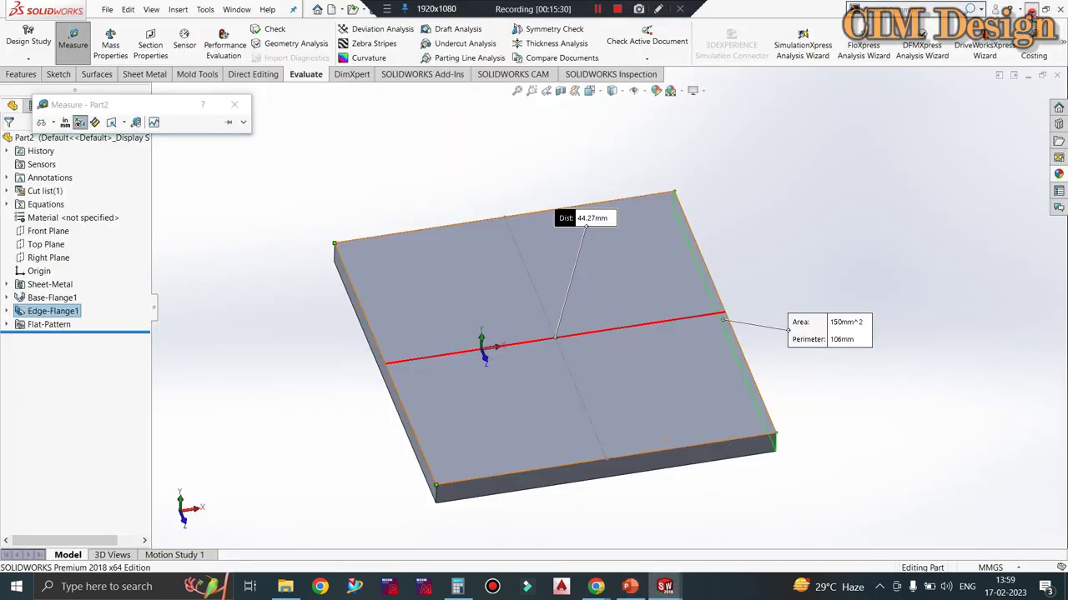
{"action": "left_click", "coordinate": [1016, 10]}
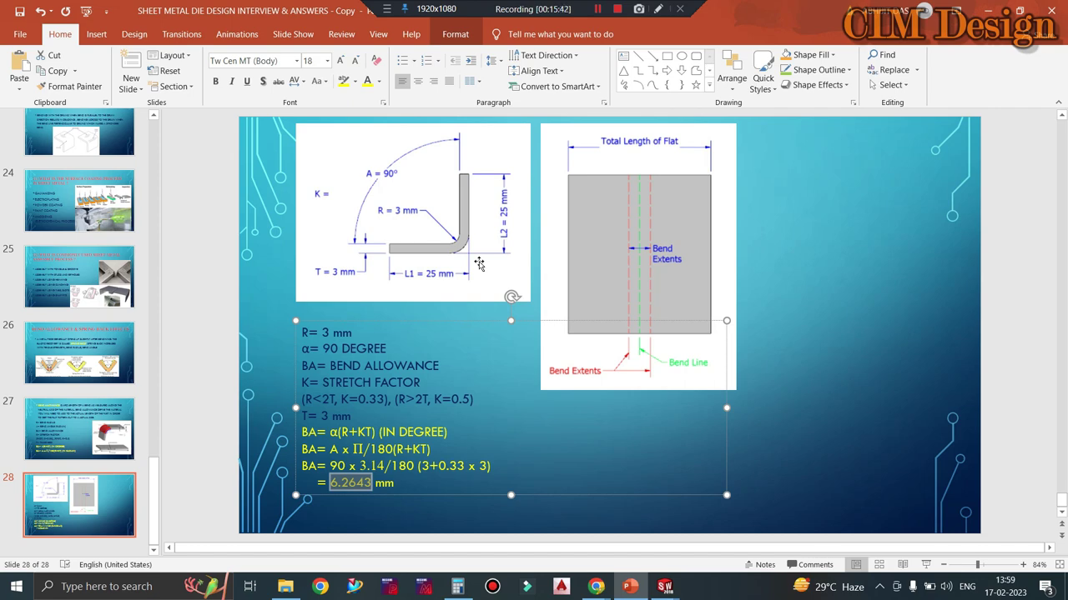
{"action": "left_click", "coordinate": [817, 267]}
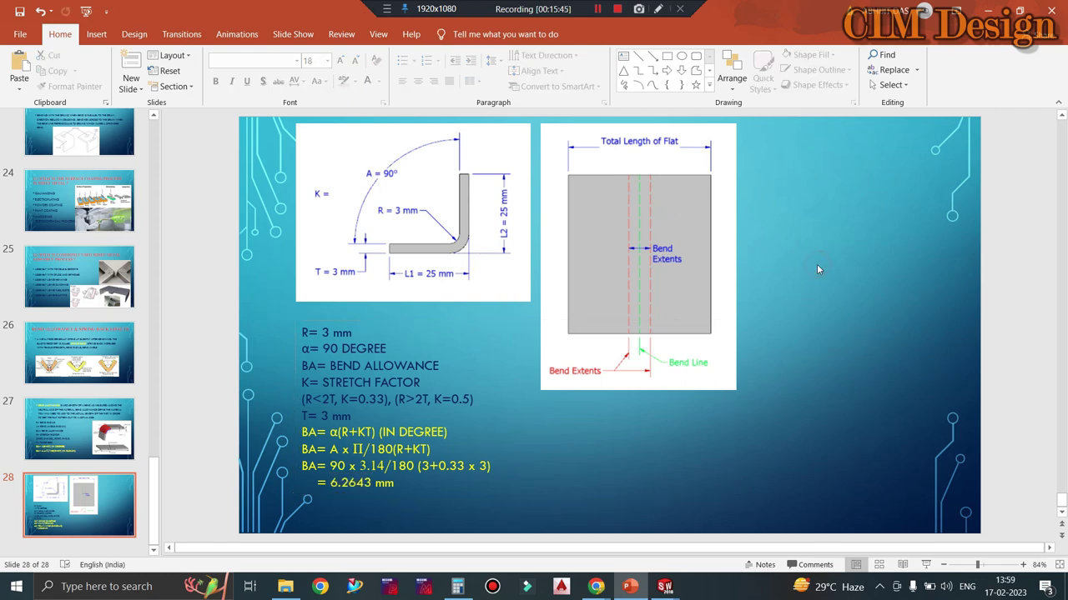